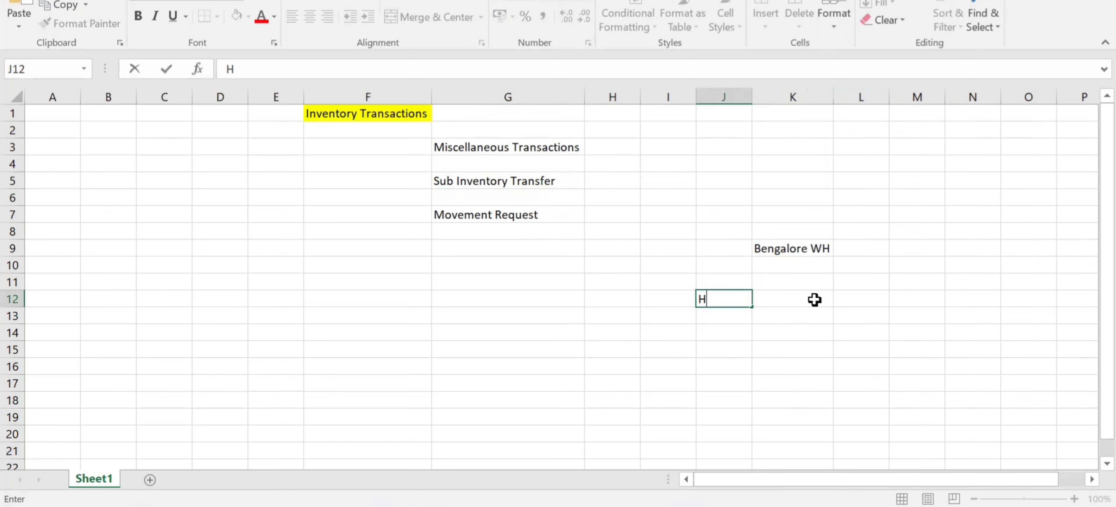
Step: Enter HEBBAL in cell J12 and BTM in cell M12 as the two locations below Bengaluru's warehouse label, Bengalore WH
{"action": "key", "text": "Tab"}
{"action": "key", "text": "Tab"}
{"action": "key", "text": "Tab"}
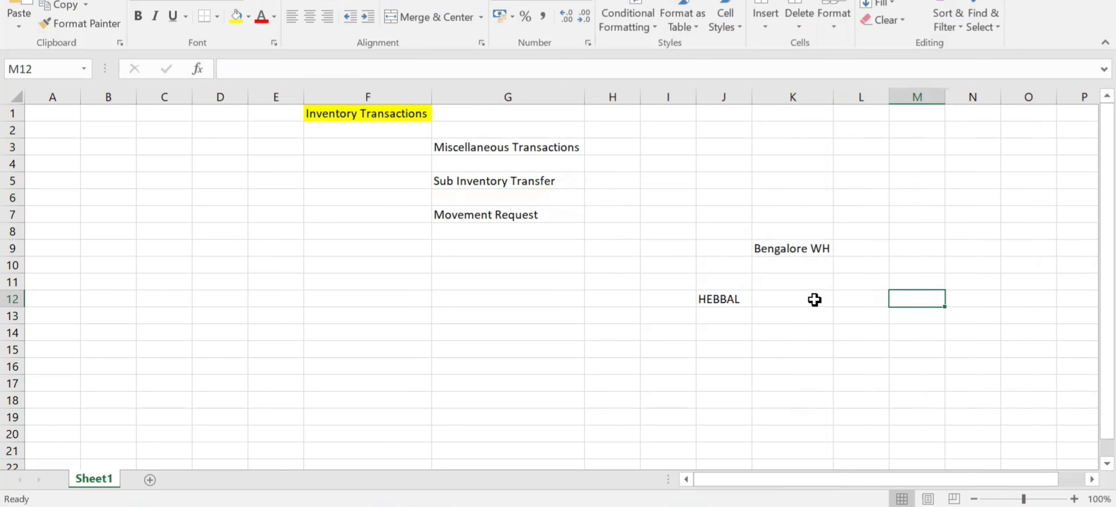
{"action": "type", "text": "BTM"}
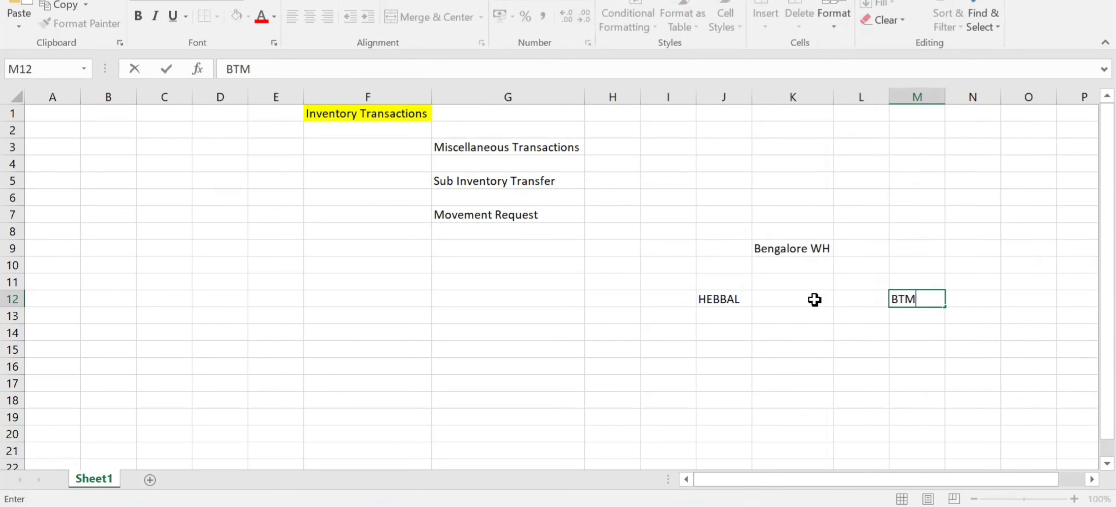
{"action": "key", "text": "Tab"}
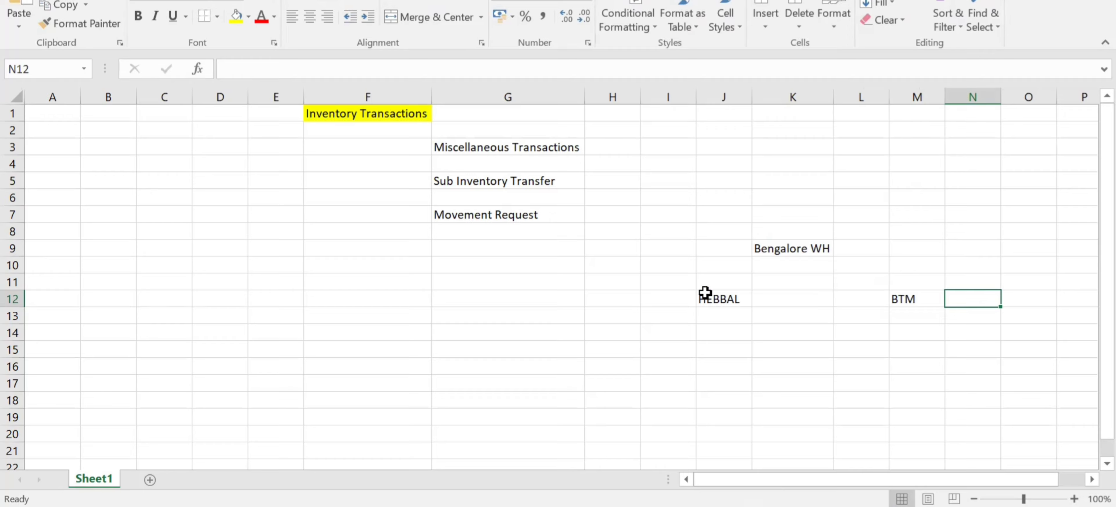
{"action": "left_click", "coordinate": [714, 298]}
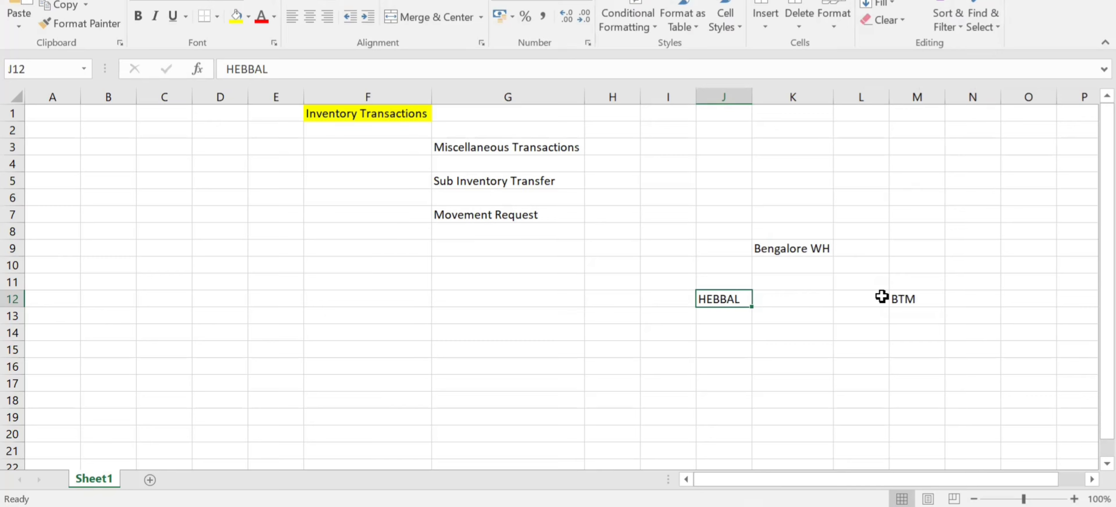
{"action": "left_click", "coordinate": [914, 300]}
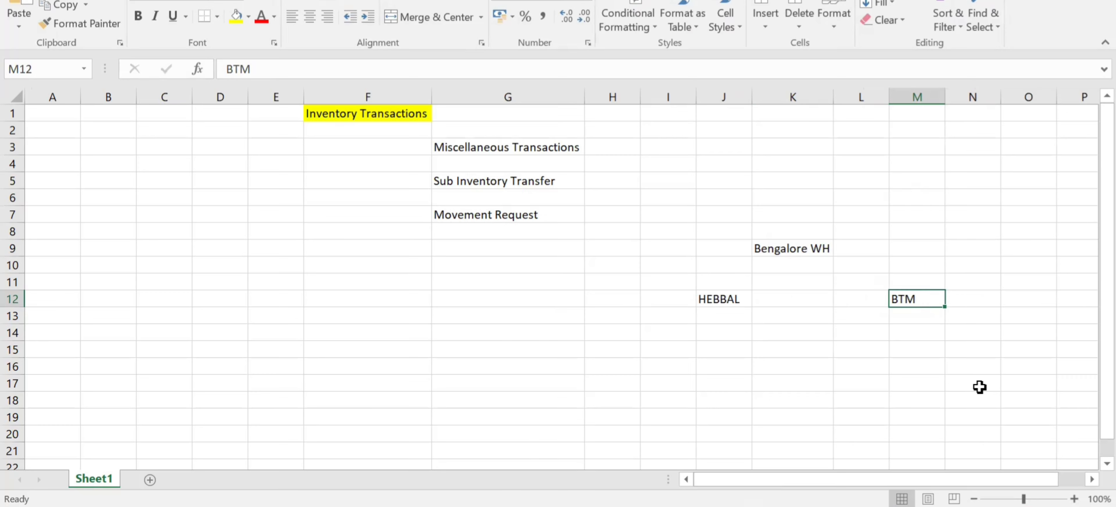
{"action": "left_click", "coordinate": [706, 297]}
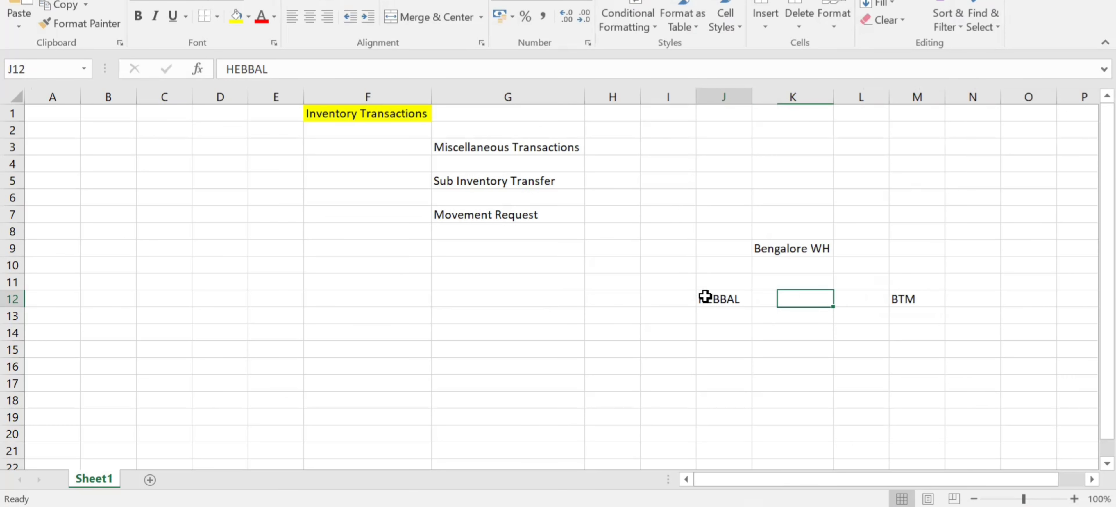
{"action": "left_click", "coordinate": [923, 301]}
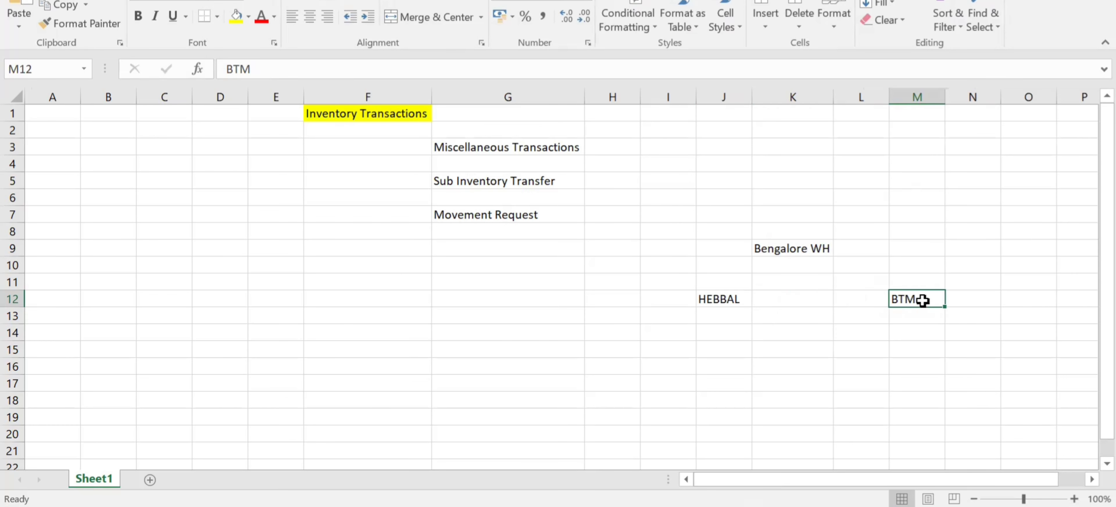
{"action": "left_click", "coordinate": [785, 246]}
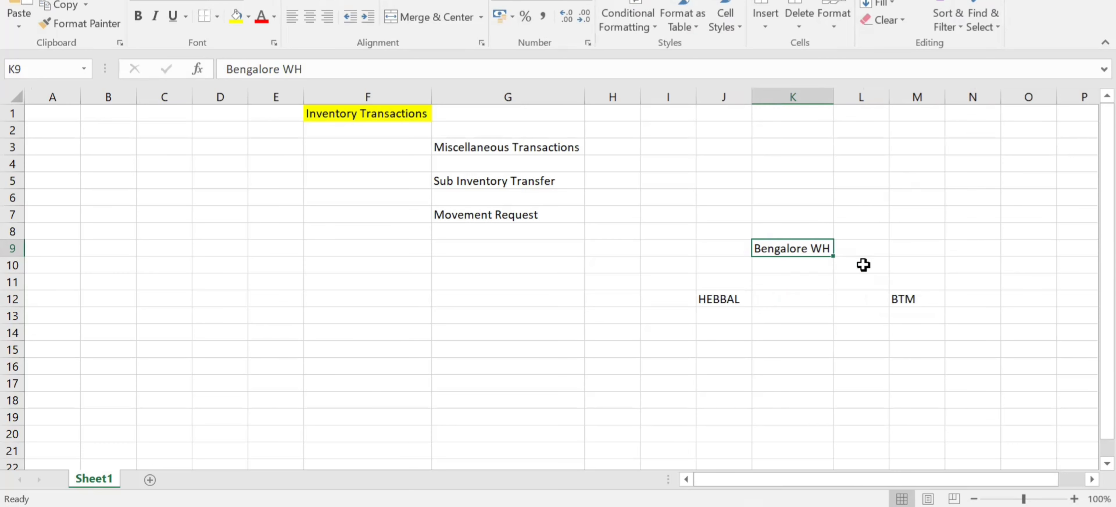
Step: Insert a right block arrow about 2.8 cm wide between the HEBBAL and BTM cells, pointing towards BTM
{"action": "left_click", "coordinate": [109, 0]}
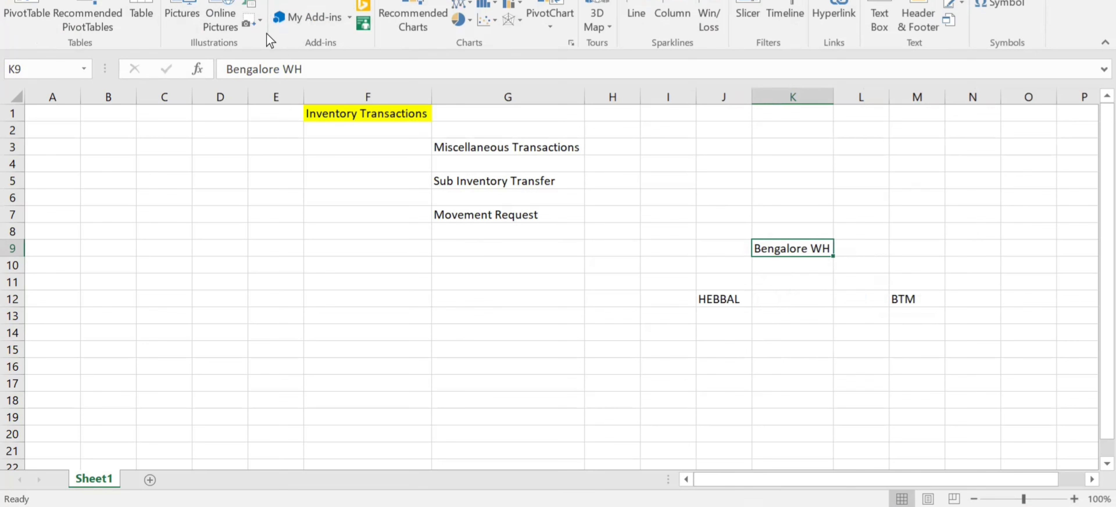
{"action": "left_click", "coordinate": [251, 4]}
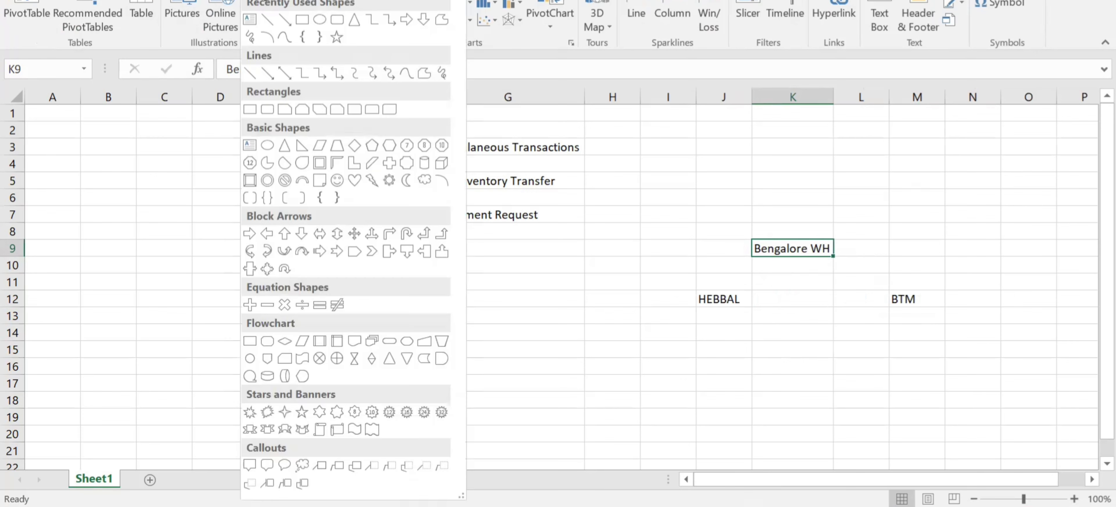
{"action": "left_click", "coordinate": [406, 21]}
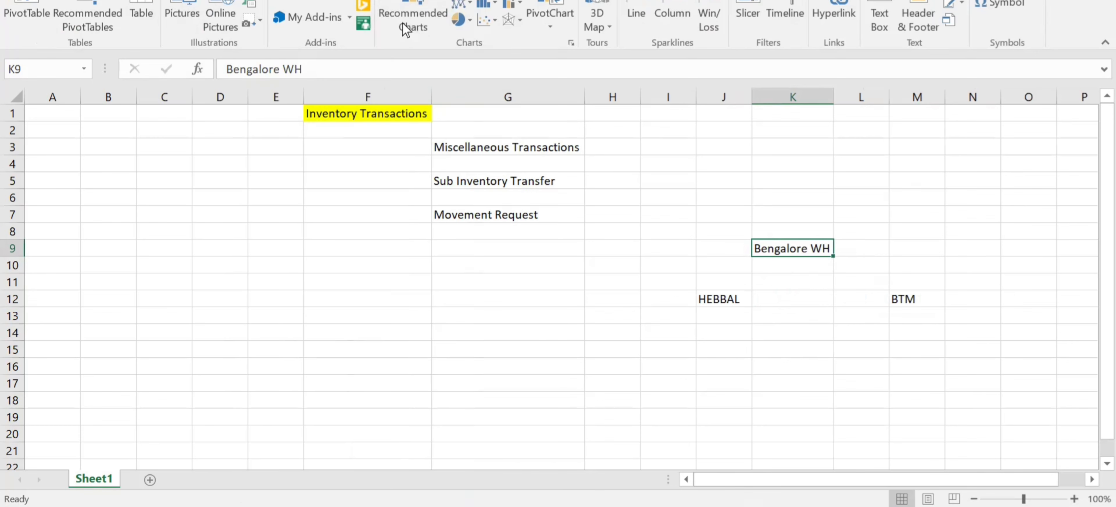
{"action": "mouse_move", "coordinate": [769, 296]}
{"action": "left_mouse_down"}
{"action": "mouse_move", "coordinate": [858, 298]}
{"action": "mouse_move", "coordinate": [863, 310]}
{"action": "mouse_move", "coordinate": [814, 284]}
{"action": "left_mouse_up"}
{"action": "left_click", "coordinate": [950, 349]}
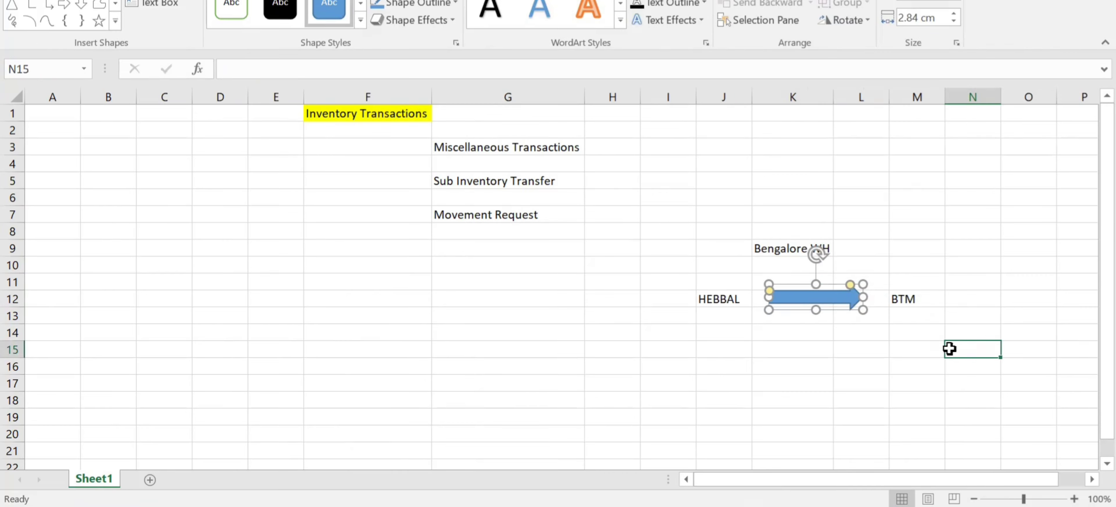
{"action": "left_click", "coordinate": [718, 296]}
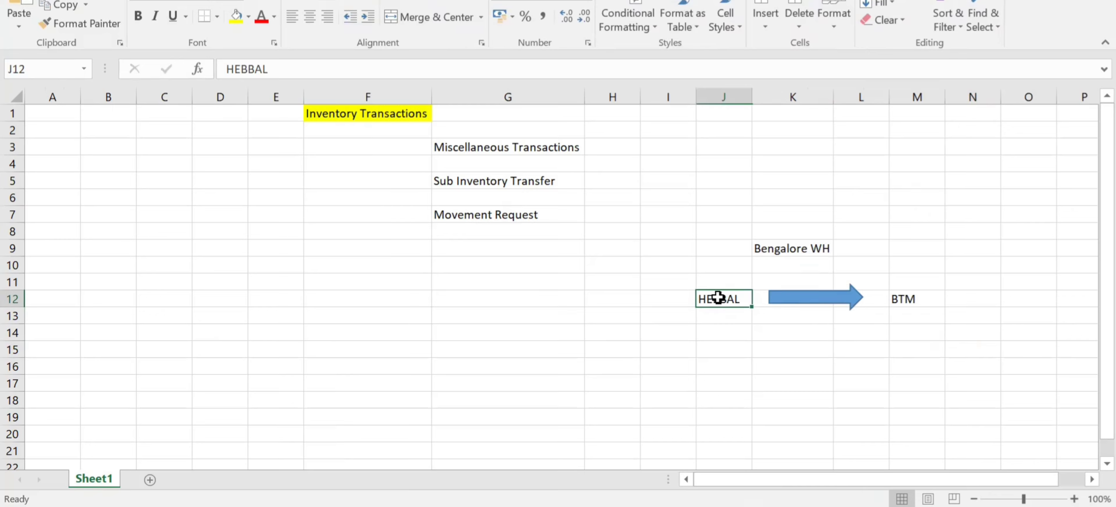
{"action": "left_click", "coordinate": [912, 300]}
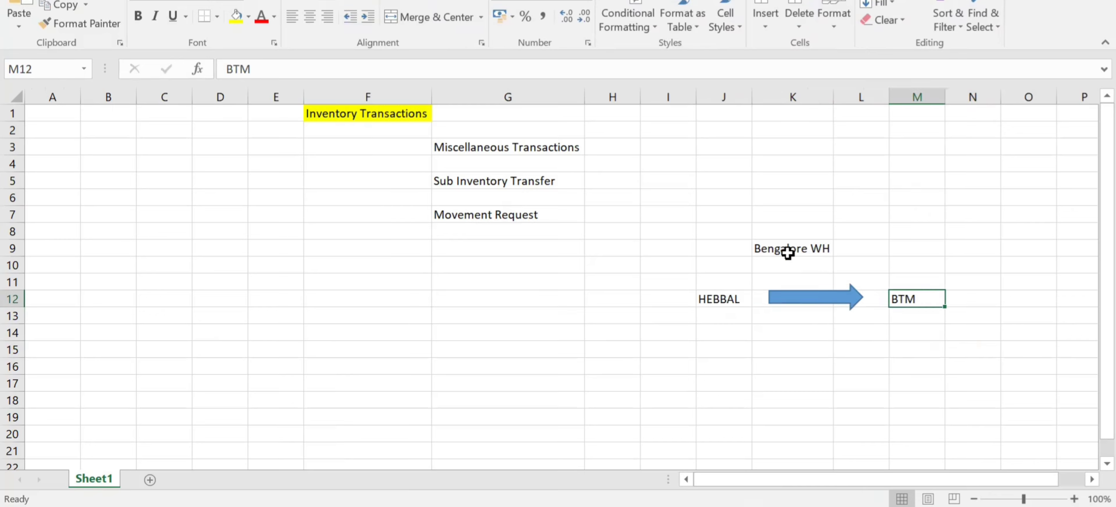
{"action": "left_click", "coordinate": [806, 255]}
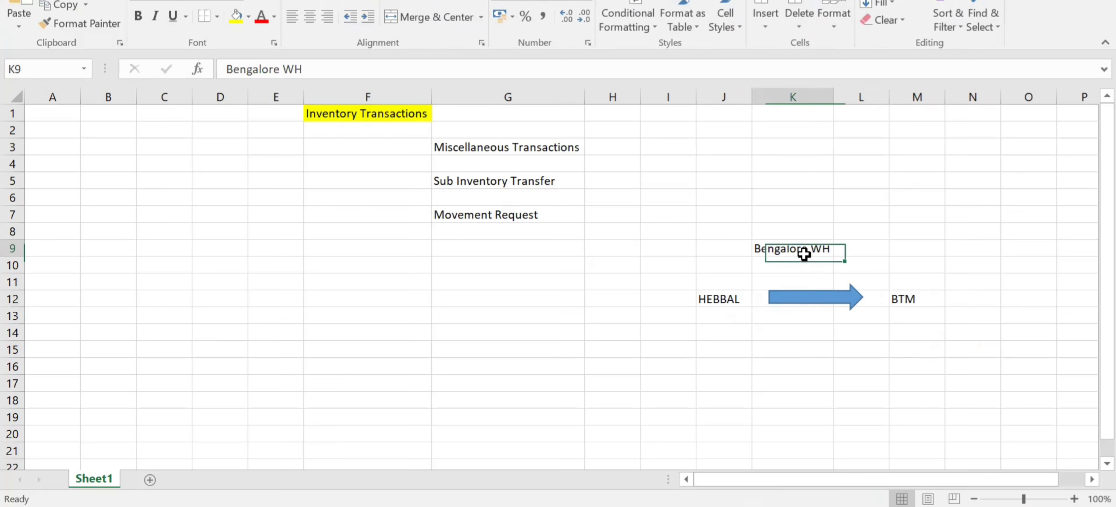
{"action": "left_click", "coordinate": [715, 300]}
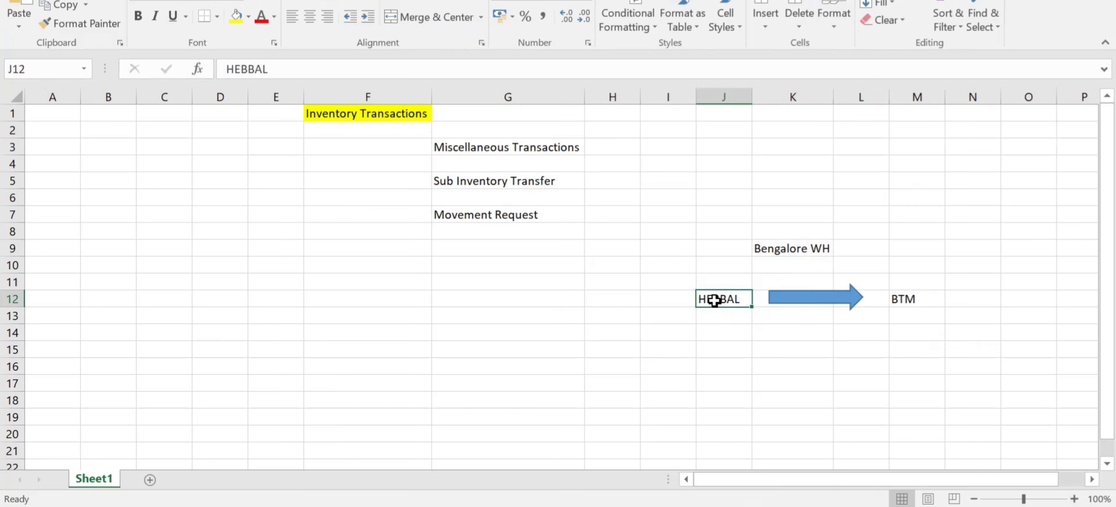
{"action": "left_click", "coordinate": [904, 299]}
{"action": "left_click", "coordinate": [795, 249]}
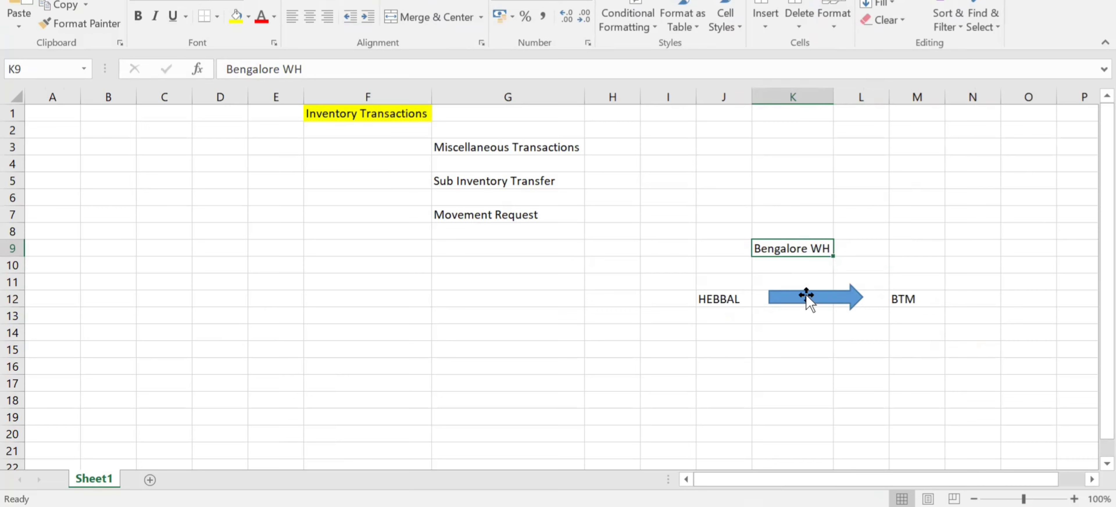
Step: Shift the block arrow slightly closer to the HEBBAL cell
{"action": "mouse_move", "coordinate": [810, 302]}
{"action": "left_mouse_down"}
{"action": "mouse_move", "coordinate": [788, 294]}
{"action": "mouse_move", "coordinate": [798, 296]}
{"action": "left_mouse_up"}
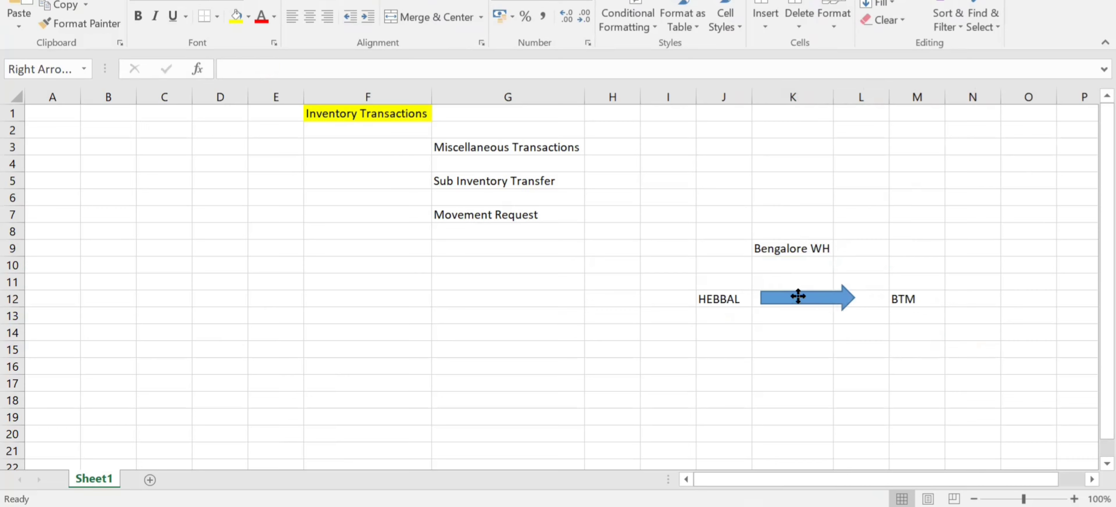
{"action": "left_click", "coordinate": [607, 180]}
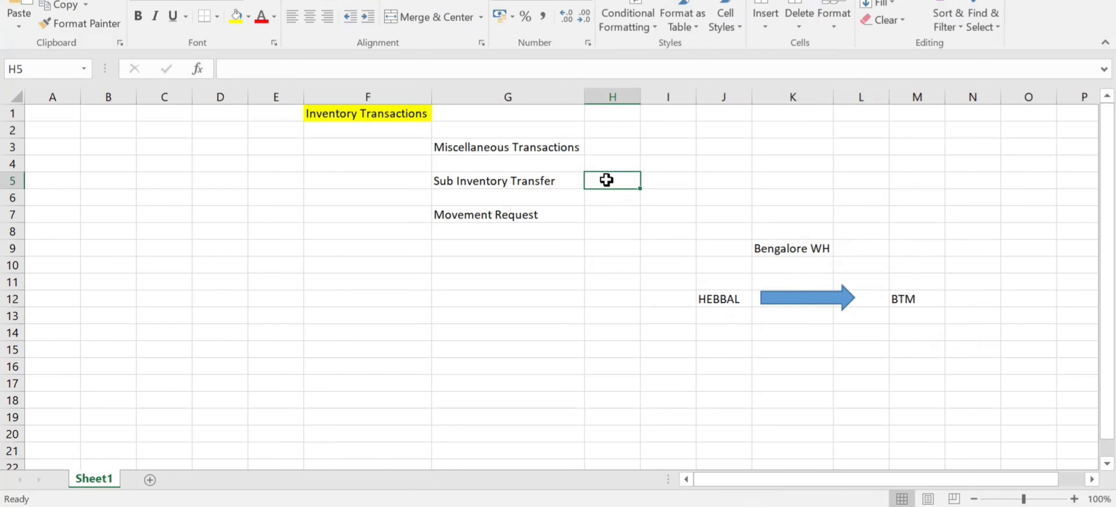
{"action": "left_click", "coordinate": [722, 303]}
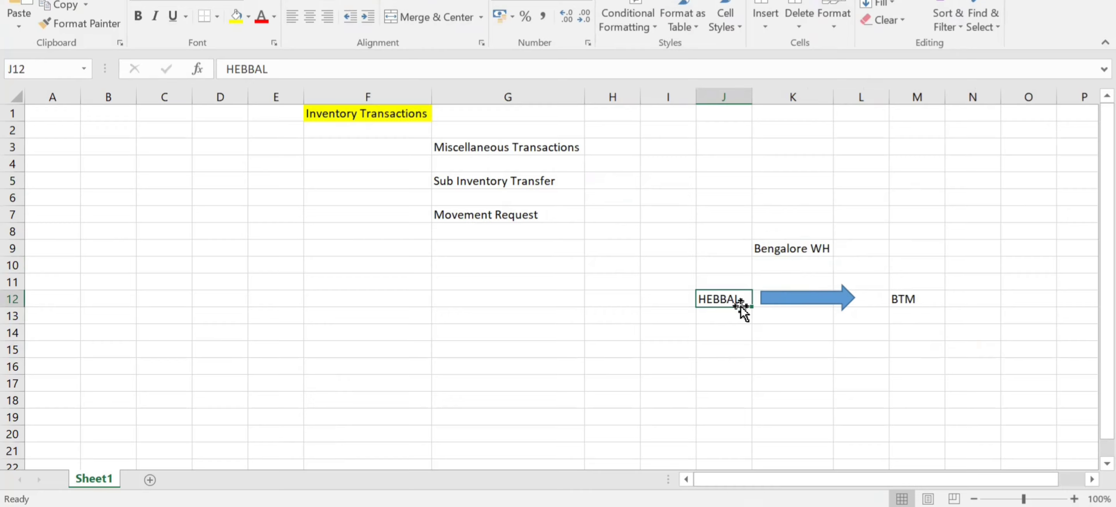
{"action": "left_click", "coordinate": [926, 300]}
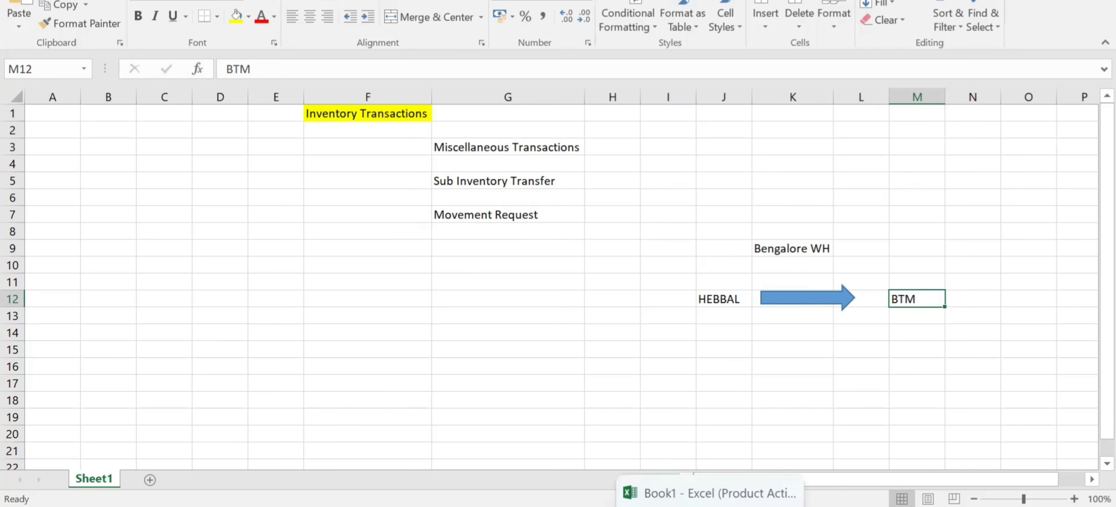
Step: Switch to the Oracle Fusion home page in the browser and open the Inventory Execution app under Supply Chain Execution
{"action": "mouse_move", "coordinate": [633, 506]}
{"action": "left_click", "coordinate": [647, 440]}
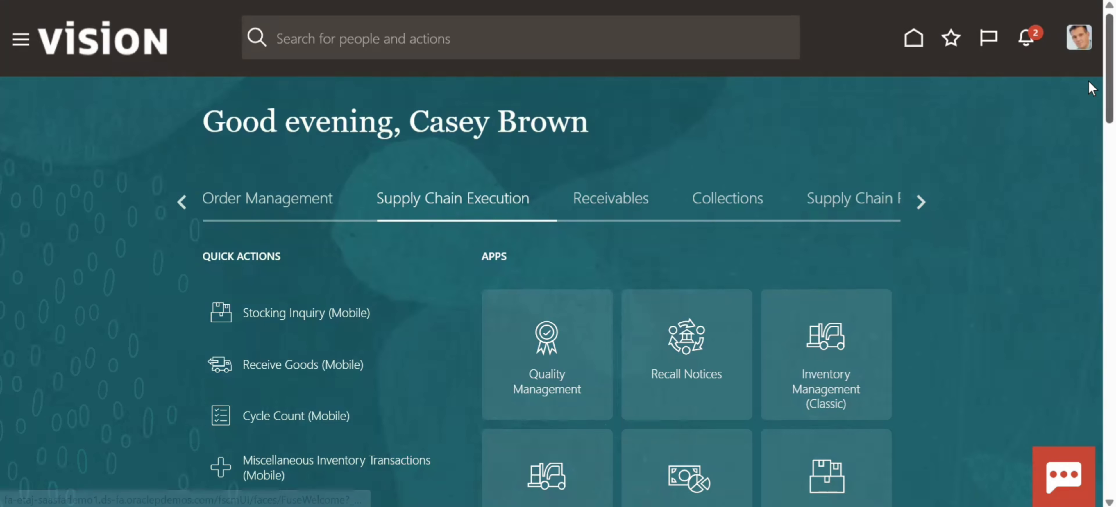
{"action": "scroll", "coordinate": [1089, 117], "scroll_direction": "down", "scroll_amount": 3}
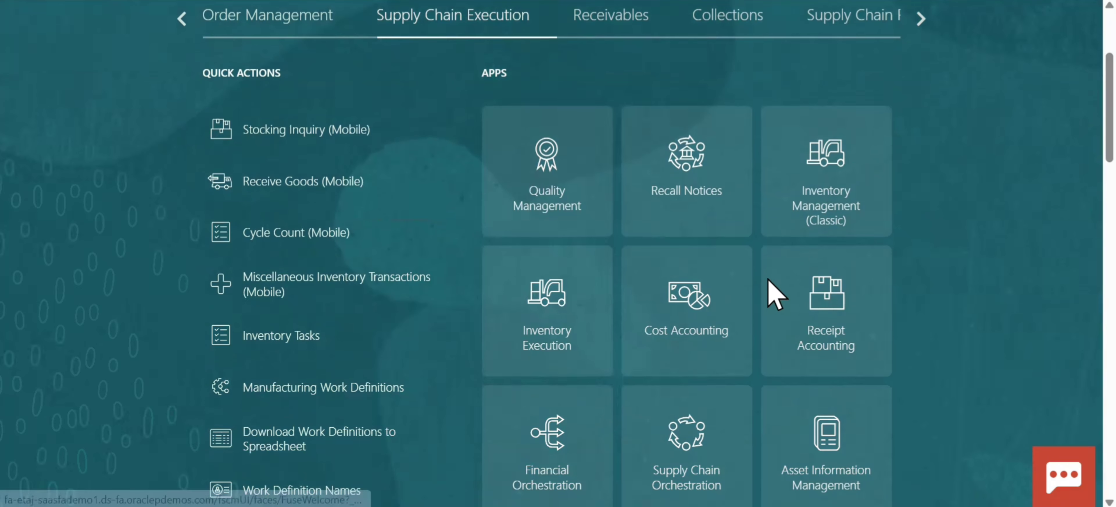
{"action": "left_click", "coordinate": [556, 301]}
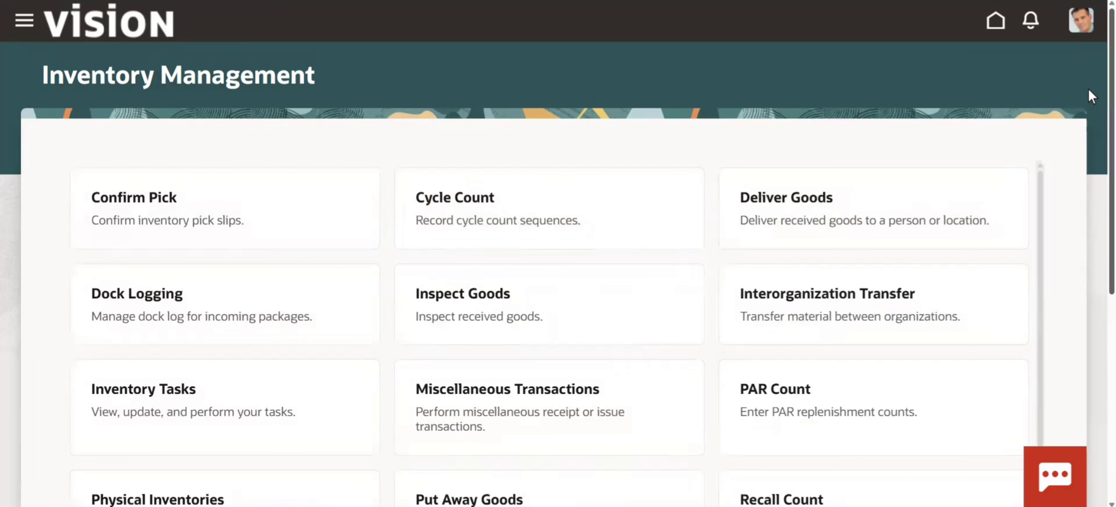
Step: Open the Subinventory Transfer task and continue with the transfer by Item, without a reason or multiple lines
{"action": "scroll", "coordinate": [1089, 81], "scroll_direction": "down", "scroll_amount": 5}
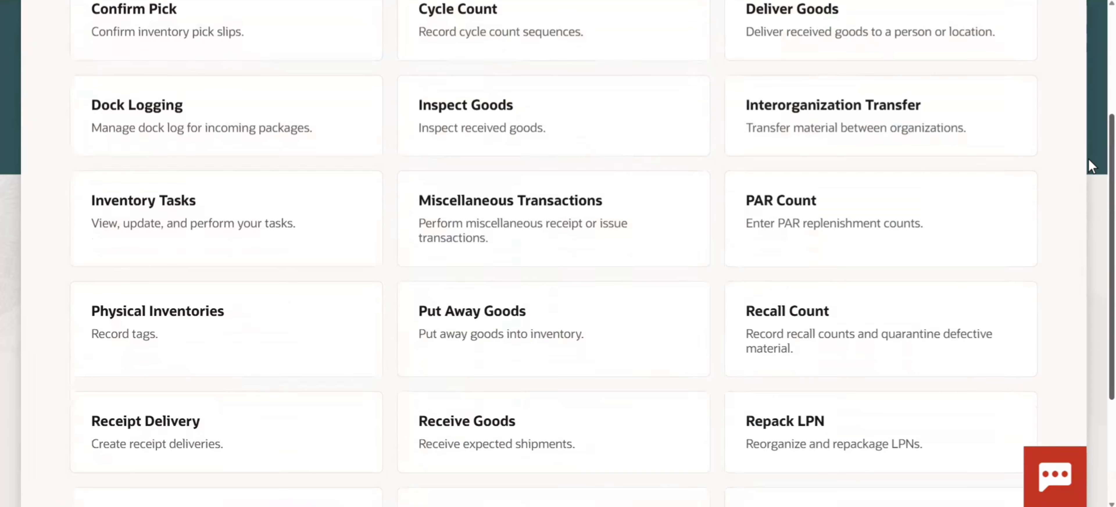
{"action": "scroll", "coordinate": [1092, 199], "scroll_direction": "down", "scroll_amount": 2}
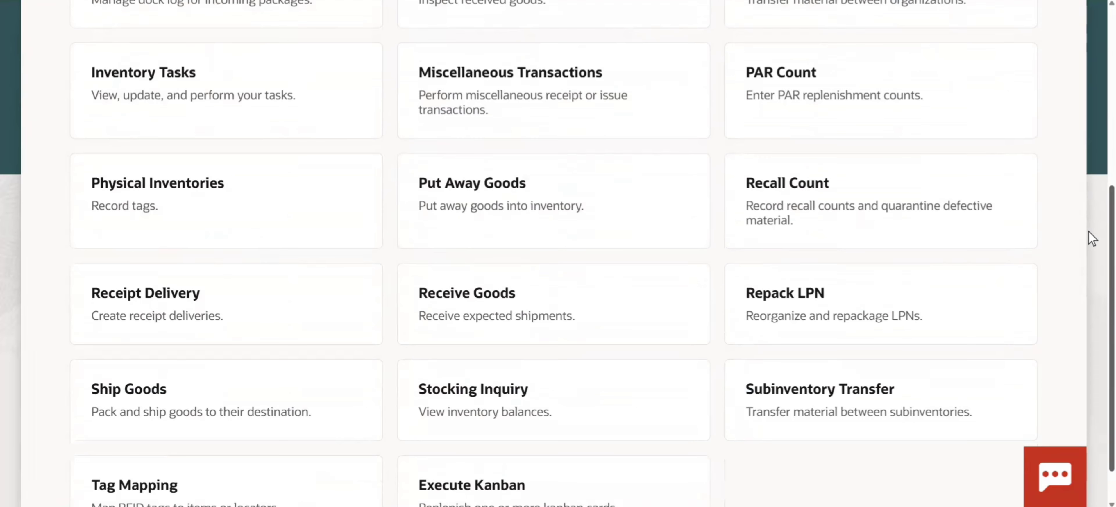
{"action": "scroll", "coordinate": [1090, 278], "scroll_direction": "down", "scroll_amount": 1}
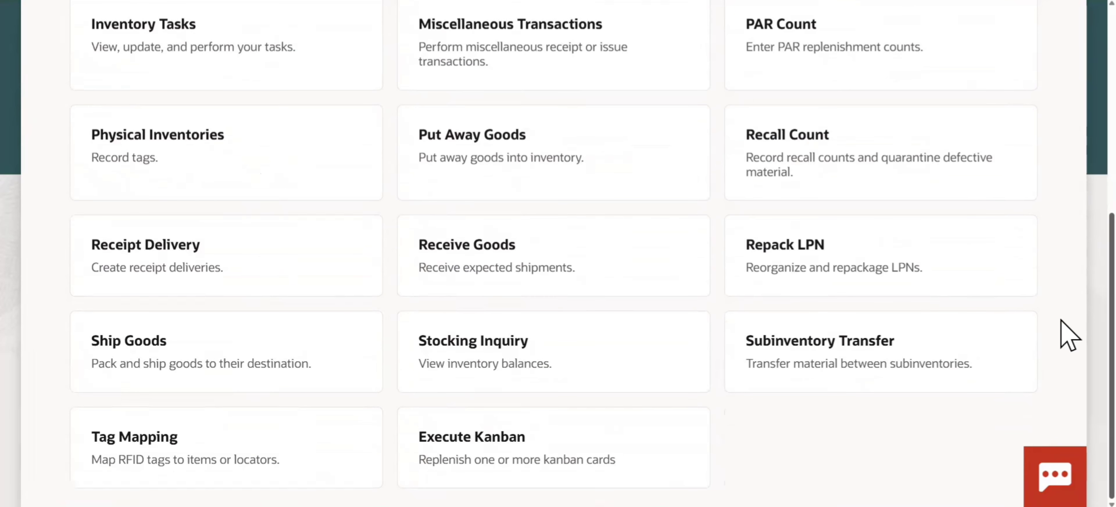
{"action": "left_click", "coordinate": [833, 360]}
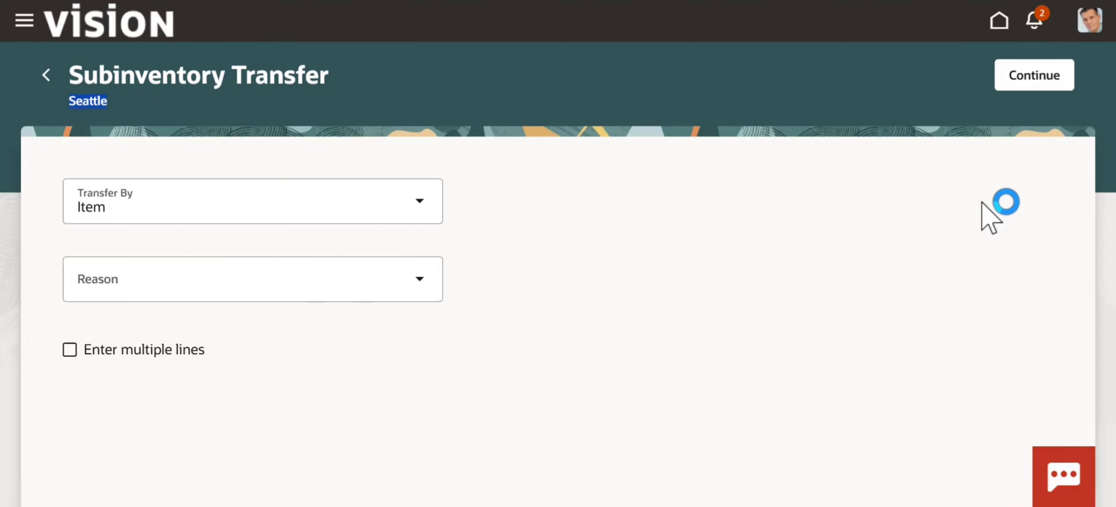
{"action": "left_click", "coordinate": [1038, 68]}
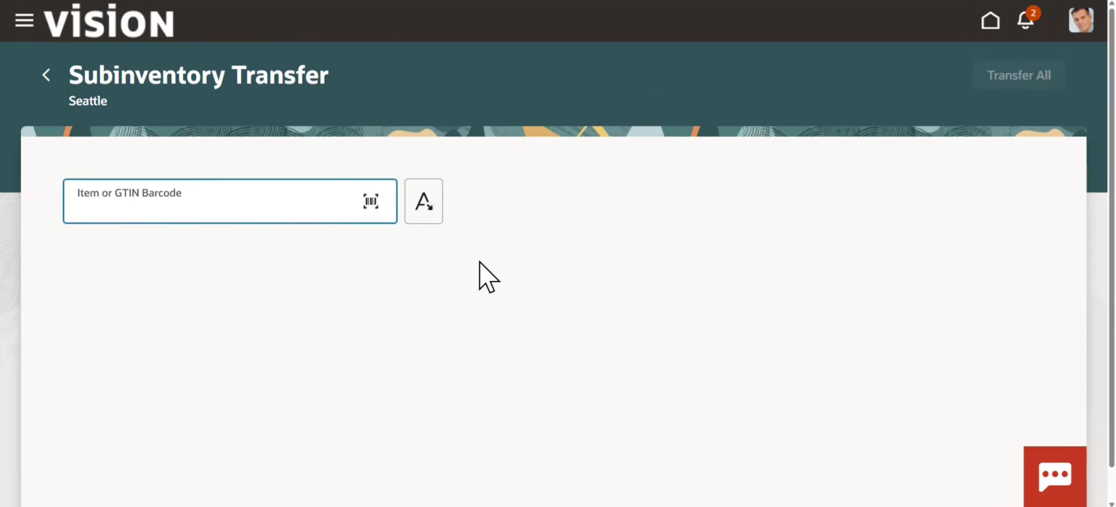
Step: Switch the item entry from barcode scanning to list selection and choose item CM42059 for the transfer
{"action": "left_click", "coordinate": [431, 206]}
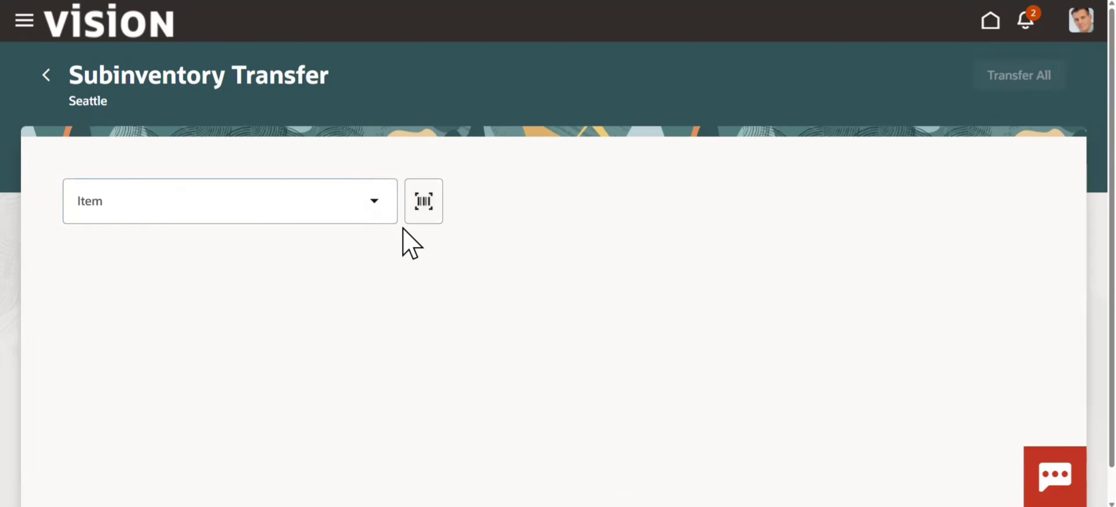
{"action": "left_click", "coordinate": [312, 201]}
{"action": "type", "text": "CM42059"}
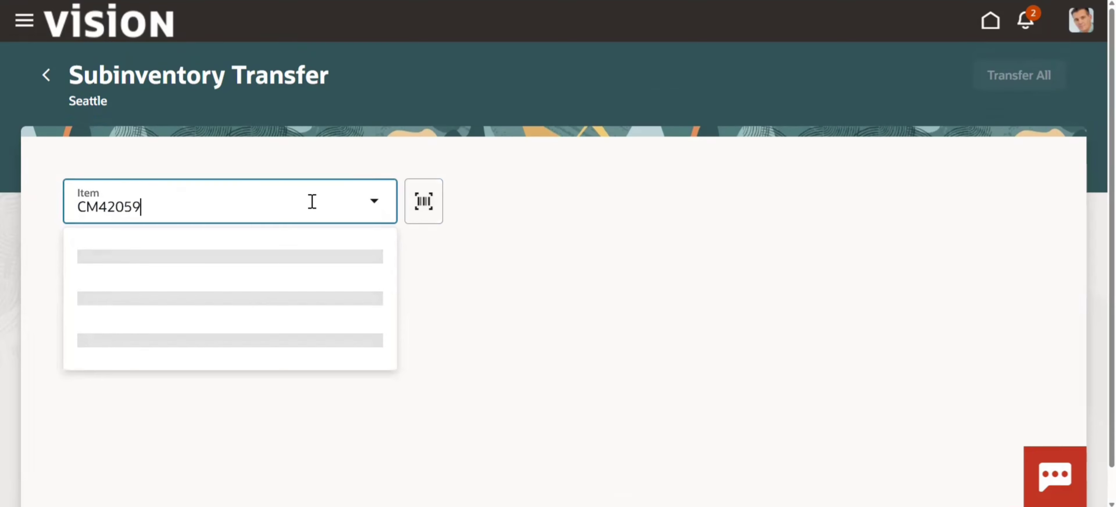
{"action": "left_click", "coordinate": [178, 268]}
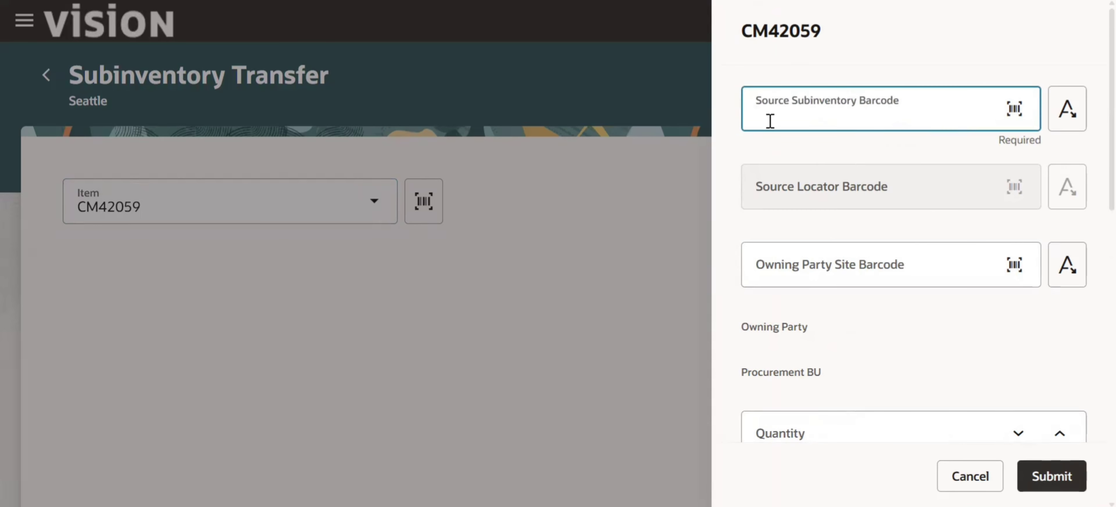
Step: Switch the source subinventory from barcode scanning to list selection and set it to Stores
{"action": "left_click", "coordinate": [1068, 114]}
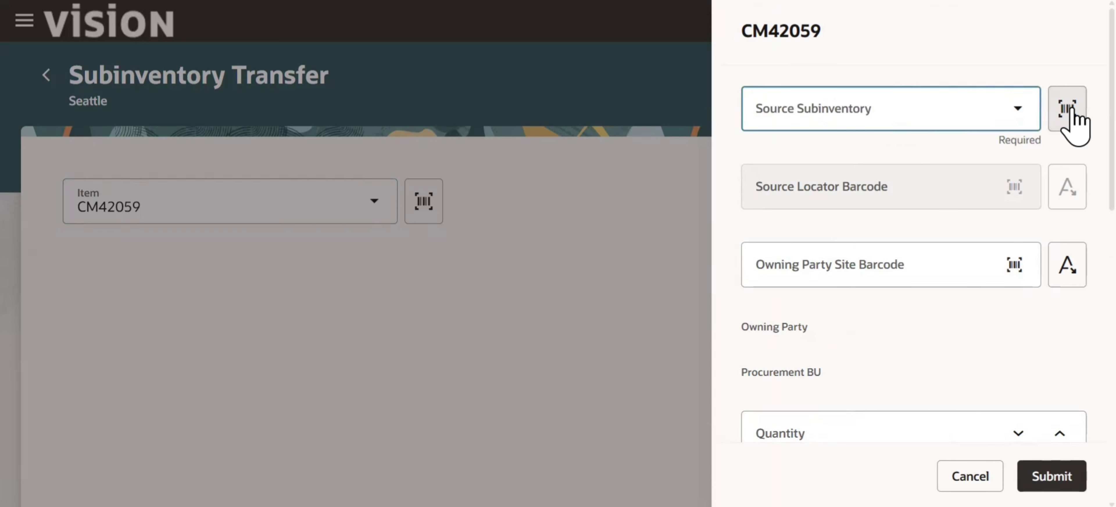
{"action": "left_click", "coordinate": [1021, 106]}
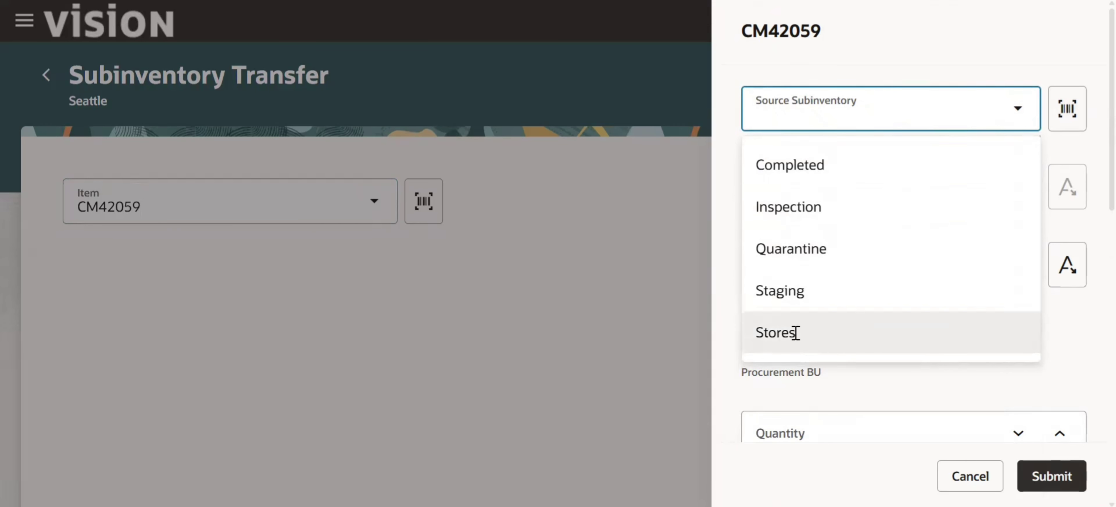
{"action": "left_click", "coordinate": [796, 333]}
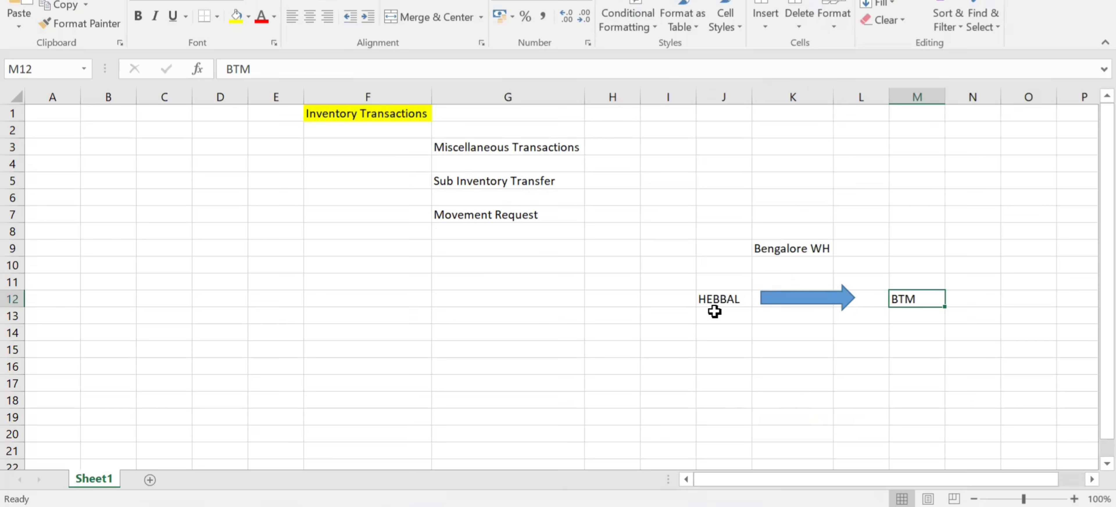
Step: Set the transfer quantity for item CM42059 to 40
{"action": "left_click", "coordinate": [715, 303]}
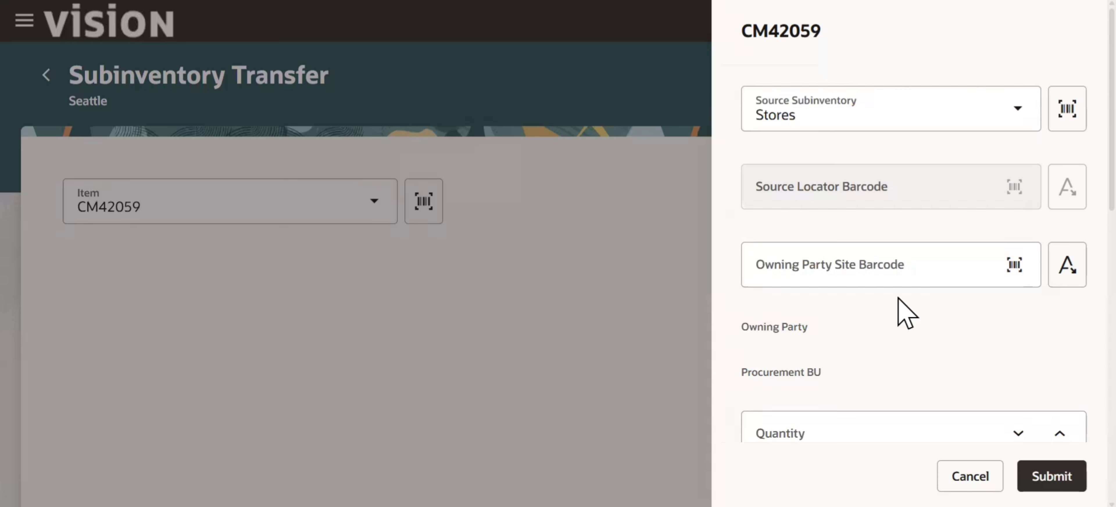
{"action": "scroll", "coordinate": [1062, 180], "scroll_direction": "down", "scroll_amount": 2}
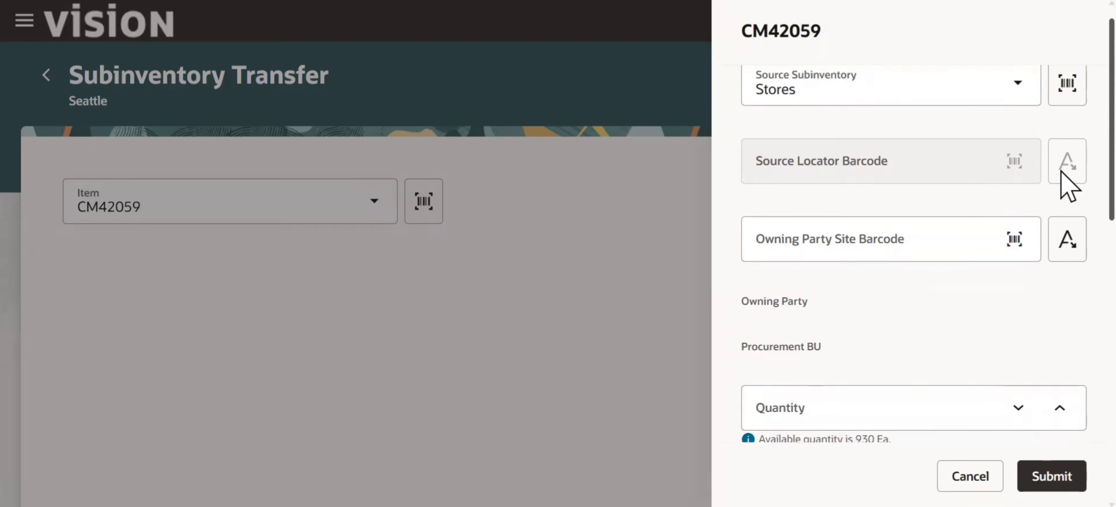
{"action": "scroll", "coordinate": [1068, 224], "scroll_direction": "down", "scroll_amount": 5}
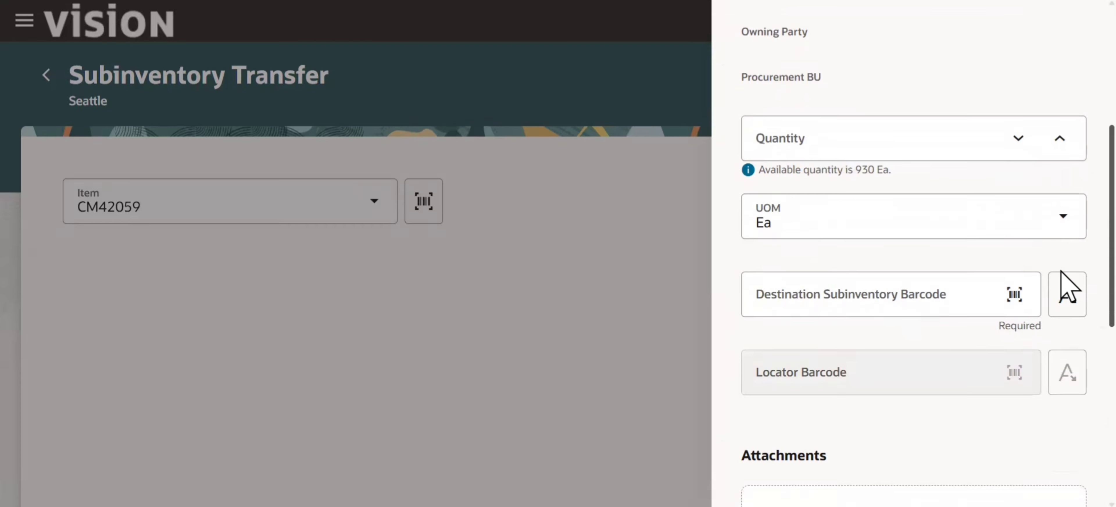
{"action": "left_click", "coordinate": [773, 146]}
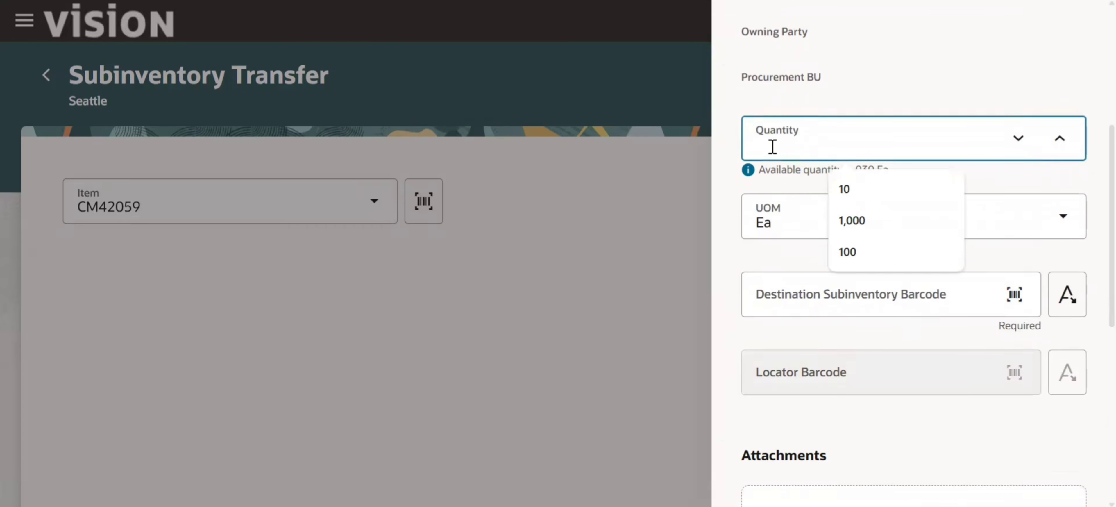
{"action": "type", "text": "40"}
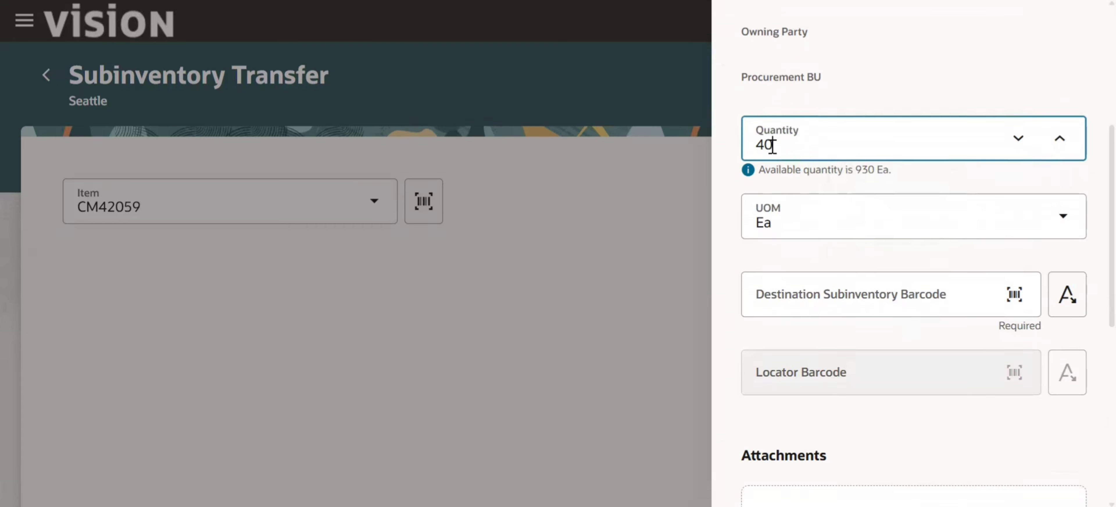
{"action": "left_click", "coordinate": [950, 184]}
Step: Switch the destination subinventory from barcode scanning to list selection and set it to Staging
{"action": "scroll", "coordinate": [1089, 216], "scroll_direction": "down", "scroll_amount": 3}
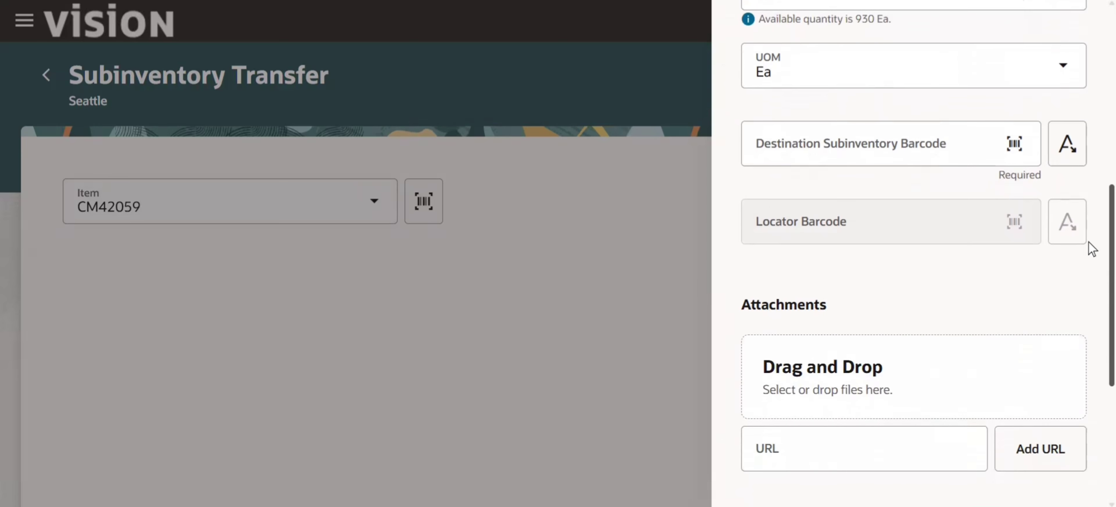
{"action": "left_click", "coordinate": [1066, 145]}
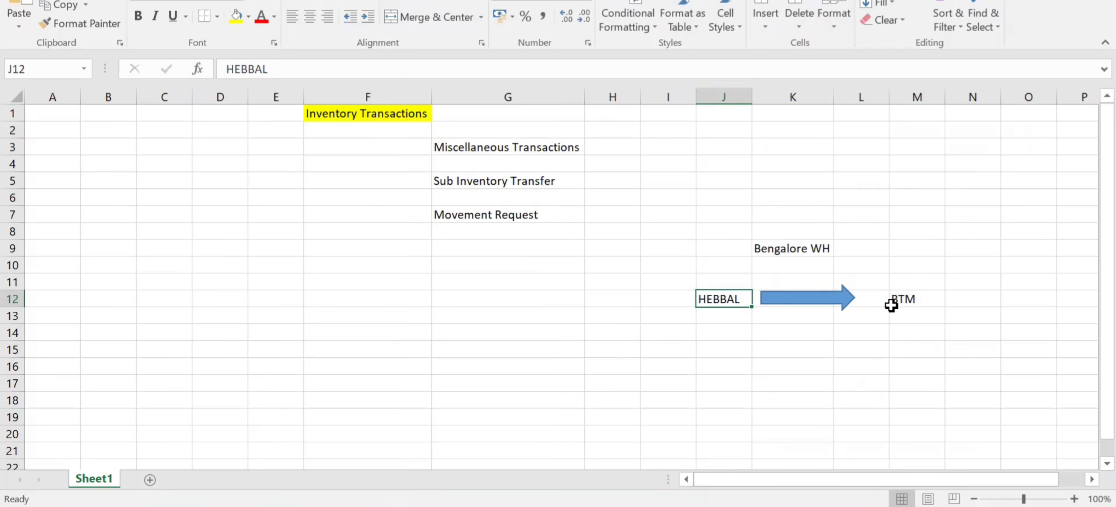
{"action": "left_click", "coordinate": [915, 300]}
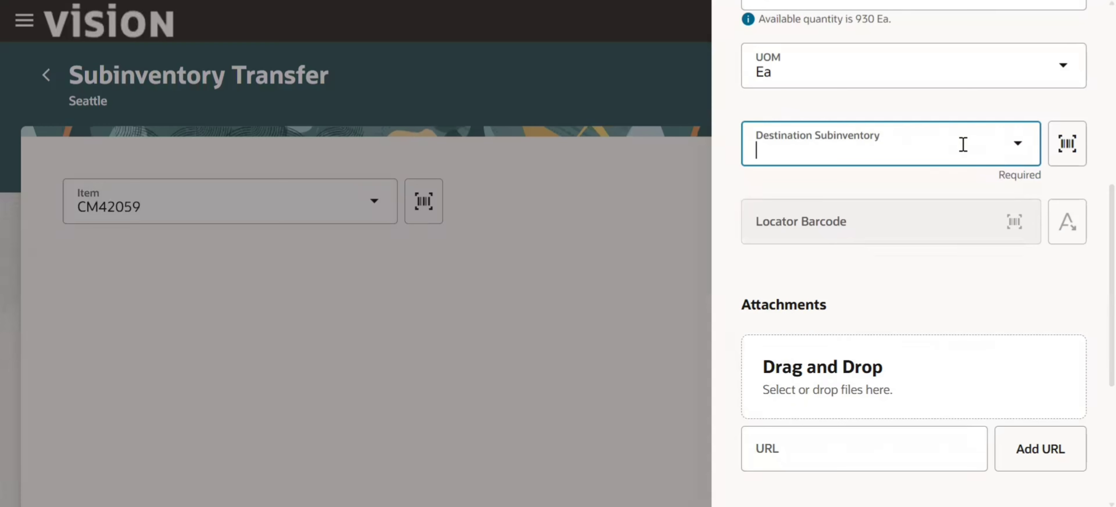
{"action": "left_click", "coordinate": [1017, 148]}
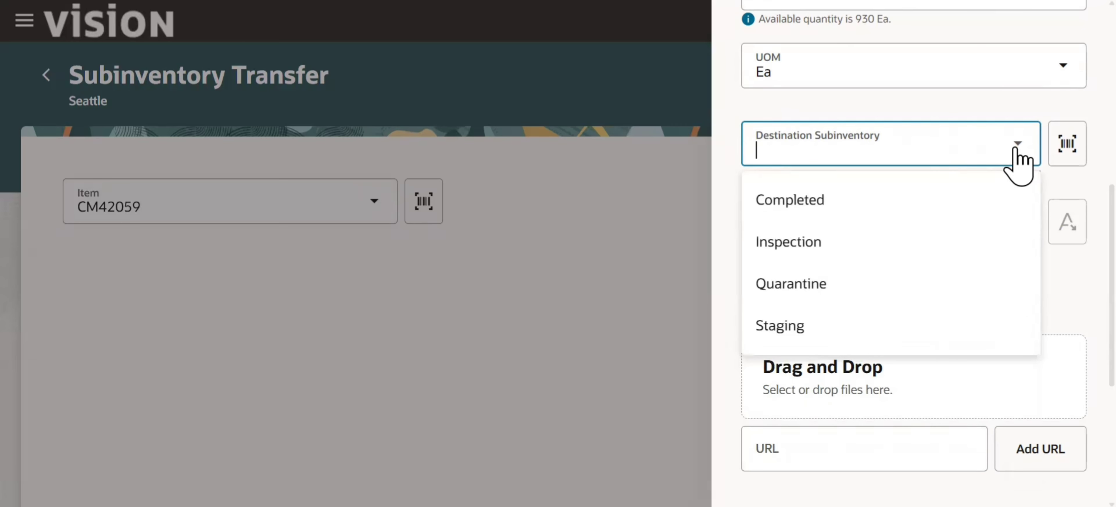
{"action": "left_click", "coordinate": [818, 339]}
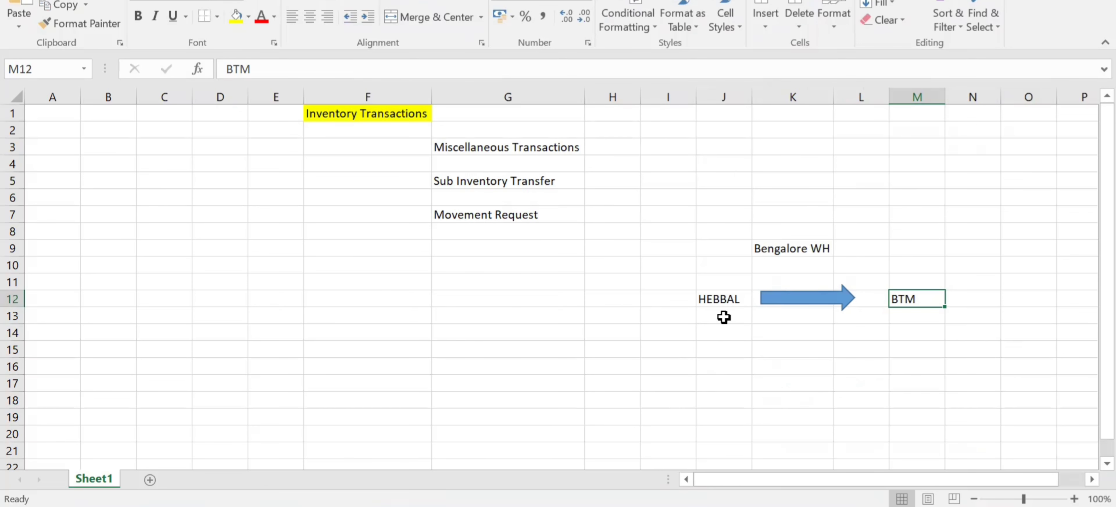
Step: Switch to the Excel sheet and enter STORE under HEBBAL in J13 and STAGING under BTM in M13
{"action": "left_click", "coordinate": [725, 316]}
{"action": "type", "text": "STORE"}
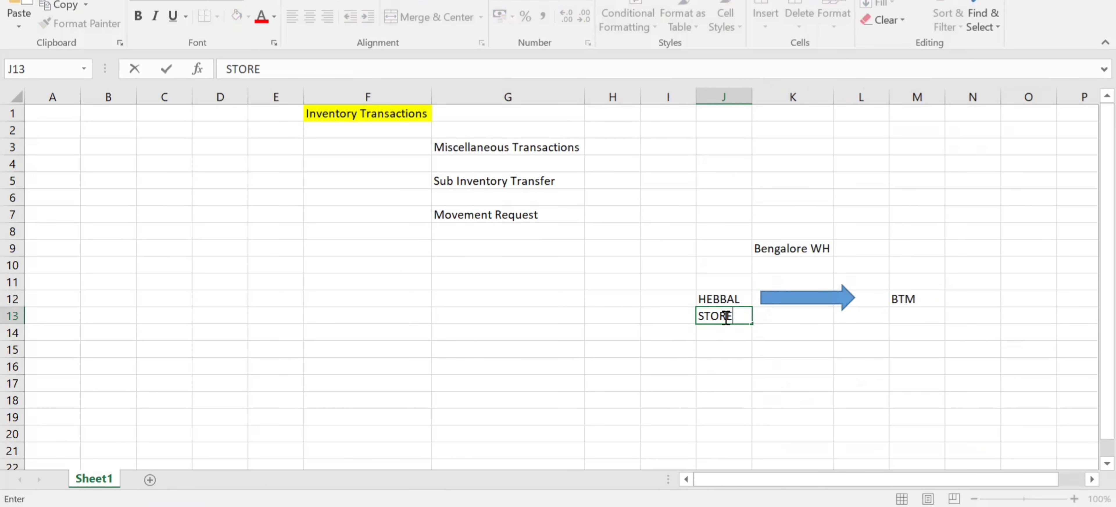
{"action": "key", "text": "Tab"}
{"action": "key", "text": "Tab"}
{"action": "key", "text": "Tab"}
{"action": "type", "text": "STAGI"}
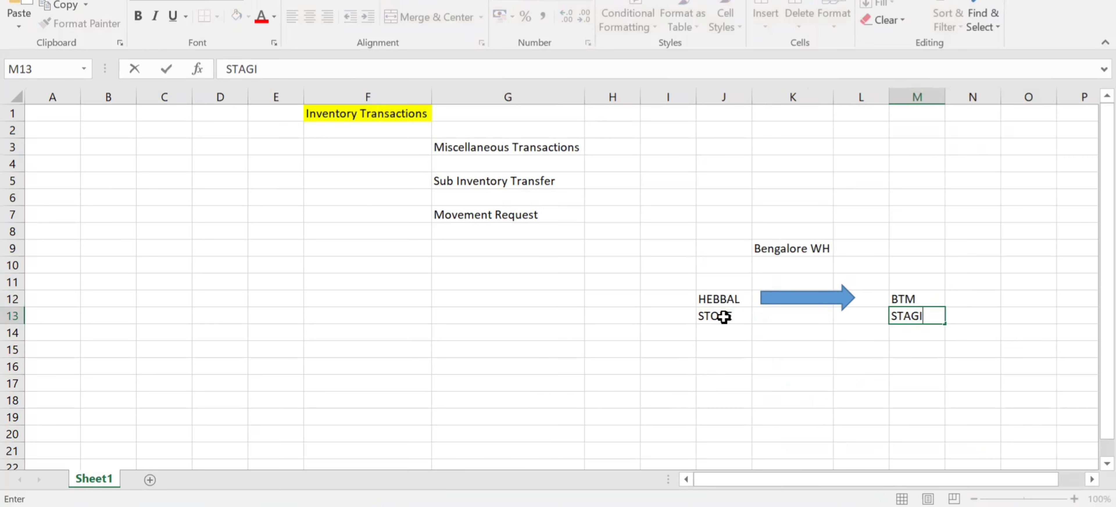
{"action": "type", "text": "NG"}
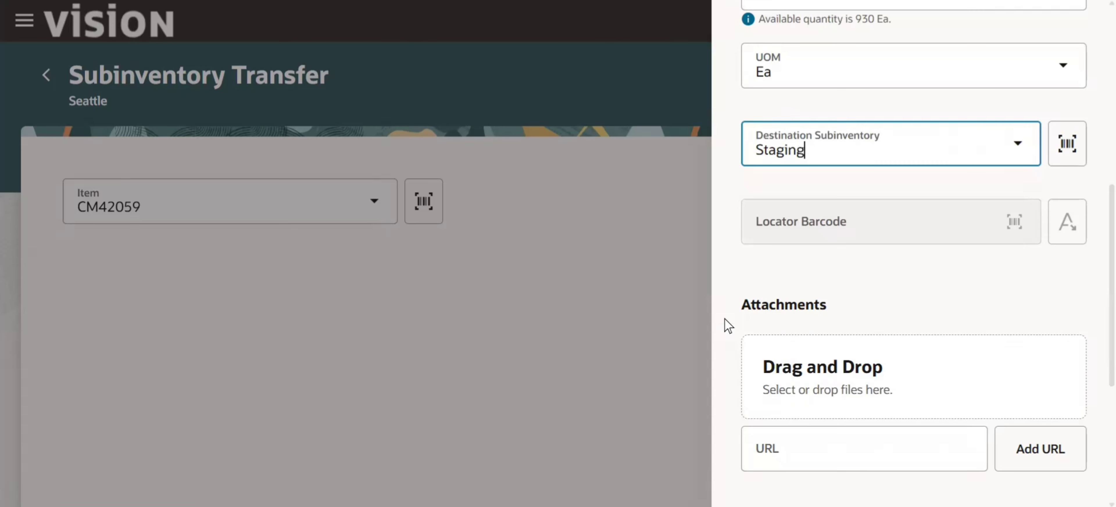
Step: Return to the Oracle transfer form, review its remaining fields, submit the subinventory transfer and dismiss the notification
{"action": "scroll", "coordinate": [1092, 242], "scroll_direction": "down", "scroll_amount": 5}
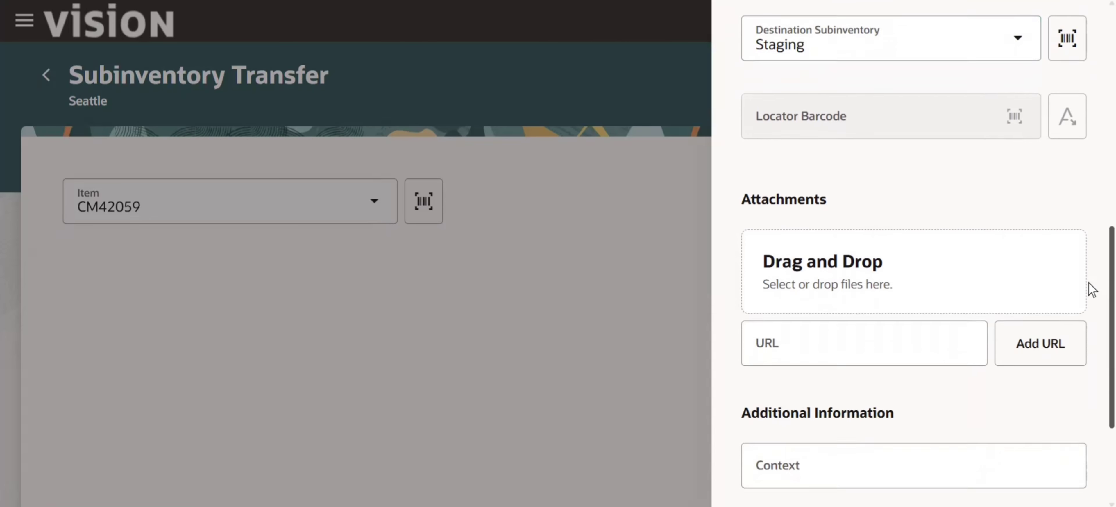
{"action": "scroll", "coordinate": [1089, 362], "scroll_direction": "up", "scroll_amount": 6}
{"action": "scroll", "coordinate": [1090, 303], "scroll_direction": "down", "scroll_amount": 5}
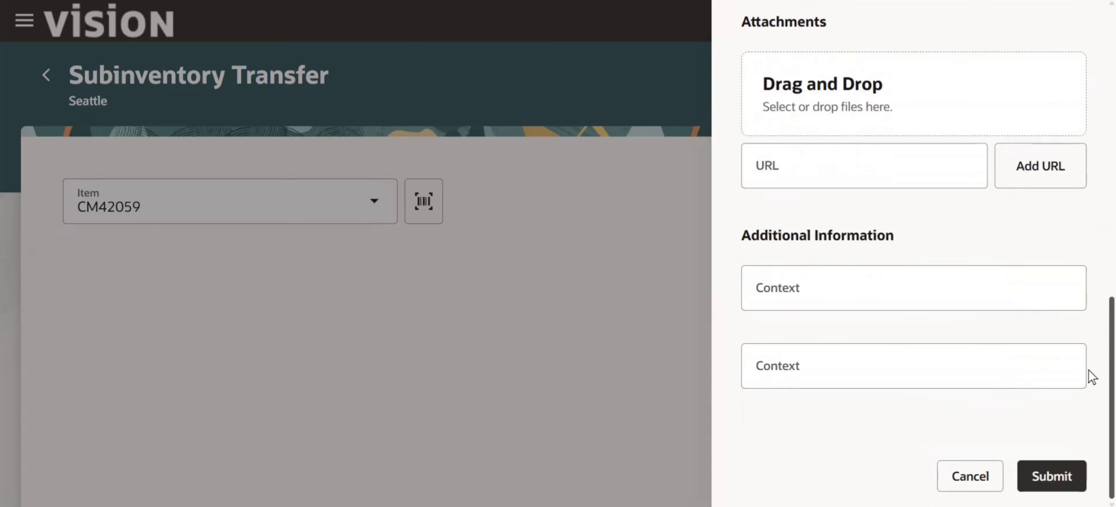
{"action": "scroll", "coordinate": [1089, 260], "scroll_direction": "up", "scroll_amount": 10}
{"action": "scroll", "coordinate": [1093, 169], "scroll_direction": "down", "scroll_amount": 1}
{"action": "scroll", "coordinate": [1092, 169], "scroll_direction": "down", "scroll_amount": 5}
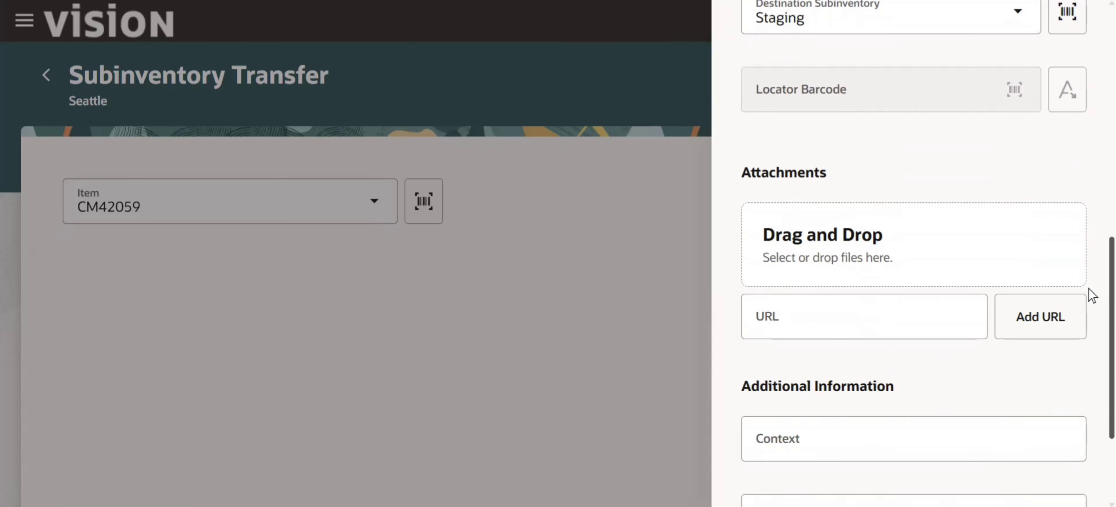
{"action": "scroll", "coordinate": [1092, 296], "scroll_direction": "down", "scroll_amount": 3}
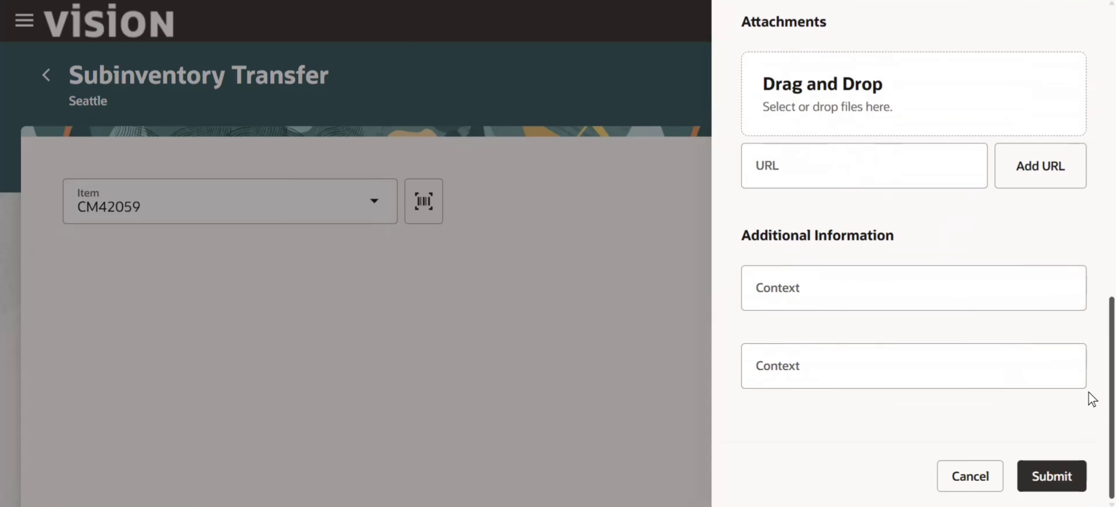
{"action": "left_click", "coordinate": [1054, 476]}
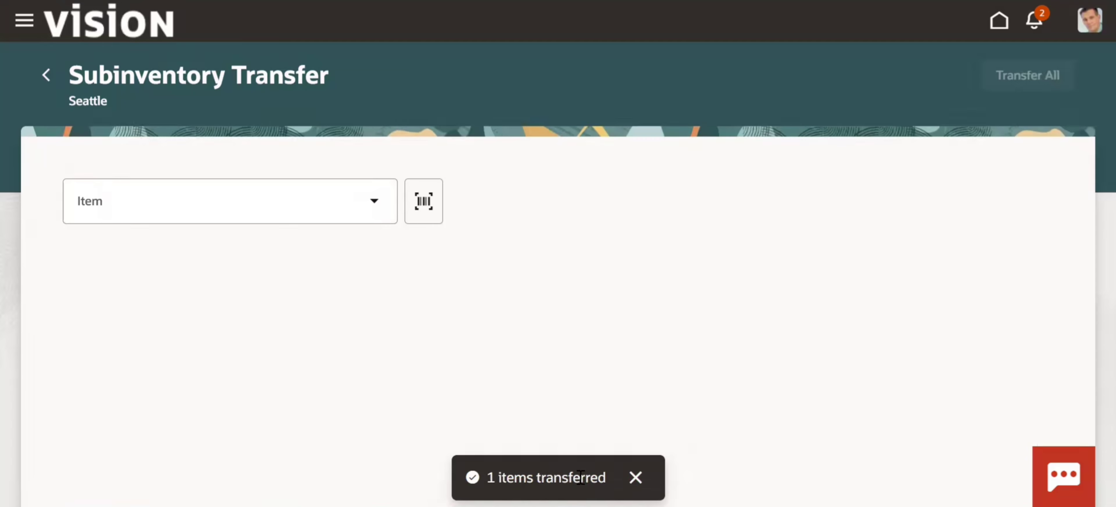
{"action": "left_click", "coordinate": [640, 474]}
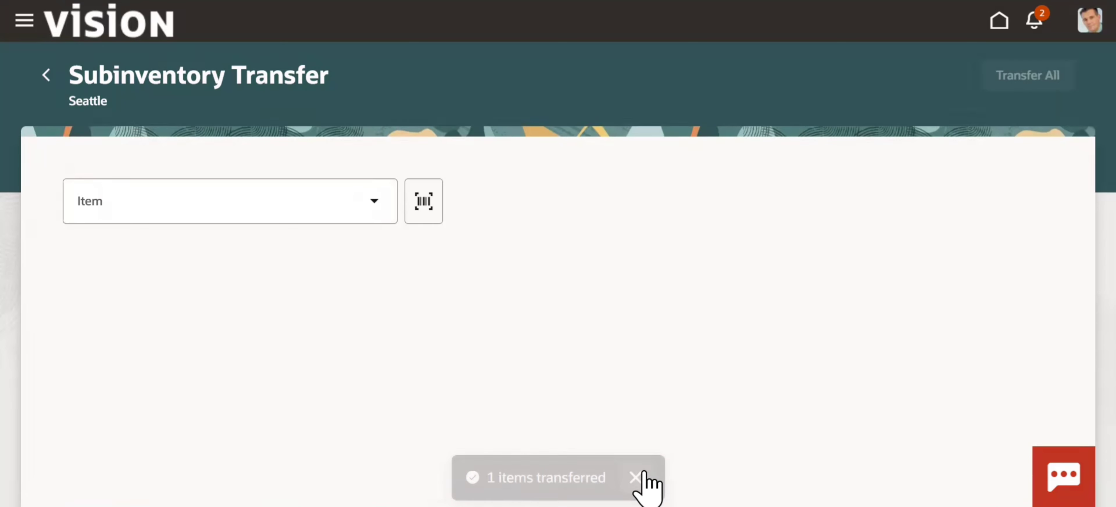
Step: Go to the home page, open Inventory Management (Classic) and display the completed transactions of the Inventory Transactions task
{"action": "left_click", "coordinate": [1000, 22]}
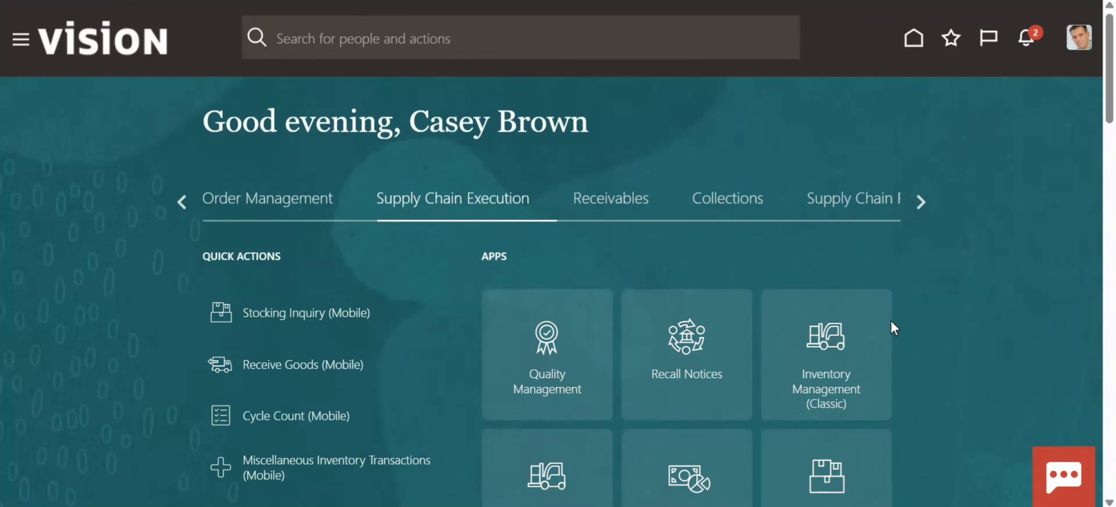
{"action": "left_click", "coordinate": [836, 364]}
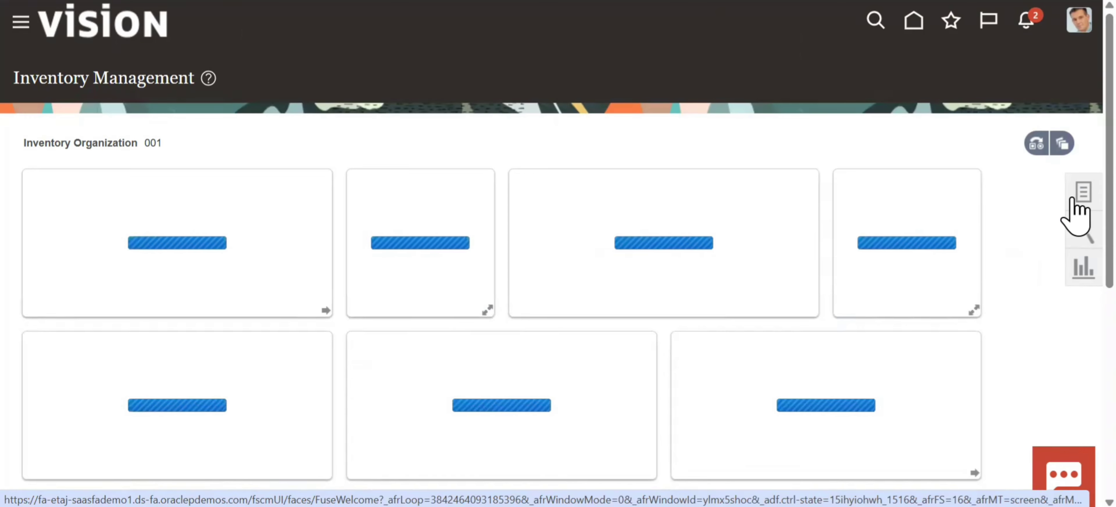
{"action": "left_click", "coordinate": [1075, 208]}
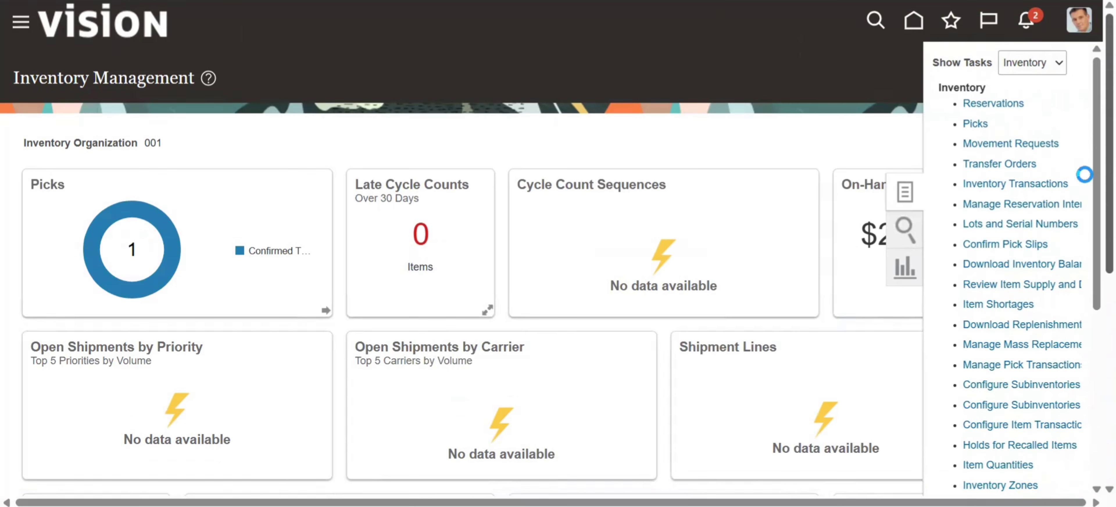
{"action": "left_click", "coordinate": [1046, 182]}
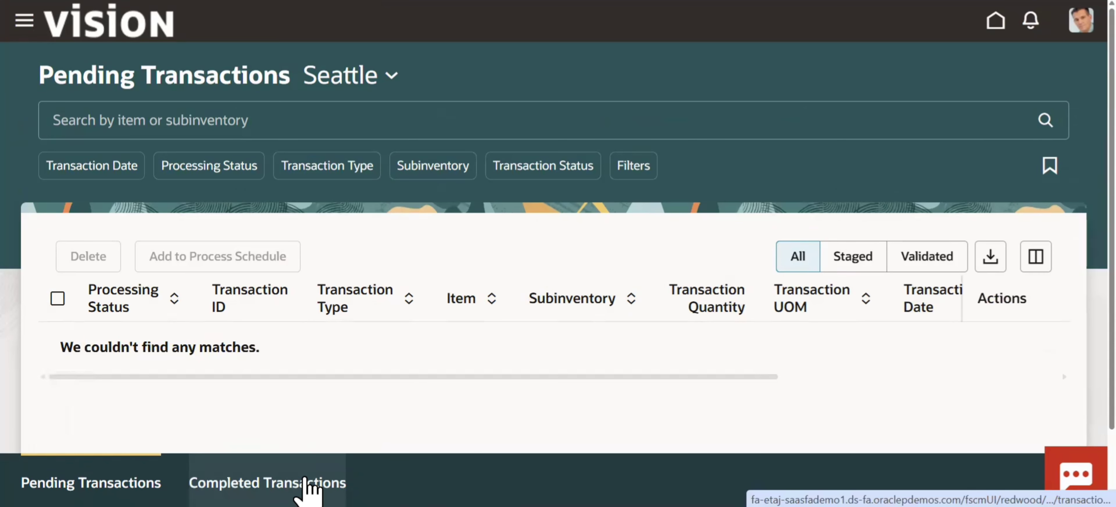
{"action": "left_click", "coordinate": [308, 486]}
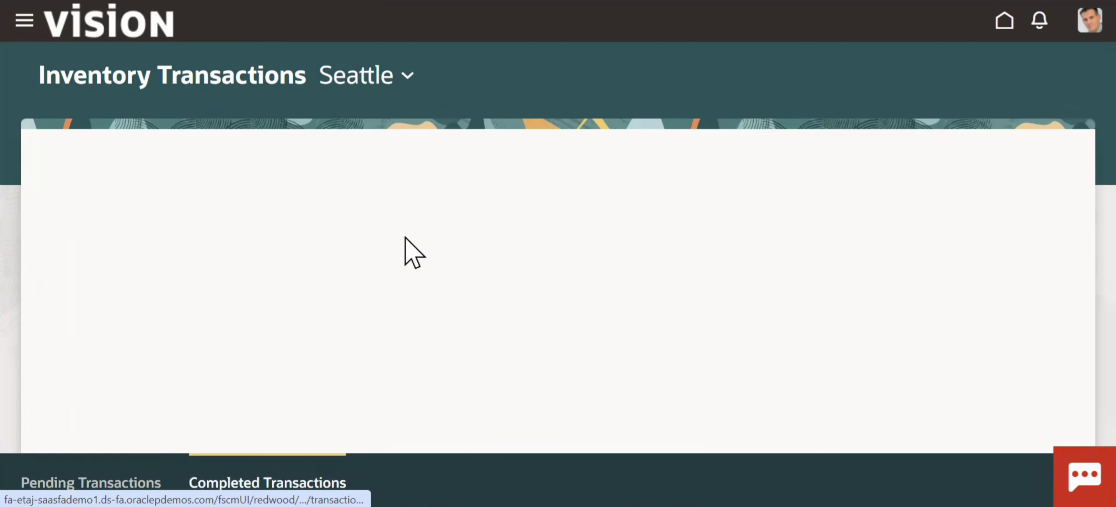
Step: Search the completed inventory transactions for item CM42059
{"action": "left_click", "coordinate": [140, 128]}
{"action": "type", "text": "CM42059"}
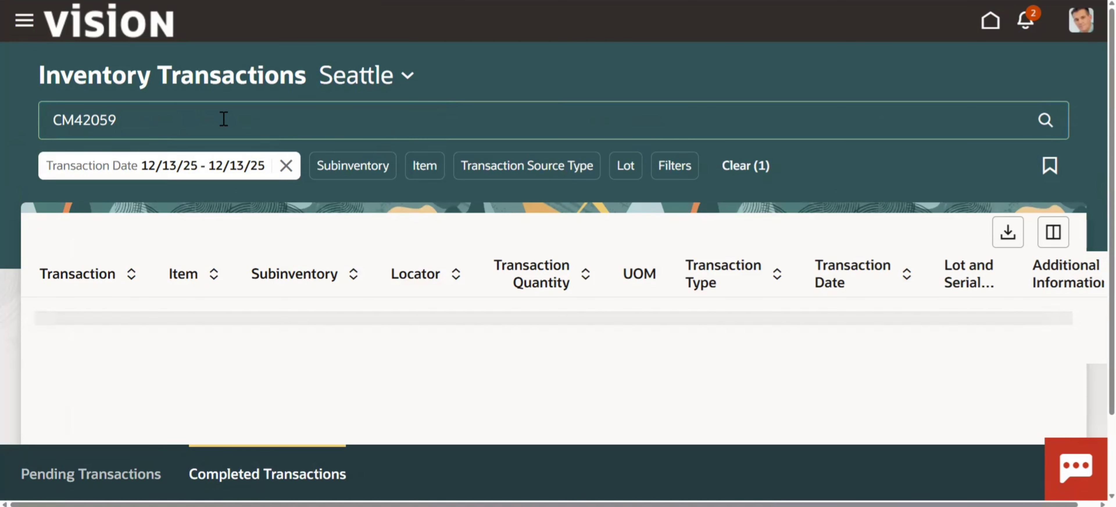
{"action": "left_click", "coordinate": [1045, 120]}
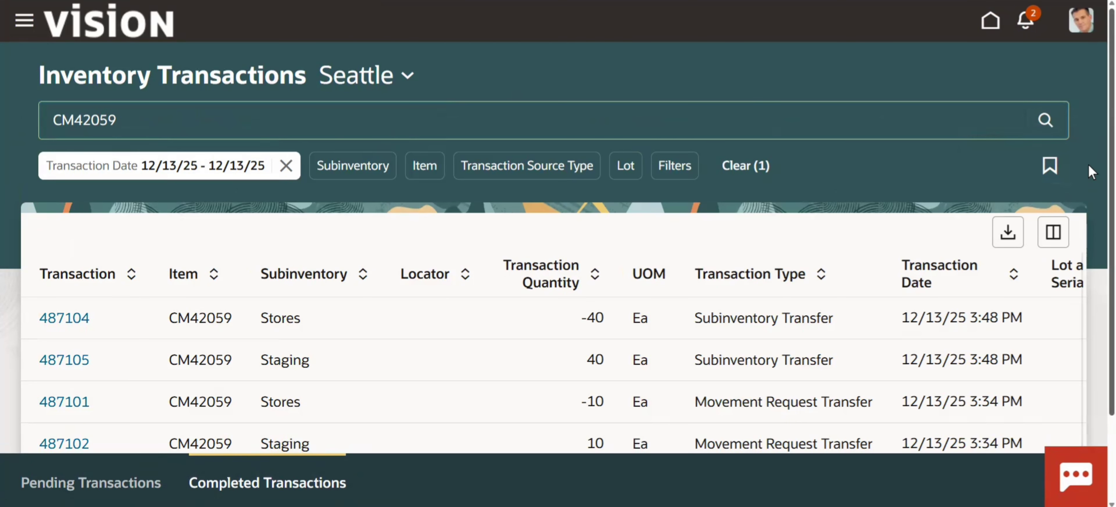
Step: Examine the subinventories and transaction quantities of the two most recent Subinventory Transfer lines for Stores and Staging
{"action": "left_click_drag", "start_coordinate": [606, 321], "coordinate": [577, 324]}
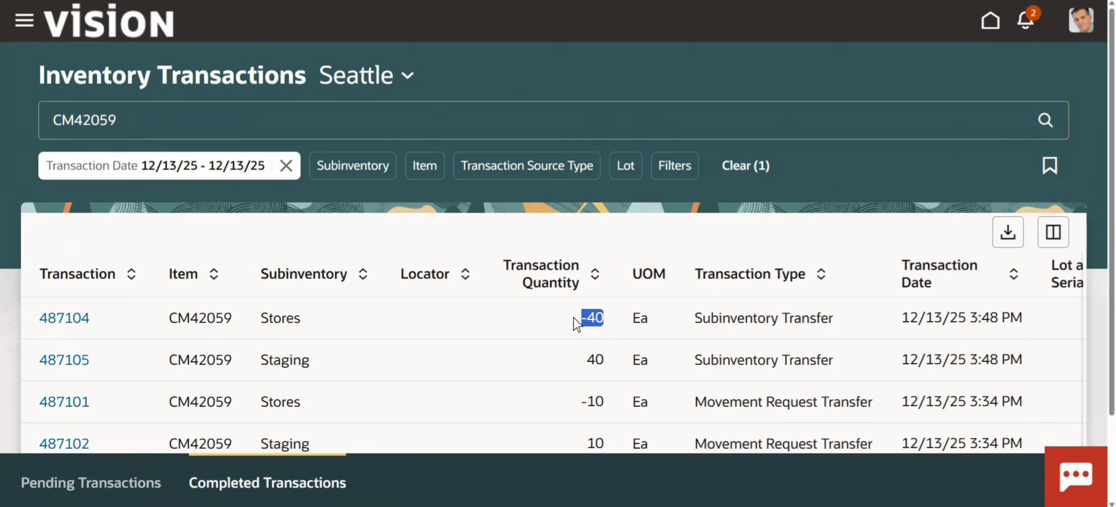
{"action": "left_click_drag", "start_coordinate": [606, 361], "coordinate": [569, 368]}
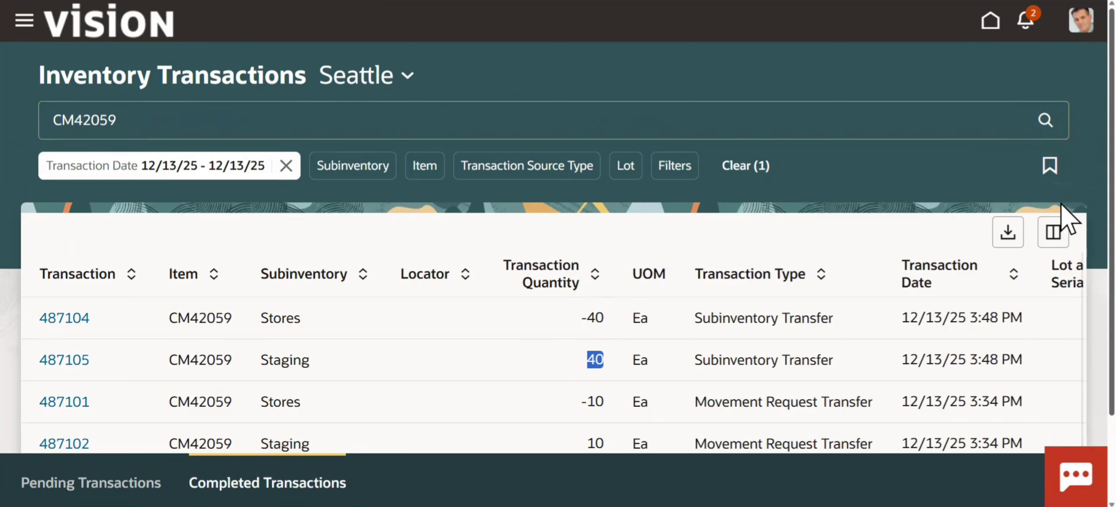
{"action": "scroll", "coordinate": [1071, 341], "scroll_direction": "down", "scroll_amount": 2}
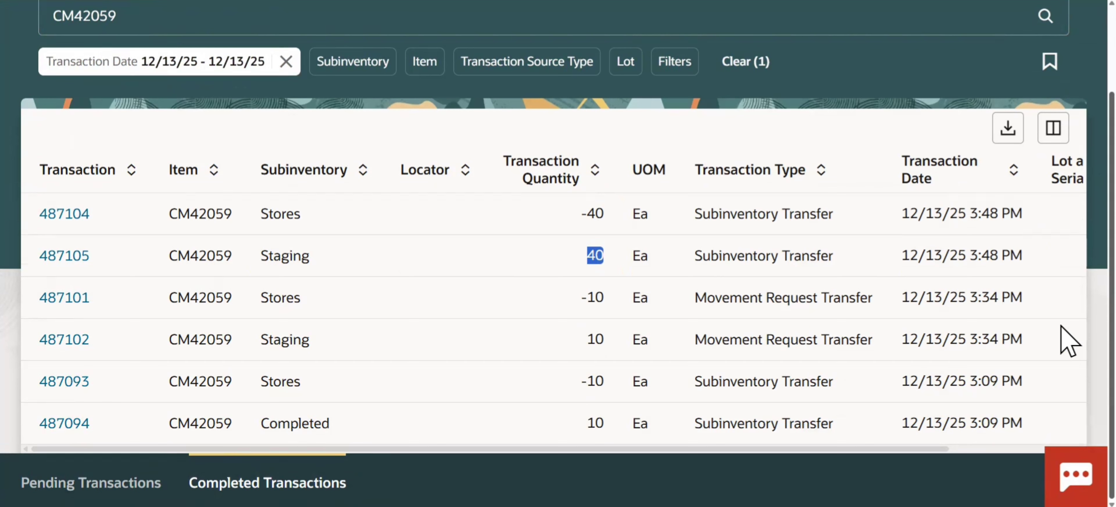
{"action": "left_click_drag", "start_coordinate": [317, 215], "coordinate": [252, 216]}
{"action": "left_click_drag", "start_coordinate": [606, 213], "coordinate": [579, 219]}
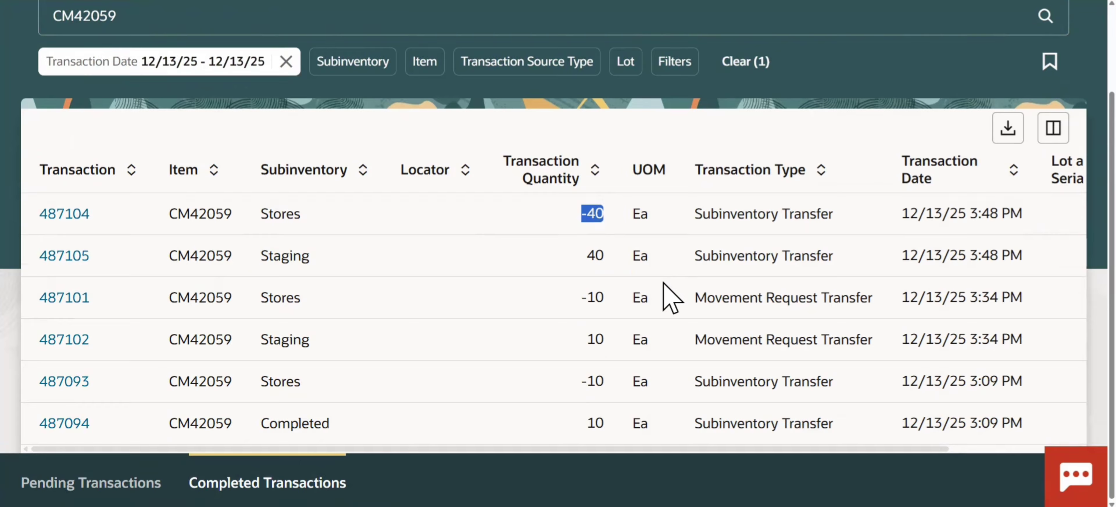
{"action": "left_click_drag", "start_coordinate": [319, 255], "coordinate": [246, 261]}
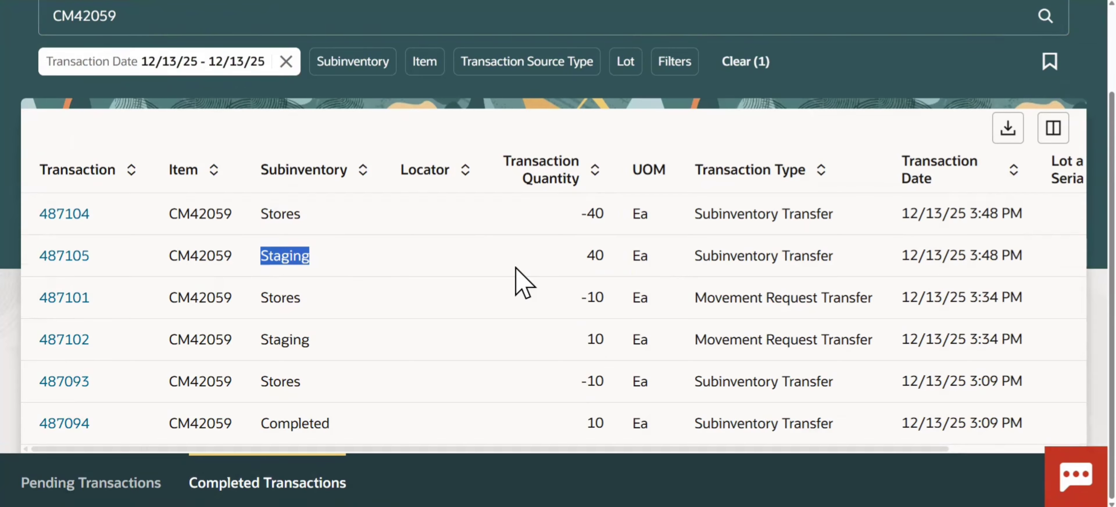
{"action": "left_click", "coordinate": [593, 262]}
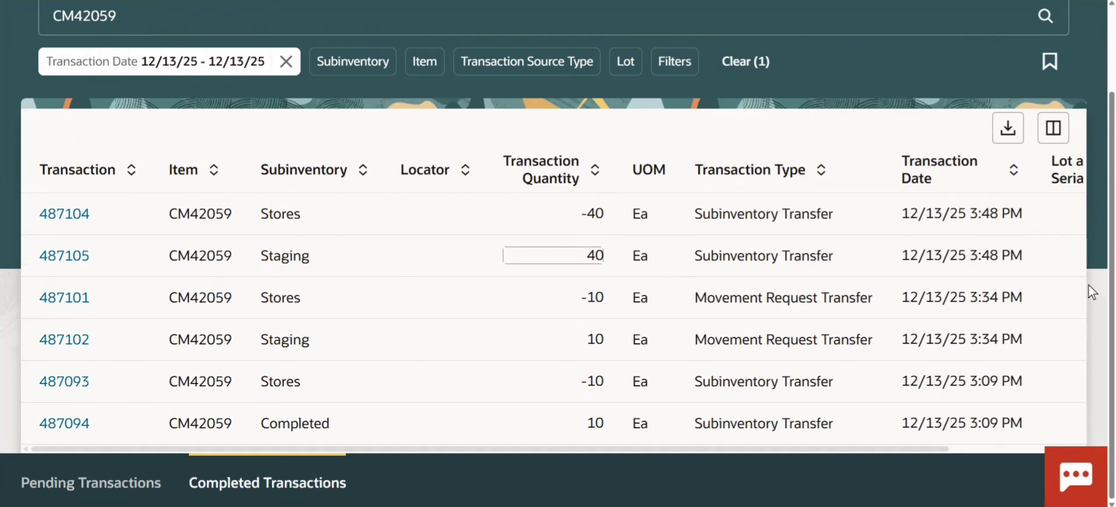
{"action": "scroll", "coordinate": [1089, 190], "scroll_direction": "up", "scroll_amount": 2}
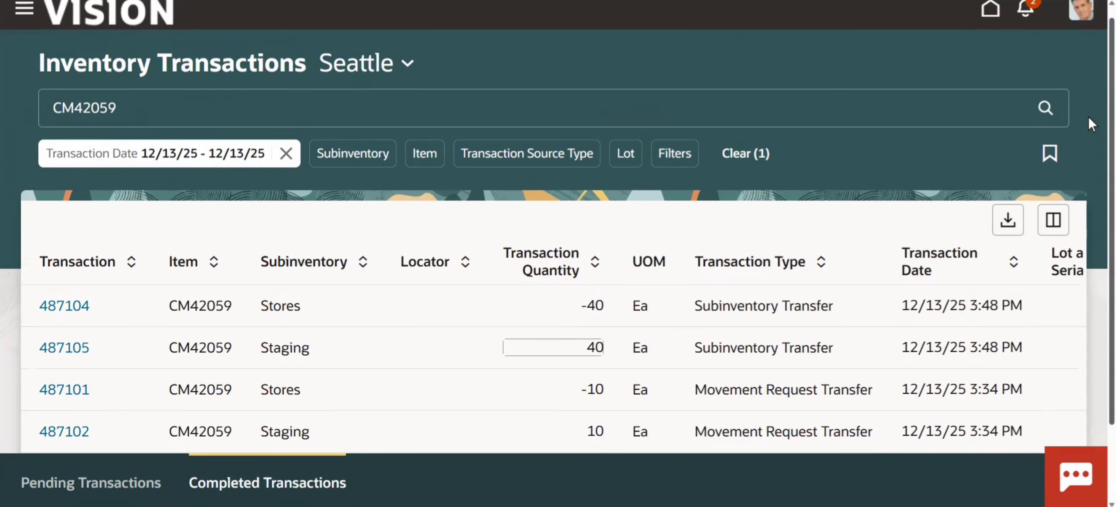
Step: Switch back to the Excel sheet and select the Movement Request cell
{"action": "left_click", "coordinate": [722, 506]}
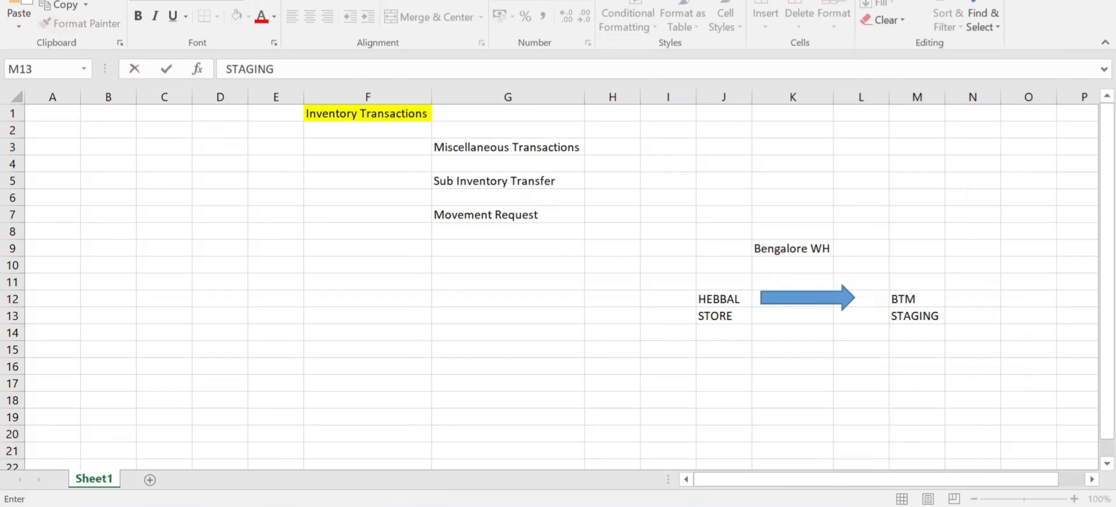
{"action": "left_click", "coordinate": [470, 213]}
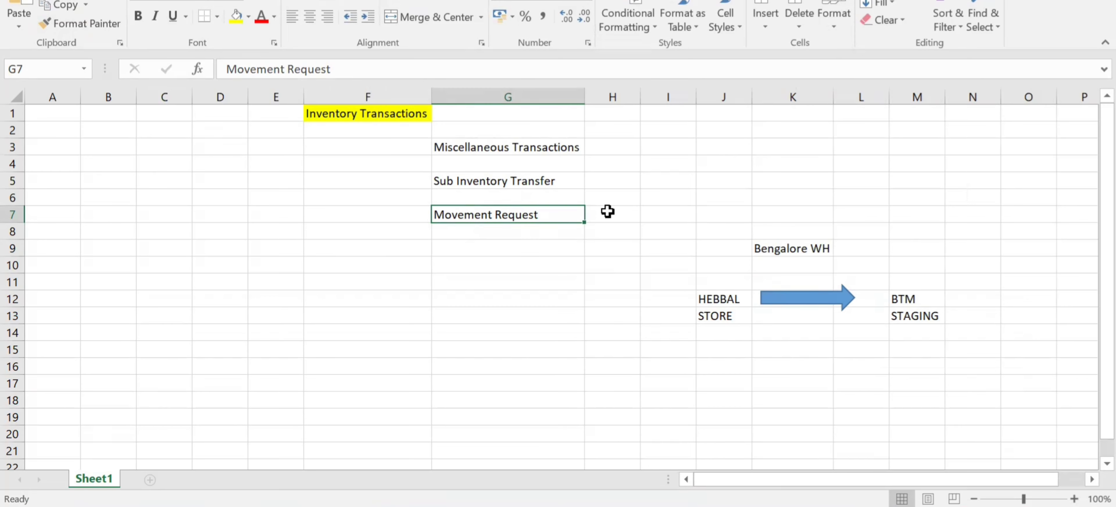
Step: Enter Direct in cell I5, in the same row as Sub Inventory Transfer
{"action": "left_click", "coordinate": [460, 182]}
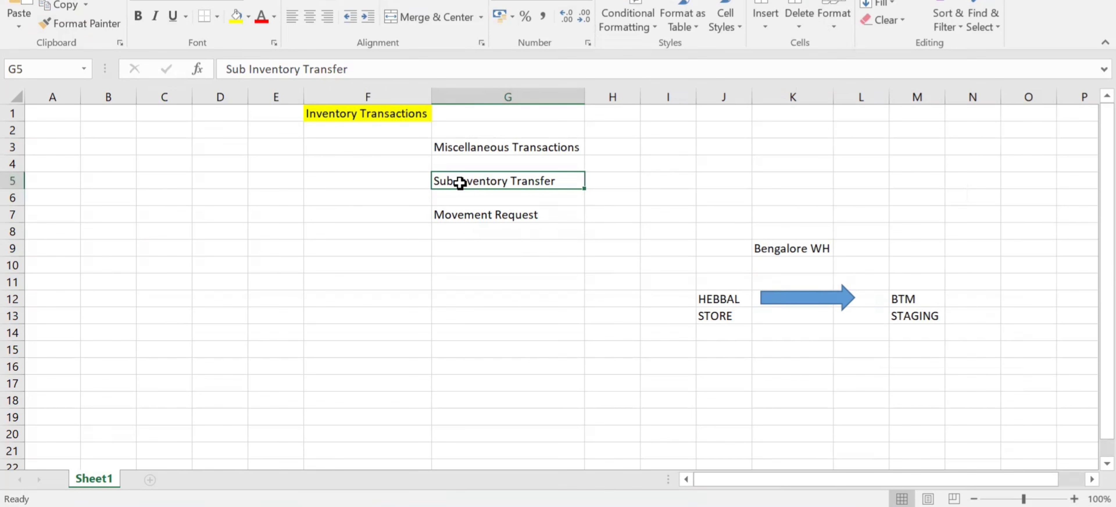
{"action": "left_click", "coordinate": [470, 225]}
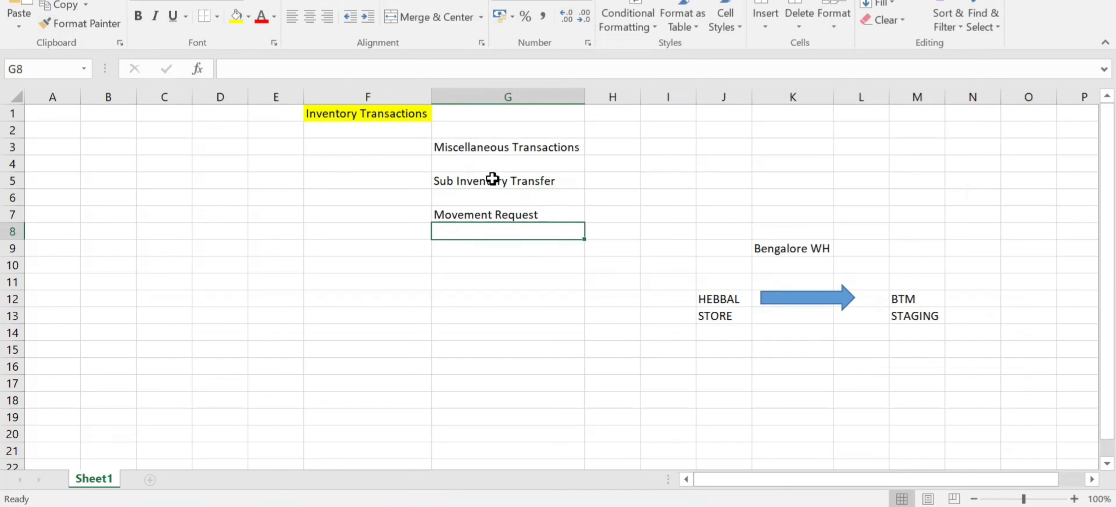
{"action": "left_click", "coordinate": [626, 186]}
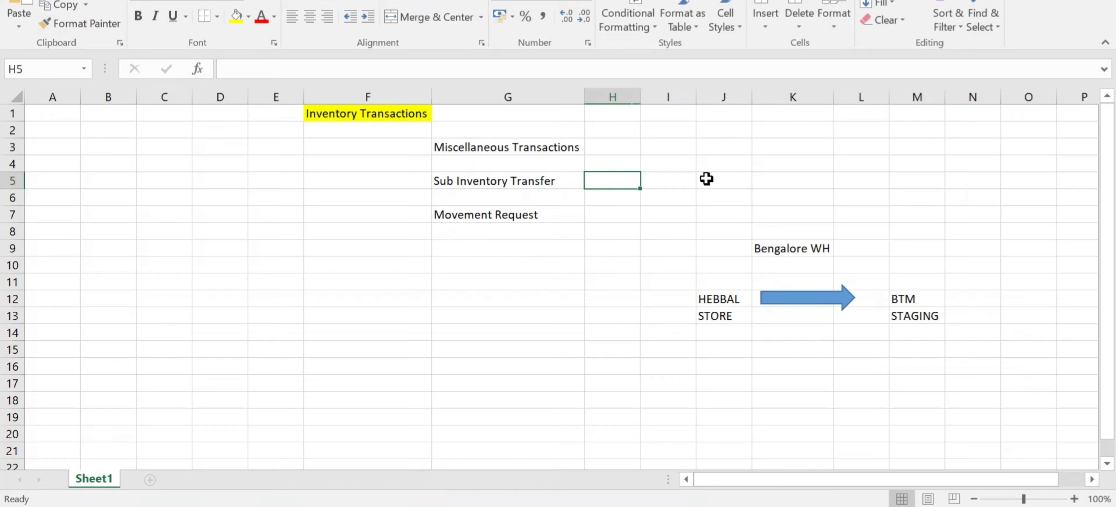
{"action": "left_click", "coordinate": [659, 181]}
{"action": "type", "text": "IRE"}
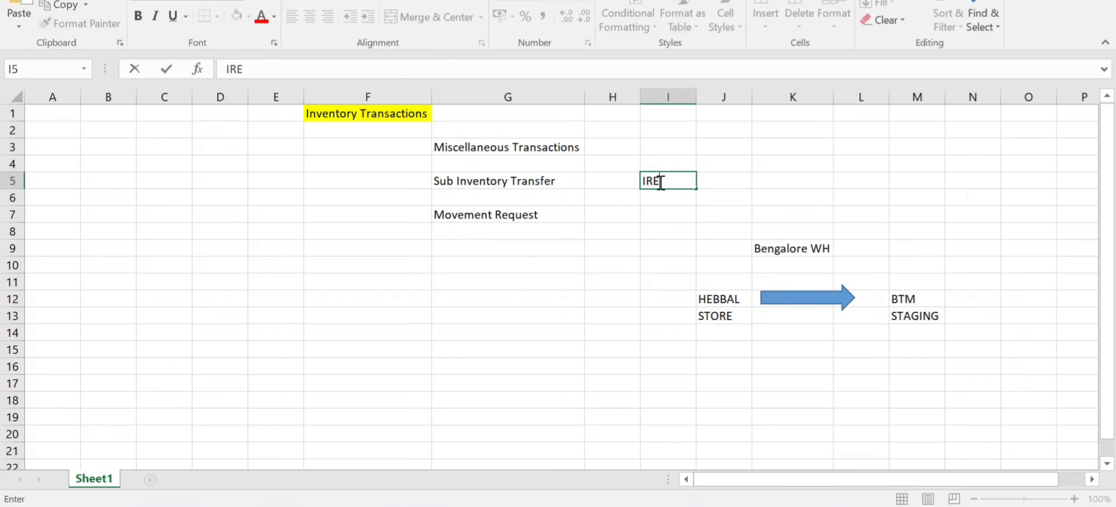
{"action": "key", "text": "BackSpace"}
{"action": "key", "text": "BackSpace"}
{"action": "key", "text": "BackSpace"}
{"action": "type", "text": "Direct"}
{"action": "left_click", "coordinate": [922, 299]}
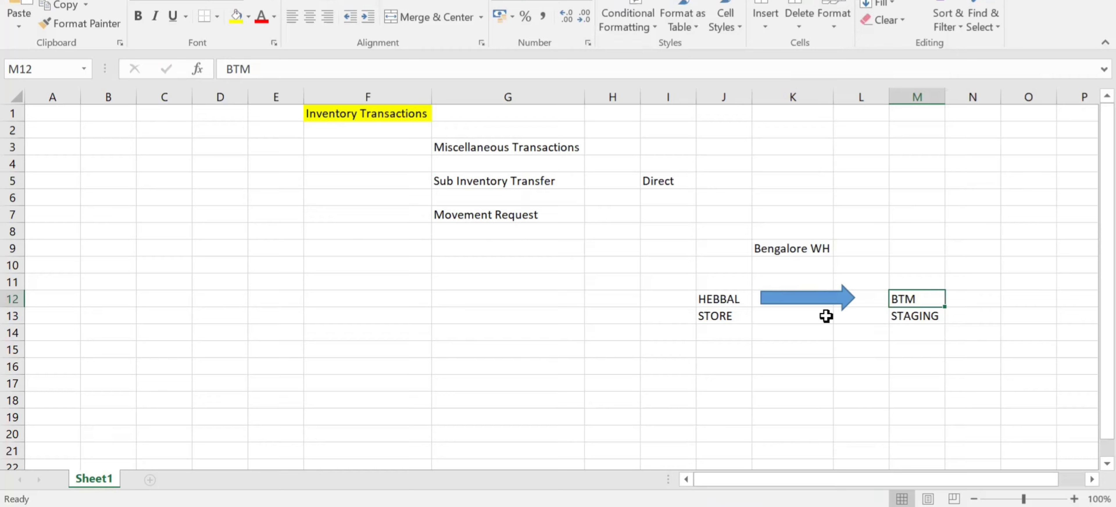
{"action": "left_click", "coordinate": [614, 216]}
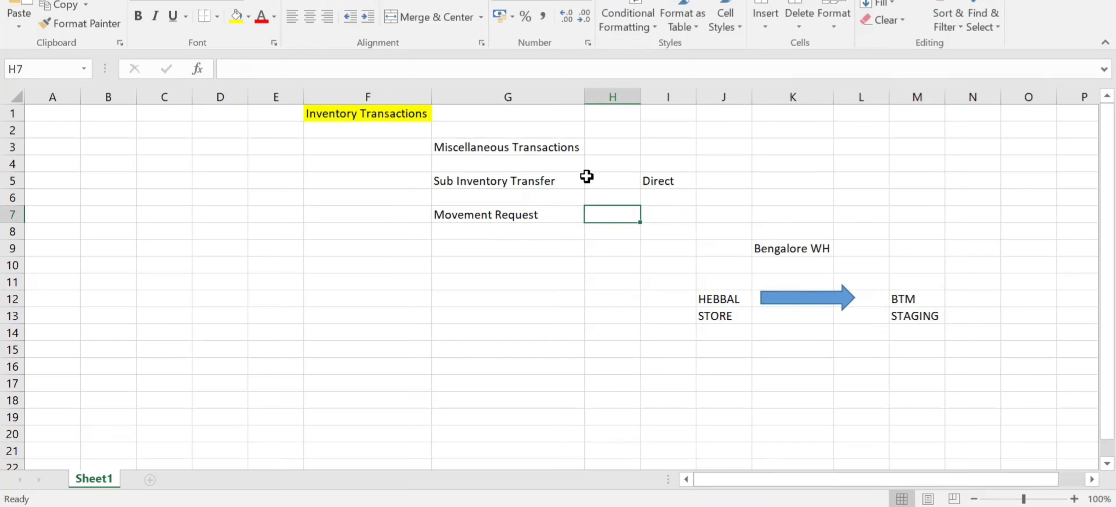
{"action": "left_click", "coordinate": [623, 180]}
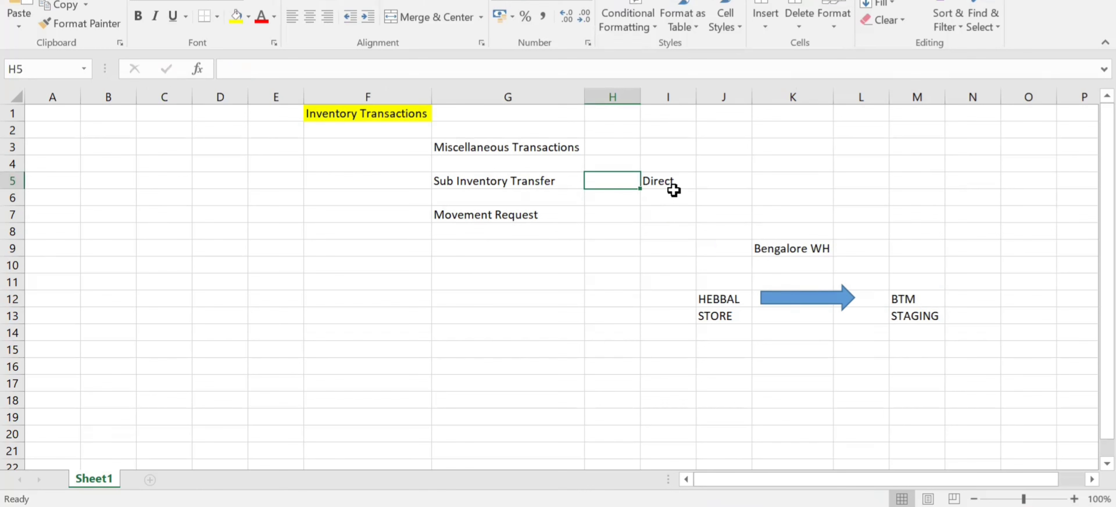
{"action": "left_click", "coordinate": [601, 213]}
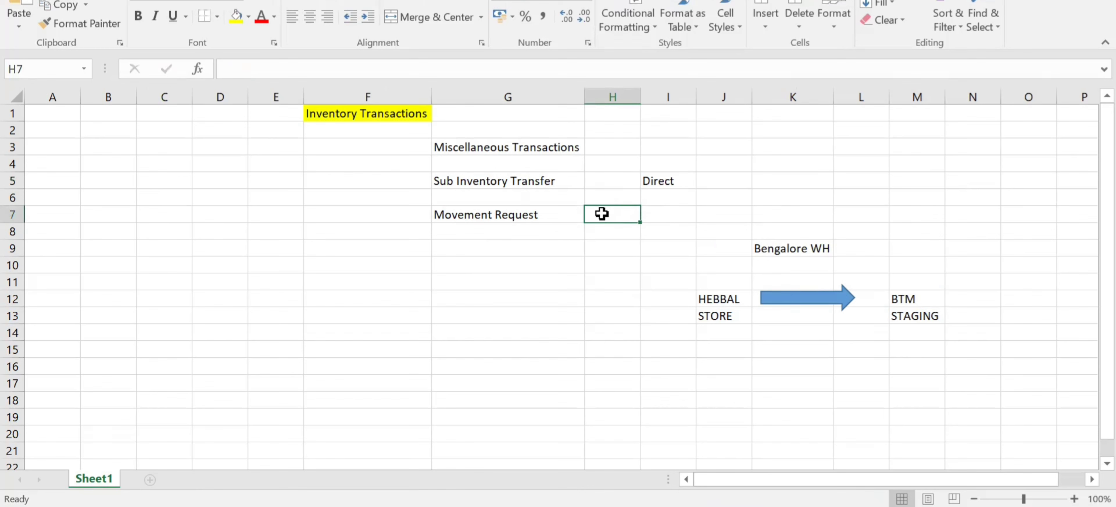
{"action": "left_click", "coordinate": [531, 217]}
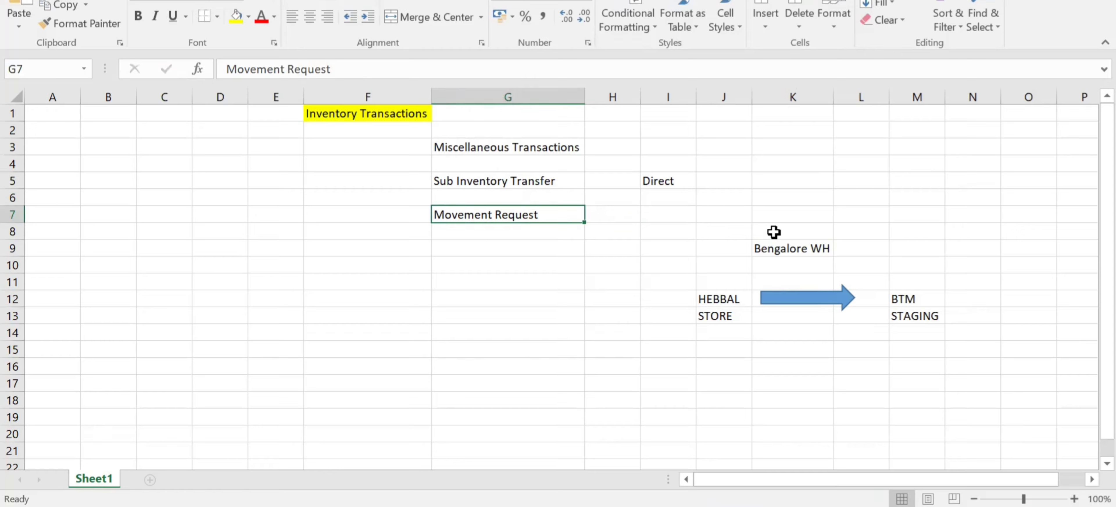
Step: Enter reserve / allocation in cell H8, just below and beside the Movement Request entry
{"action": "left_click", "coordinate": [610, 231]}
{"action": "type", "text": "reserve"}
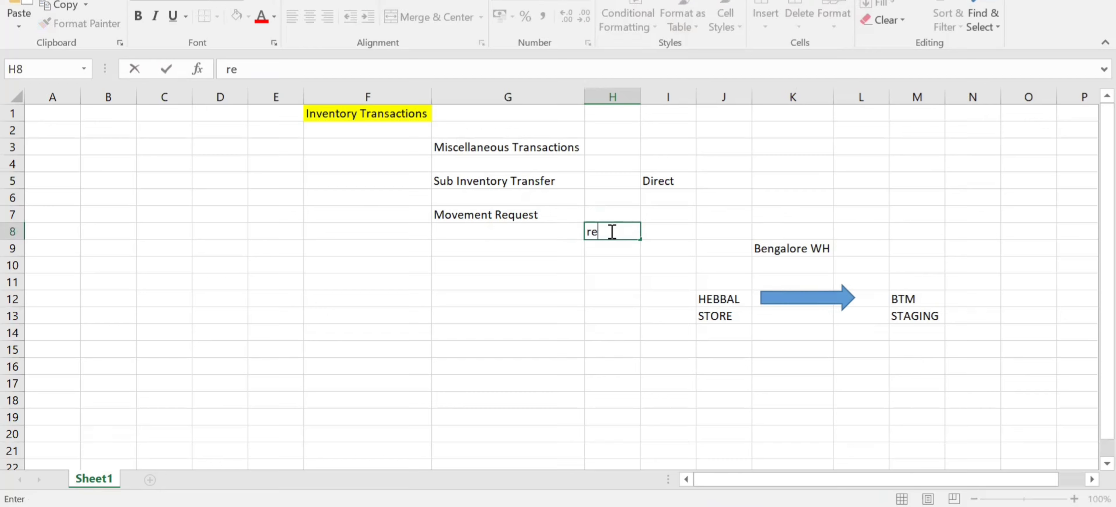
{"action": "key", "text": "BackSpace"}
{"action": "key", "text": "BackSpace"}
{"action": "key", "text": "BackSpace"}
{"action": "key", "text": "BackSpace"}
{"action": "key", "text": "BackSpace"}
{"action": "type", "text": "serve / allocation"}
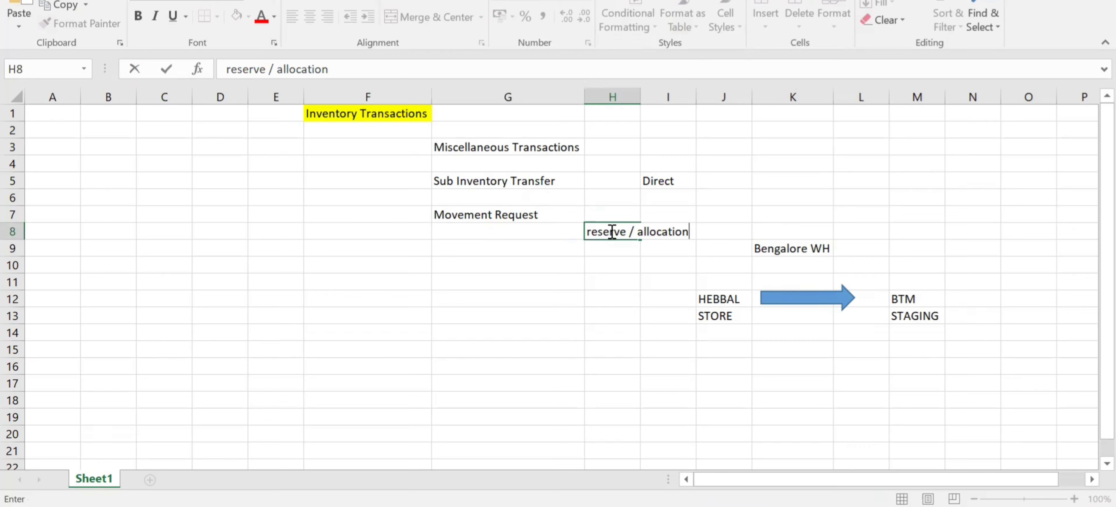
{"action": "key", "text": "Return"}
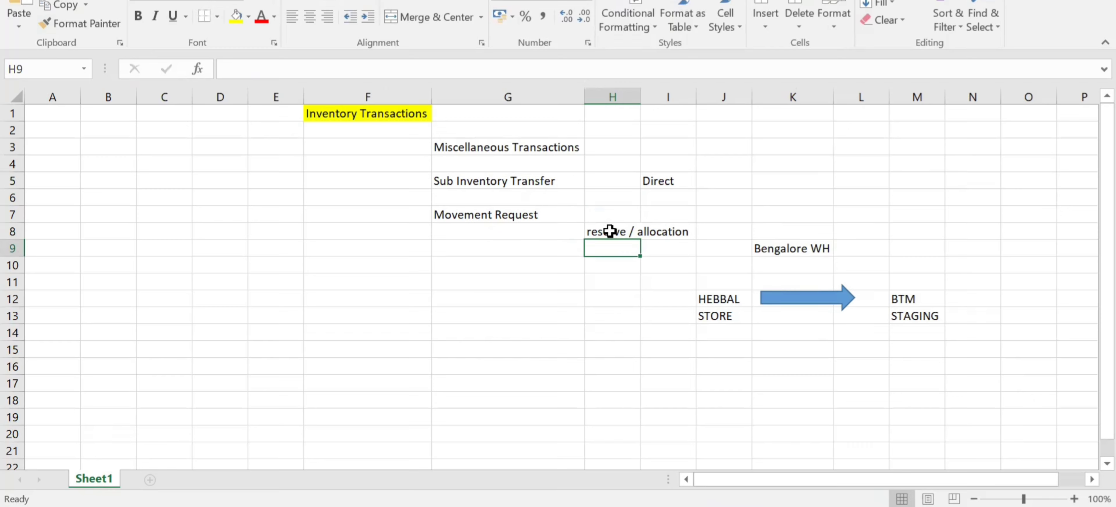
Step: Enter Approval in cell H9 and pick slip in cell H10, and fit column H's width to its contents
{"action": "type", "text": "Approval"}
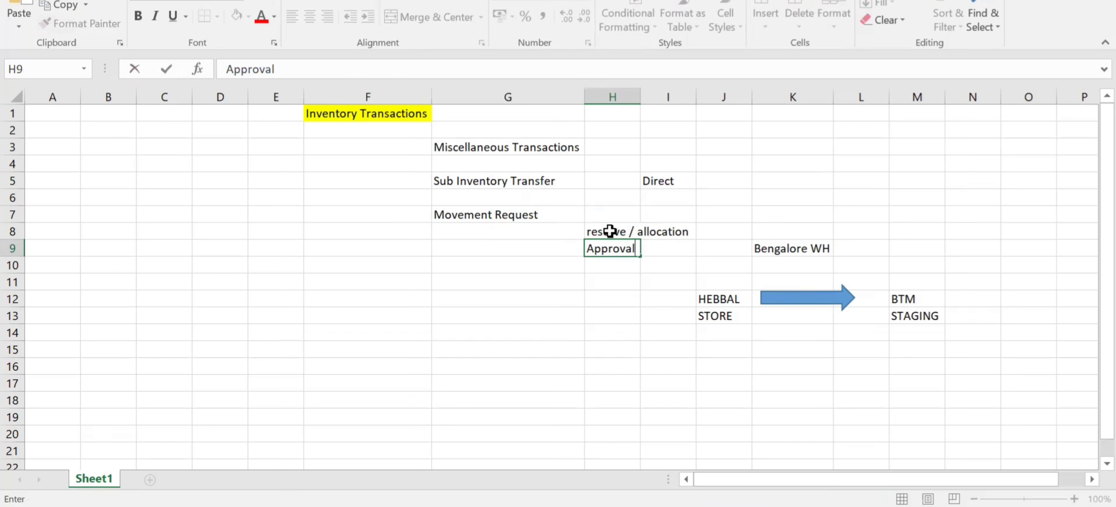
{"action": "key", "text": "Tab"}
{"action": "key", "text": "Down"}
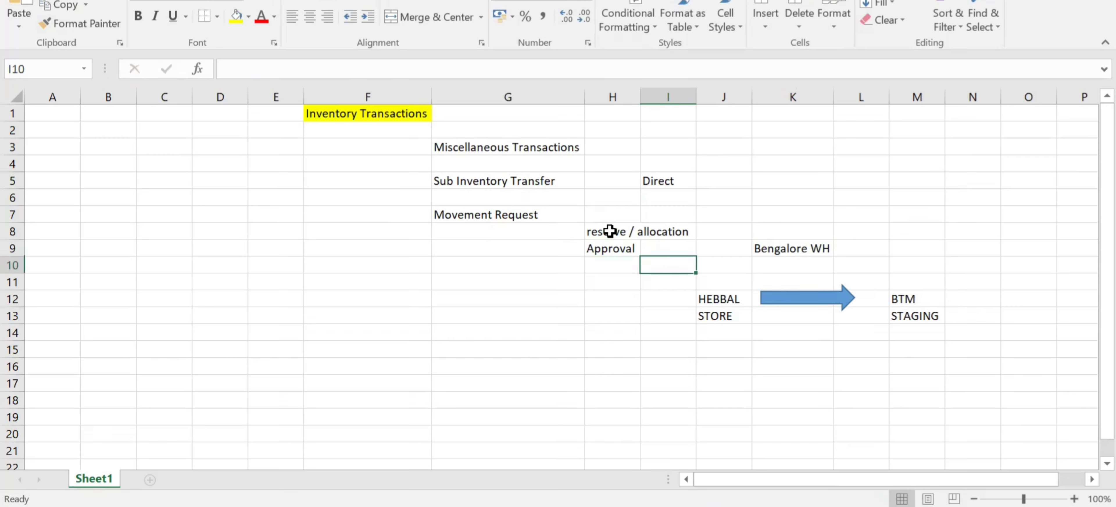
{"action": "key", "text": "Left"}
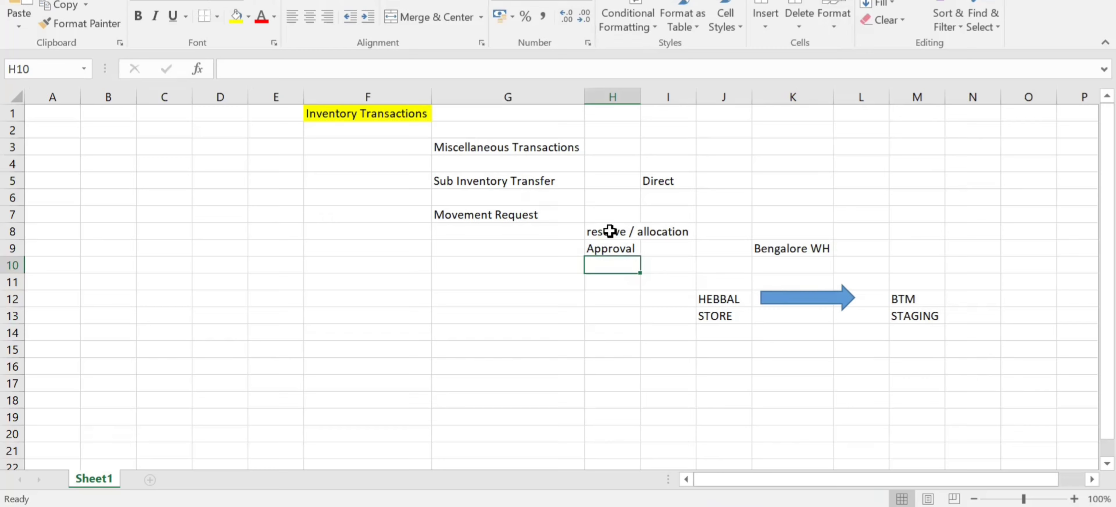
{"action": "type", "text": "pick "}
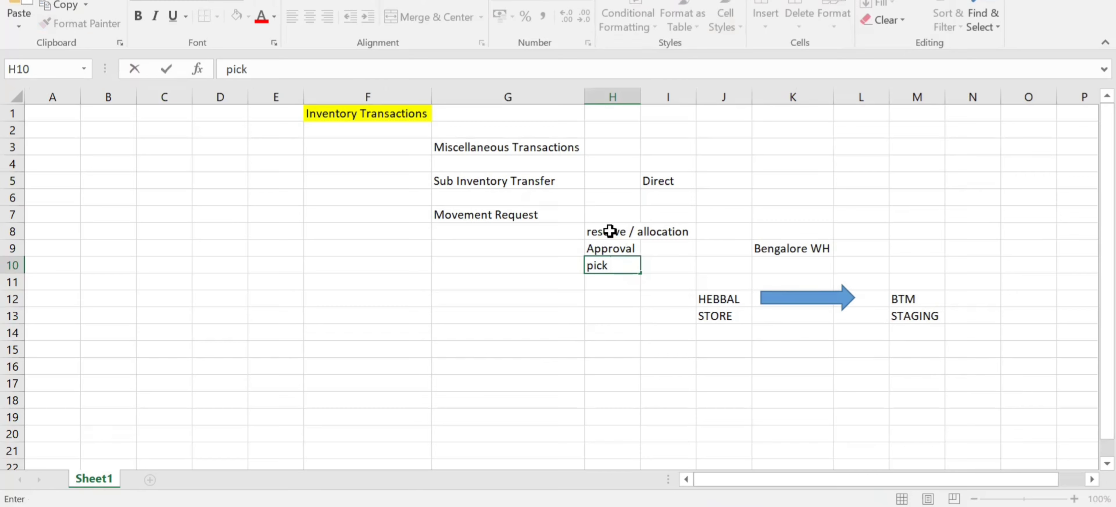
{"action": "type", "text": "slip"}
{"action": "left_click_drag", "start_coordinate": [616, 231], "coordinate": [697, 274]}
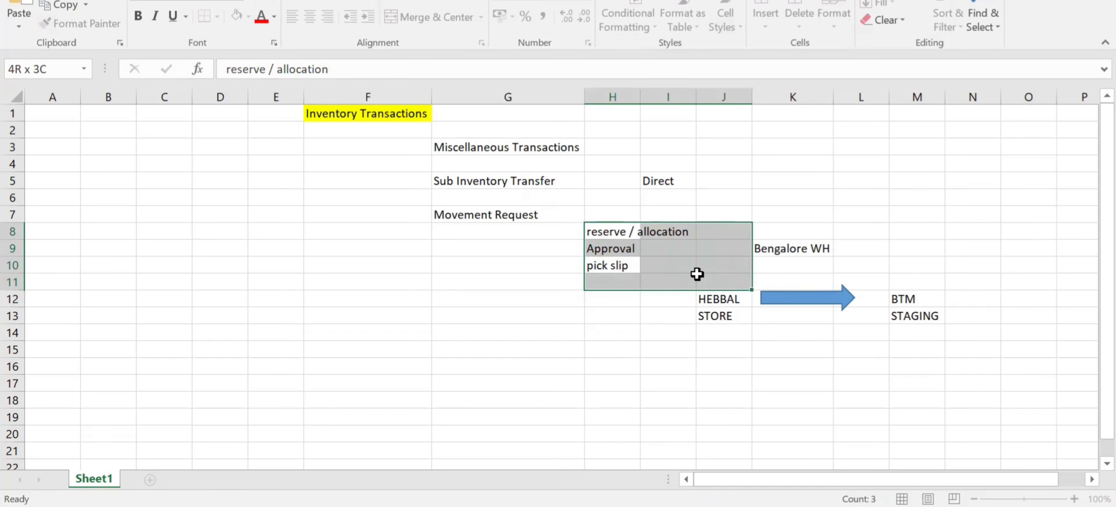
{"action": "double_click", "coordinate": [641, 91]}
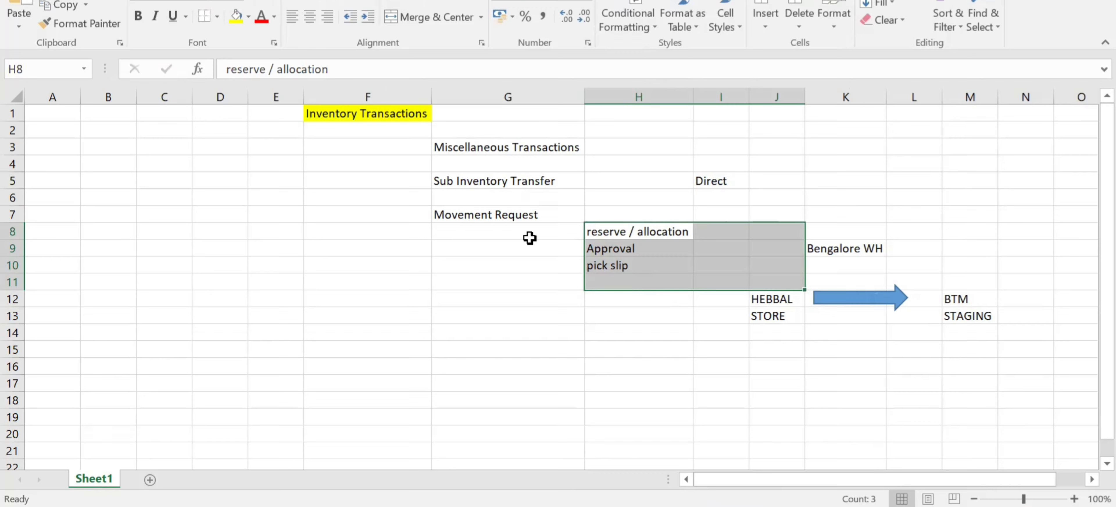
Step: Switch to Oracle Fusion, open the Movement Requests task of Inventory Management from the home page, and start a new movement request
{"action": "left_click", "coordinate": [474, 219]}
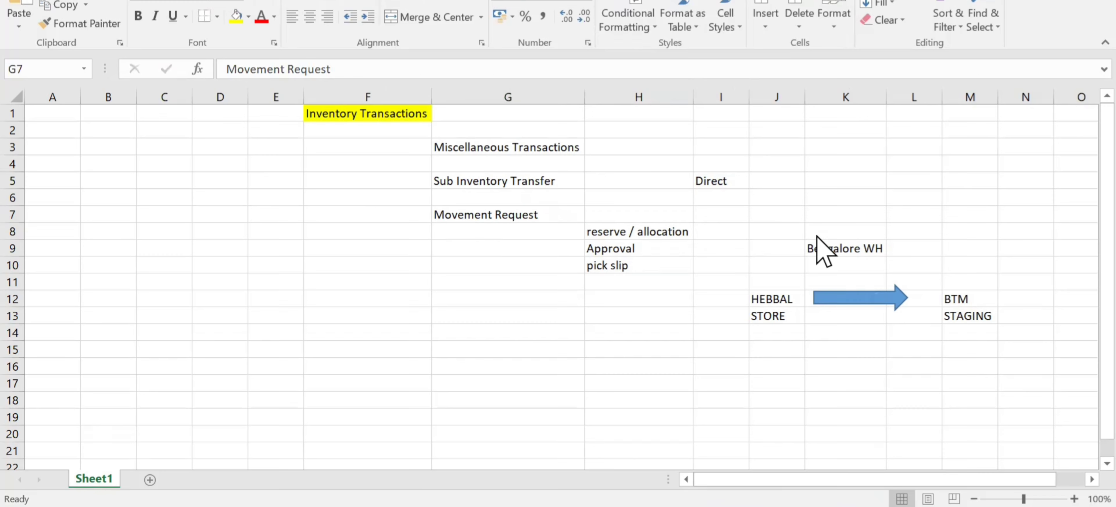
{"action": "key", "text": "alt+Tab"}
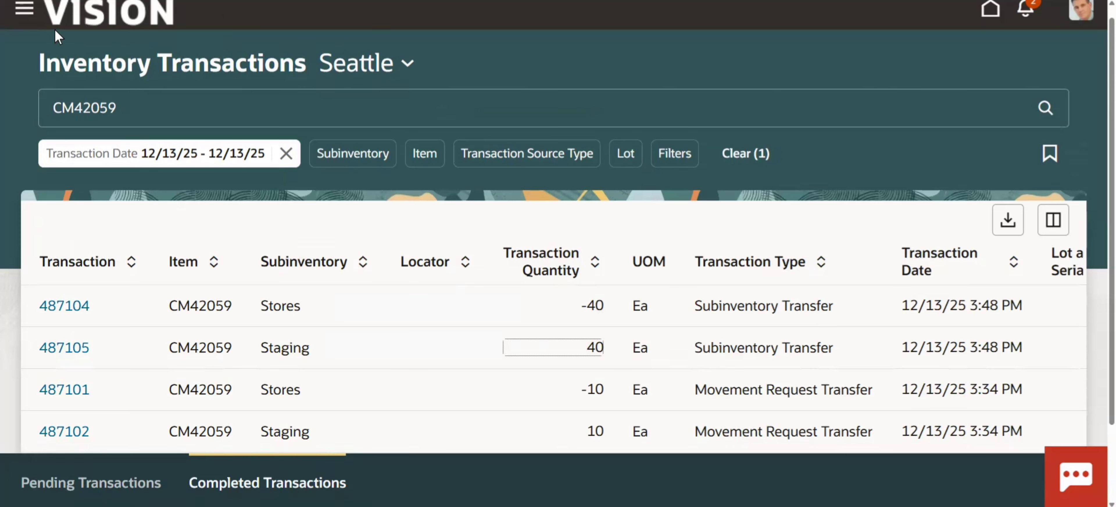
{"action": "left_click", "coordinate": [988, 13]}
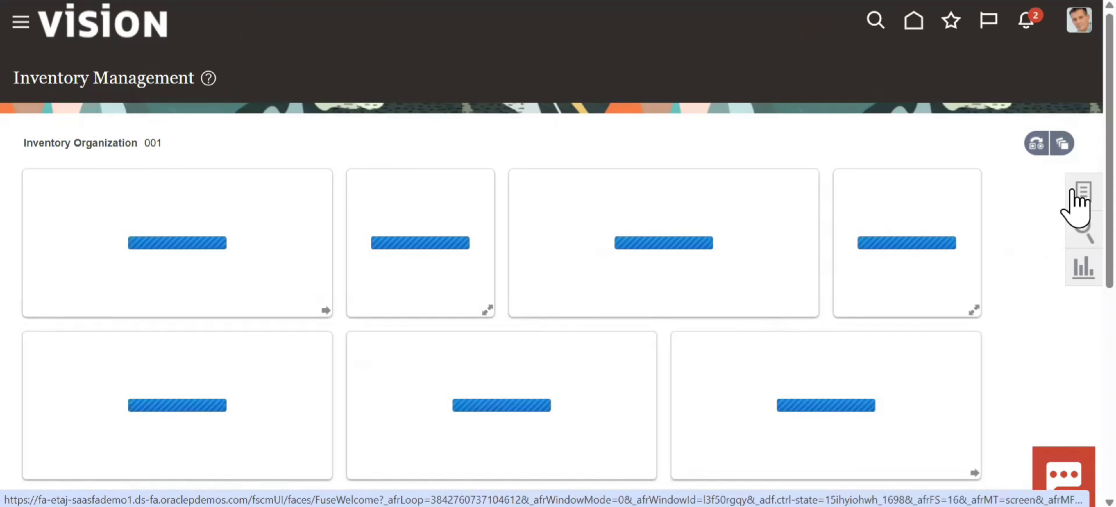
{"action": "left_click", "coordinate": [1072, 193]}
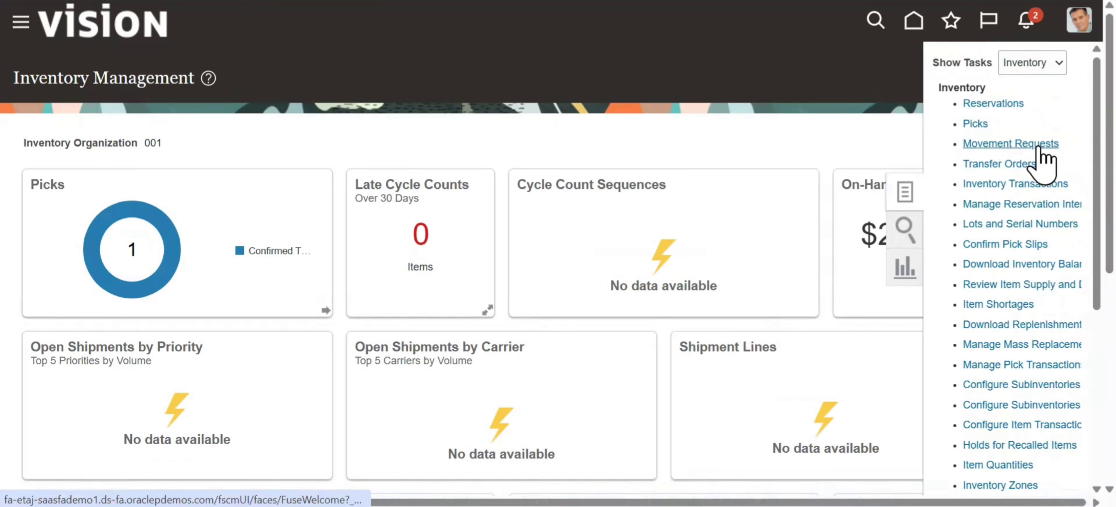
{"action": "left_click", "coordinate": [1039, 145]}
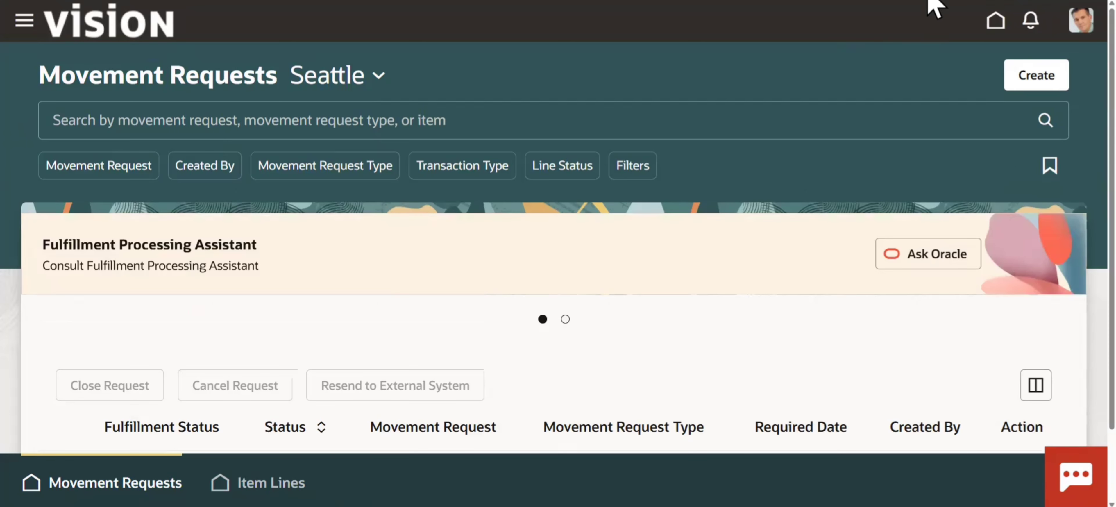
{"action": "left_click", "coordinate": [1037, 76]}
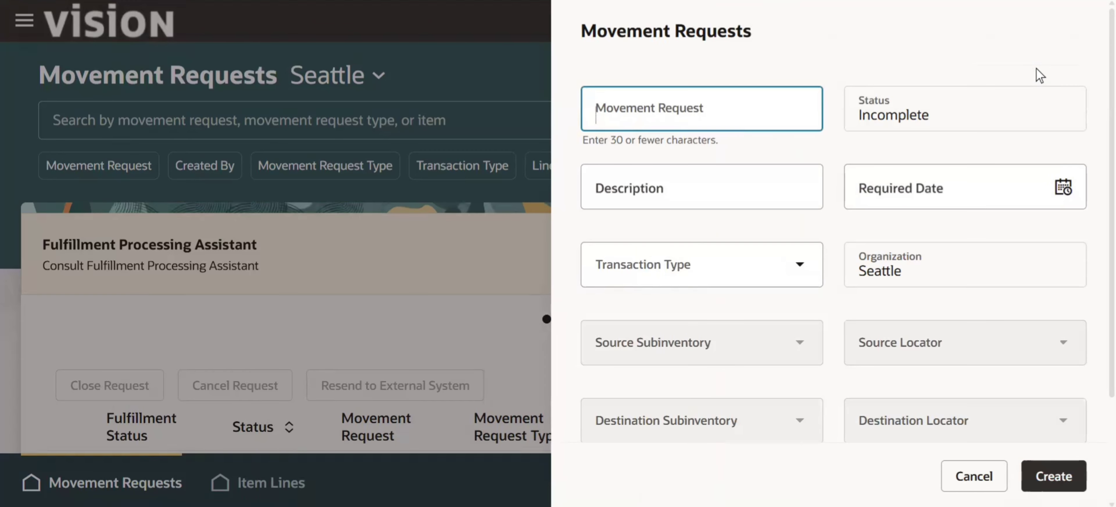
{"action": "type", "text": "CM42059"}
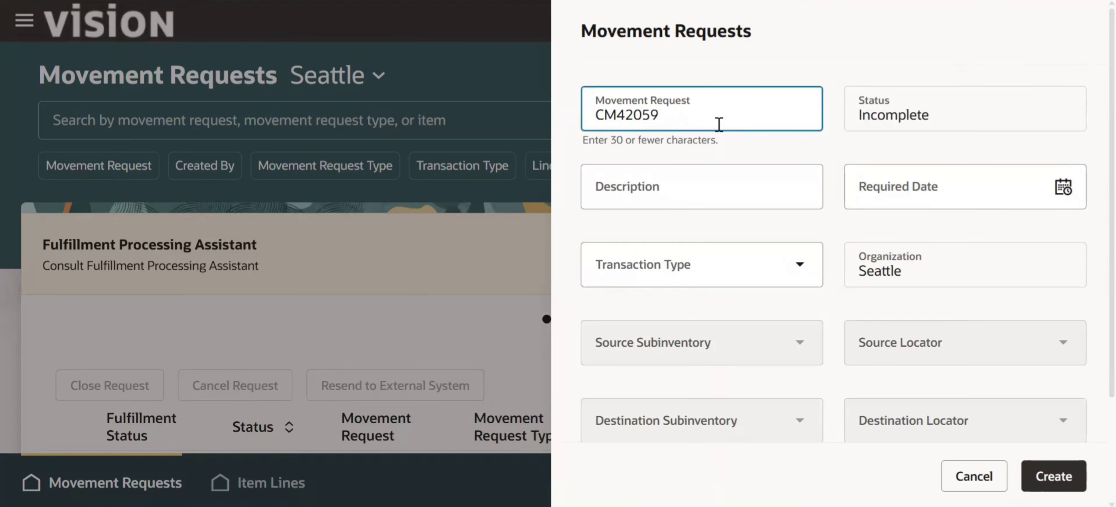
{"action": "key", "text": "BackSpace"}
{"action": "key", "text": "BackSpace"}
{"action": "key", "text": "BackSpace"}
{"action": "key", "text": "BackSpace"}
{"action": "key", "text": "BackSpace"}
{"action": "key", "text": "BackSpace"}
{"action": "key", "text": "BackSpace"}
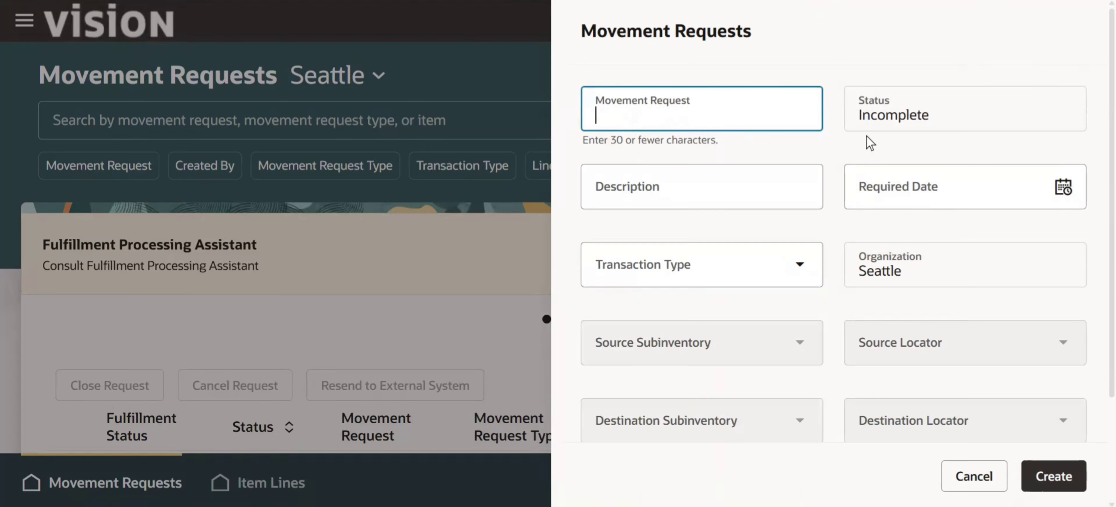
Step: Enter Dec132025 as both the name and the description of the new movement request
{"action": "type", "text": "Dec132025"}
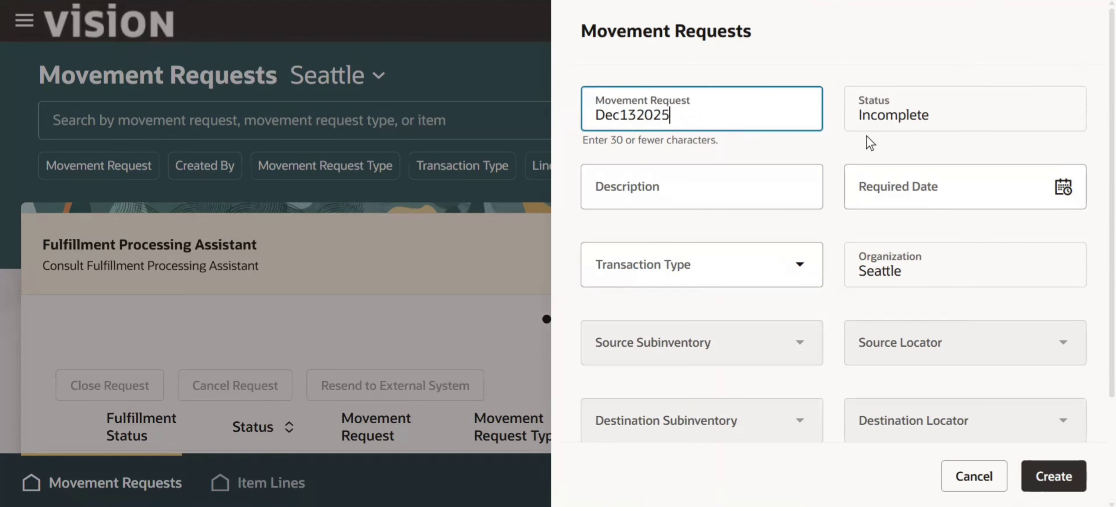
{"action": "left_click", "coordinate": [672, 193]}
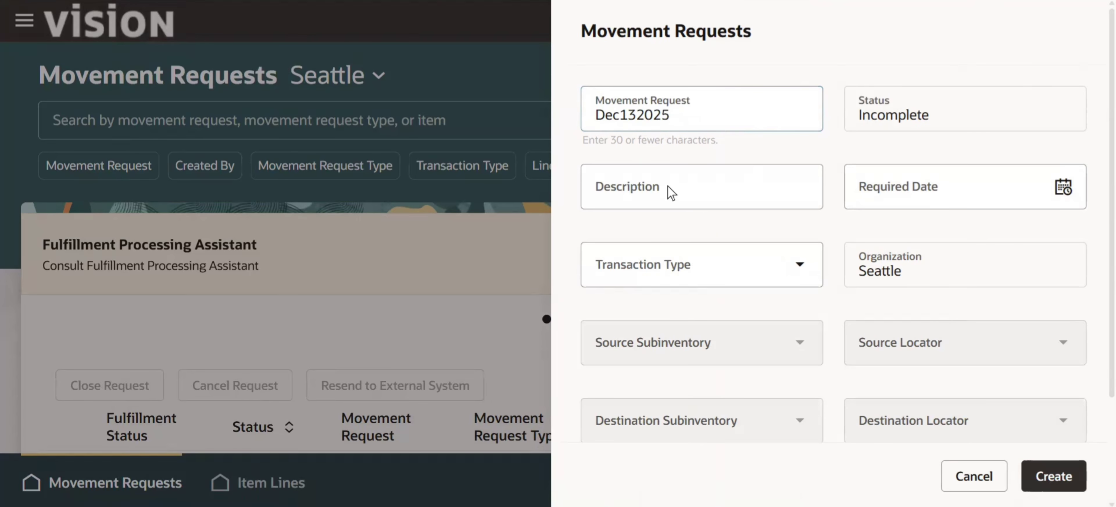
{"action": "left_click", "coordinate": [651, 195]}
{"action": "type", "text": "Dec"}
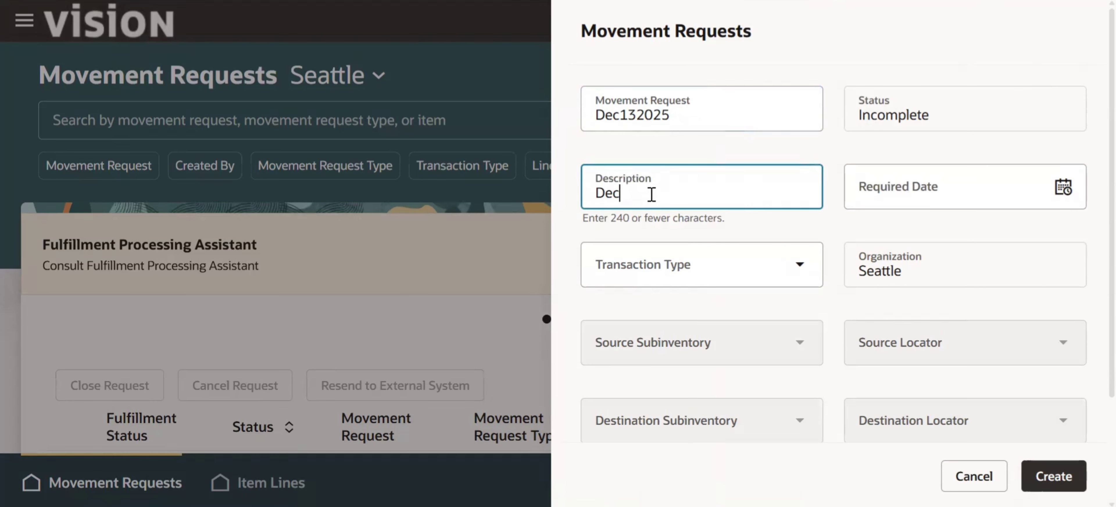
{"action": "type", "text": "132025"}
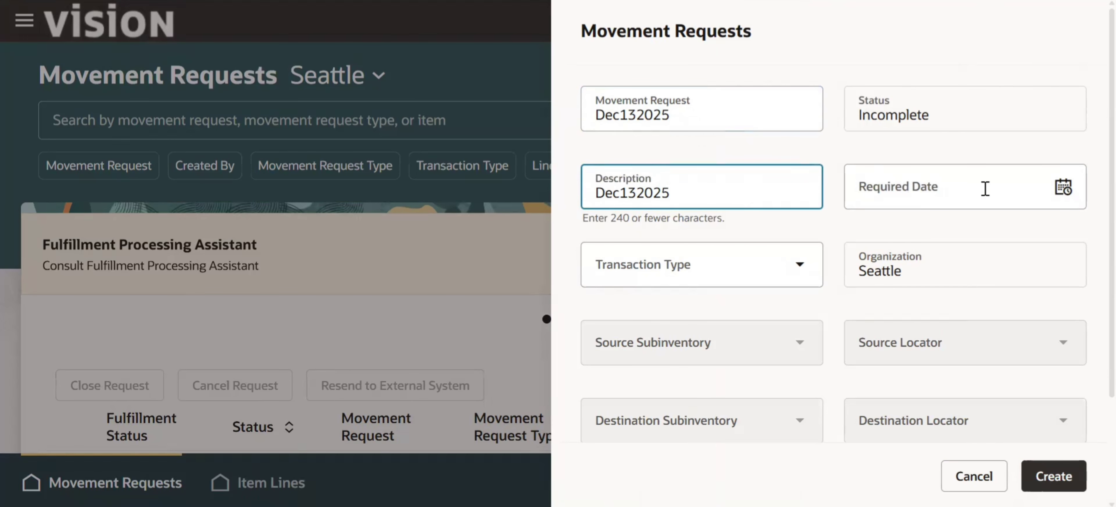
Step: Set the required date to 12/13/25 12:00 AM and the transaction type to Movement Request Transfer
{"action": "left_click", "coordinate": [1063, 189]}
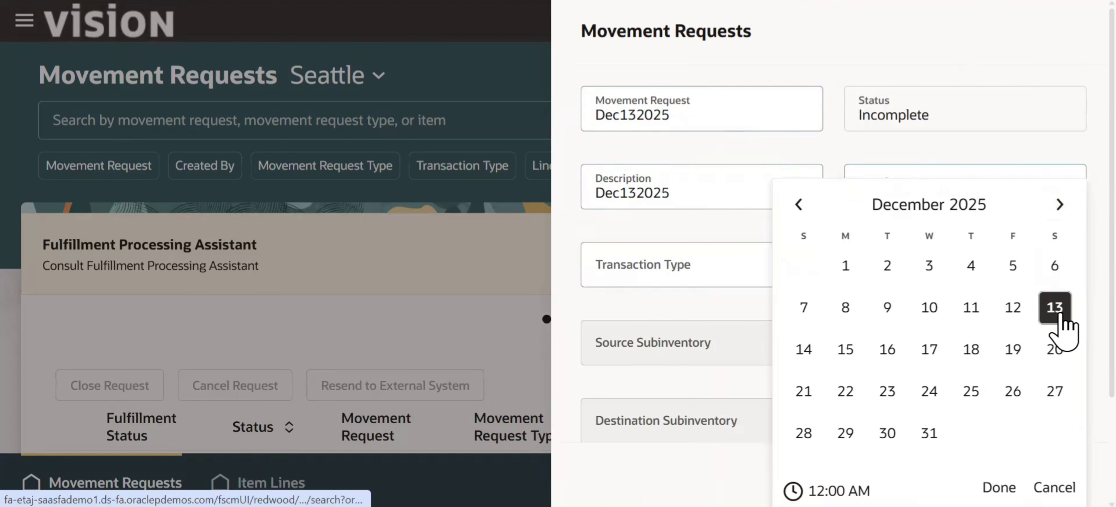
{"action": "left_click", "coordinate": [999, 487]}
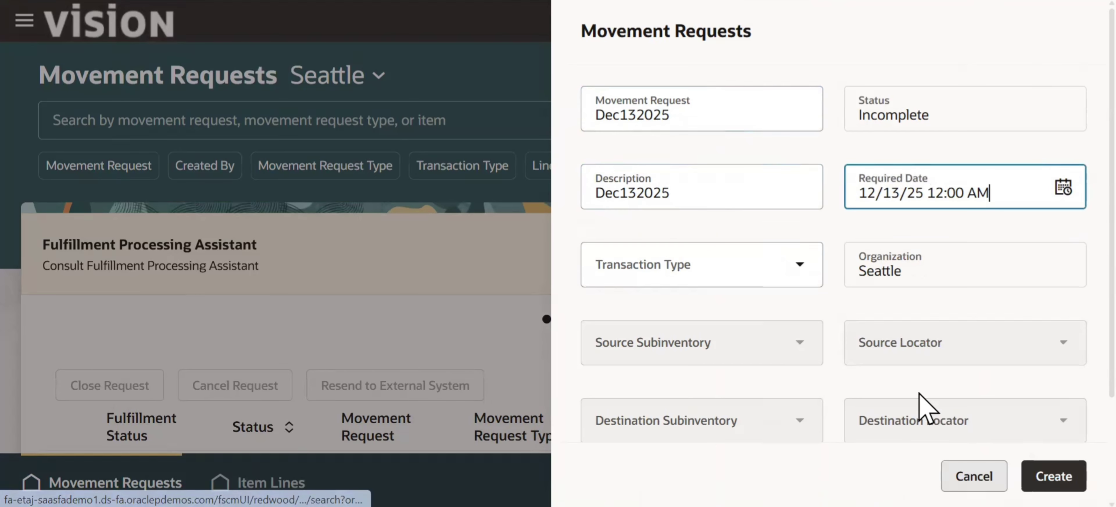
{"action": "left_click", "coordinate": [756, 266]}
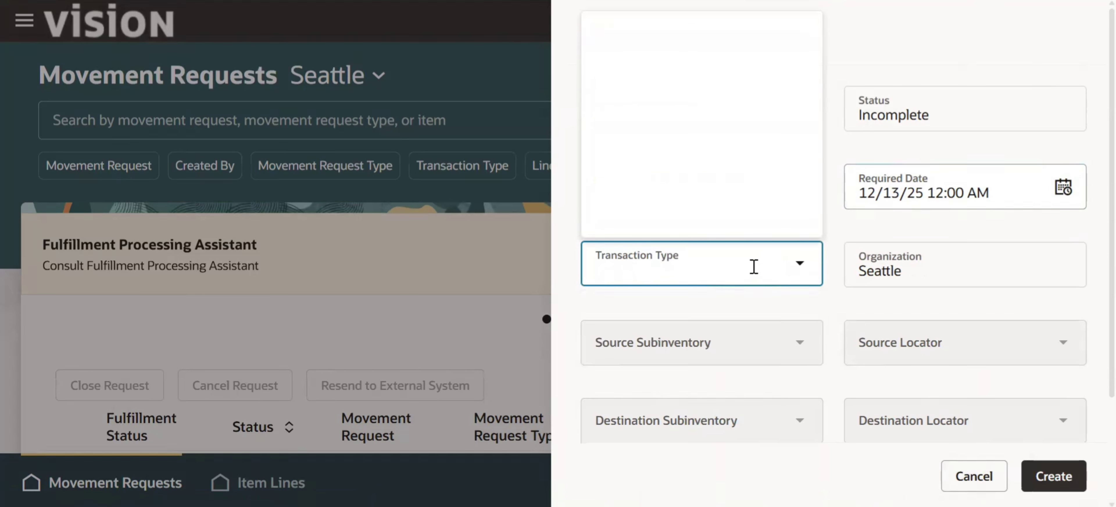
{"action": "left_click", "coordinate": [750, 358]}
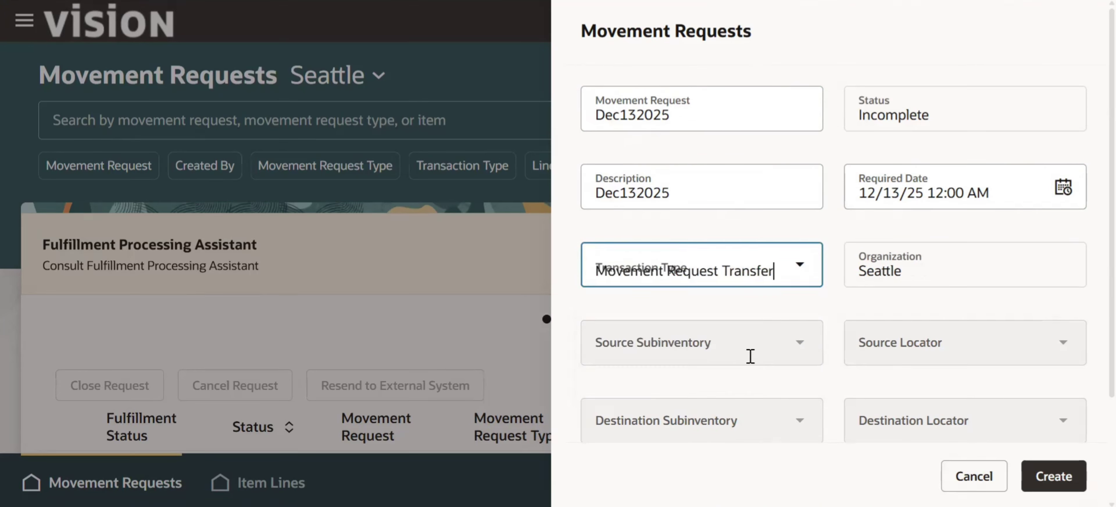
{"action": "scroll", "coordinate": [1066, 226], "scroll_direction": "down", "scroll_amount": 3}
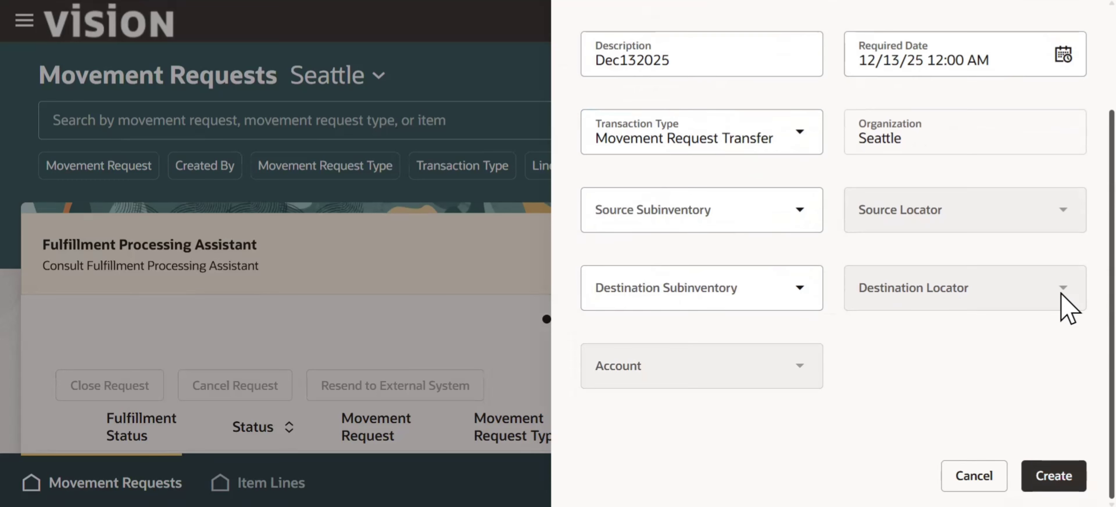
Step: Set the source subinventory to Stores and the destination subinventory to Completed, and create the movement request
{"action": "left_click", "coordinate": [799, 211]}
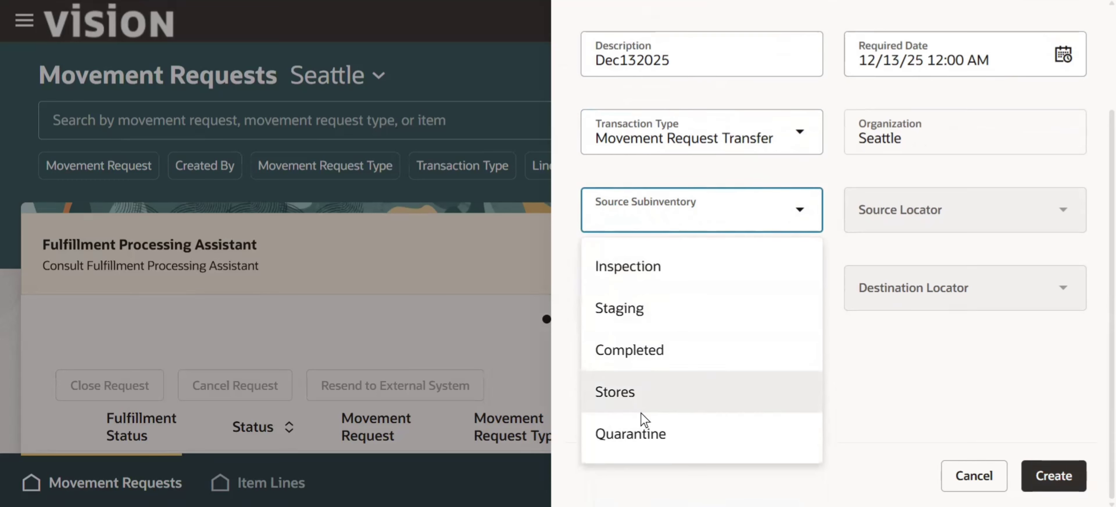
{"action": "left_click", "coordinate": [628, 392]}
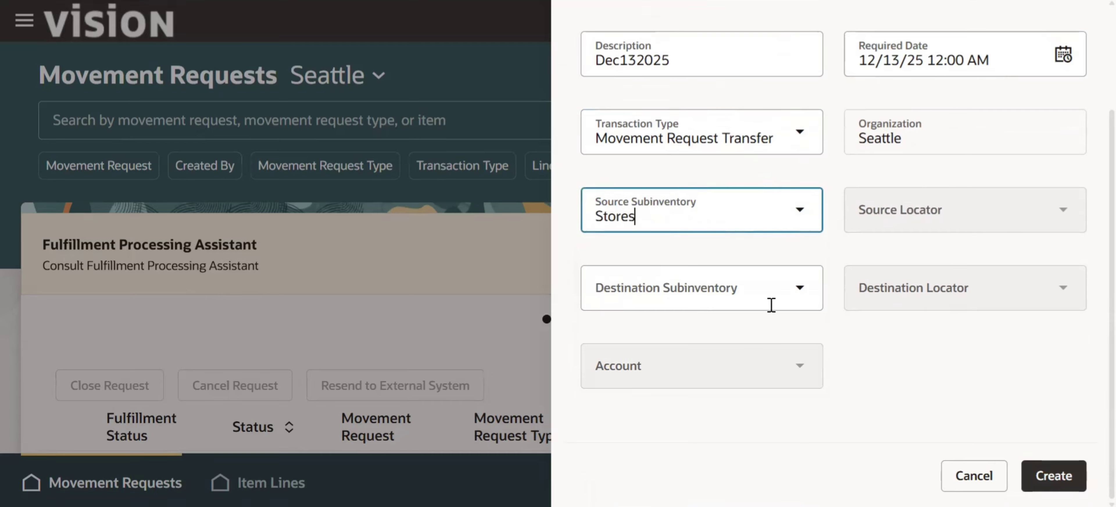
{"action": "left_click", "coordinate": [799, 289]}
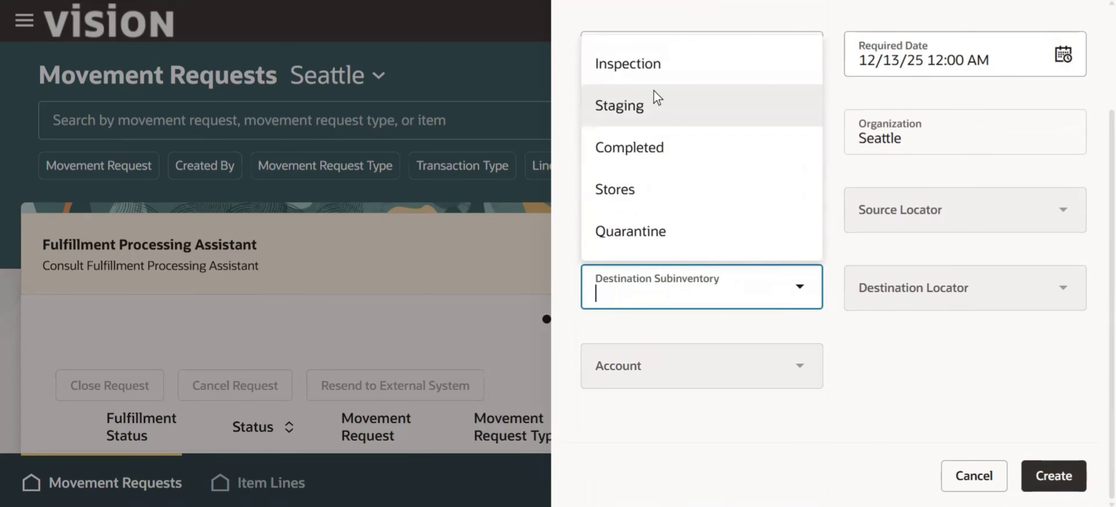
{"action": "left_click", "coordinate": [671, 148]}
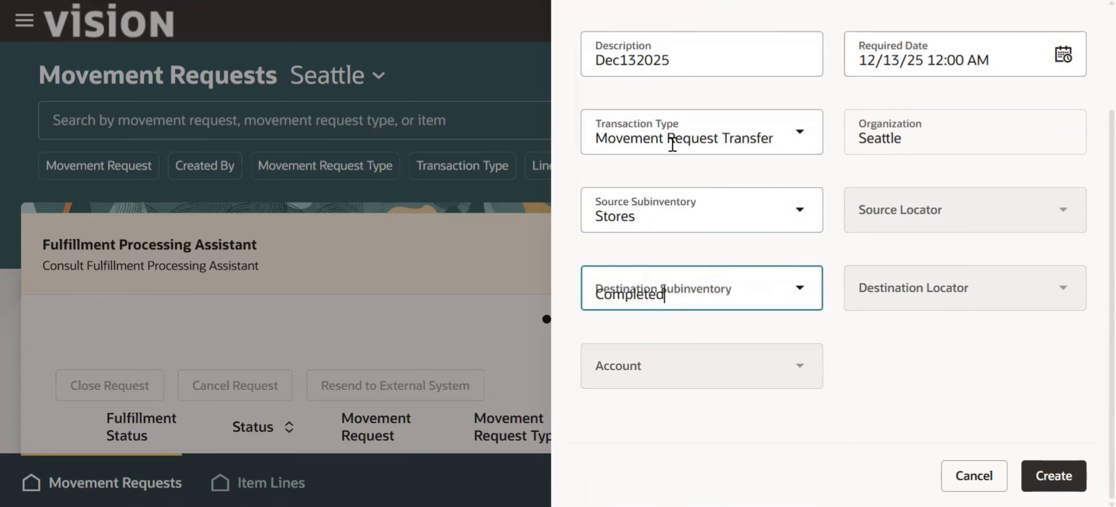
{"action": "left_click", "coordinate": [1060, 240]}
{"action": "left_click", "coordinate": [1049, 469]}
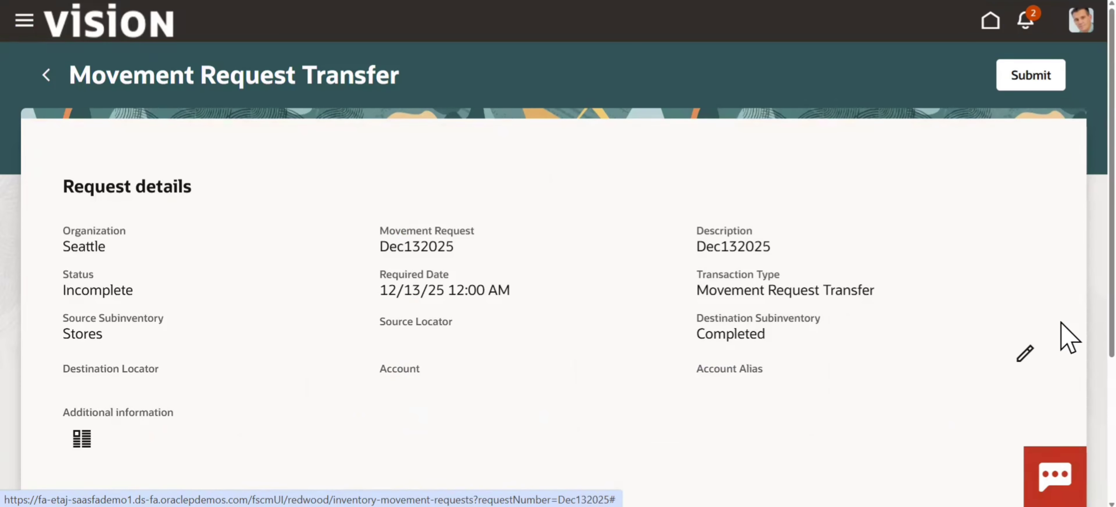
Step: Add a line to the movement request for item CM42059 with requested date 12/13/25 12:00 AM
{"action": "scroll", "coordinate": [1068, 356], "scroll_direction": "down", "scroll_amount": 5}
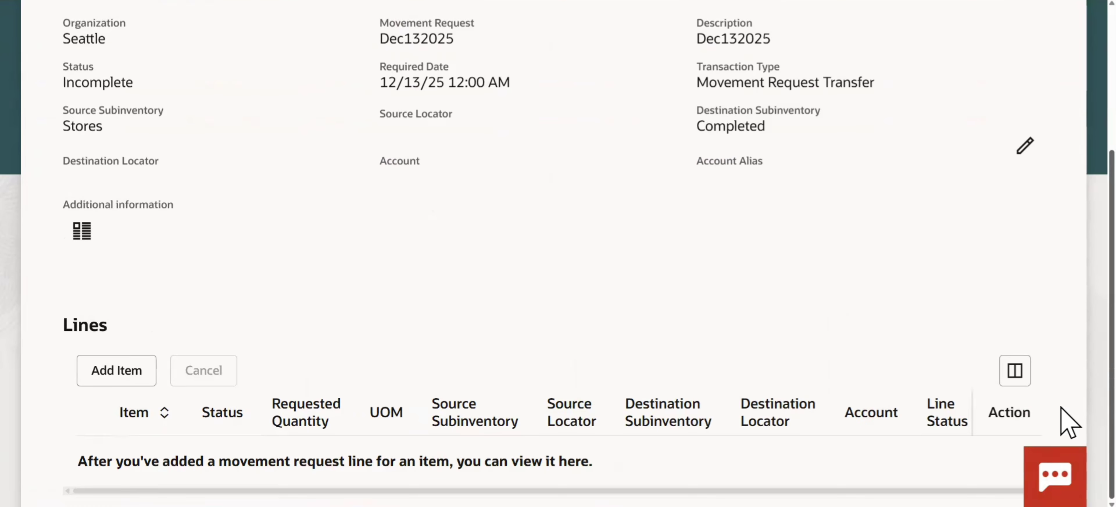
{"action": "left_click", "coordinate": [116, 370]}
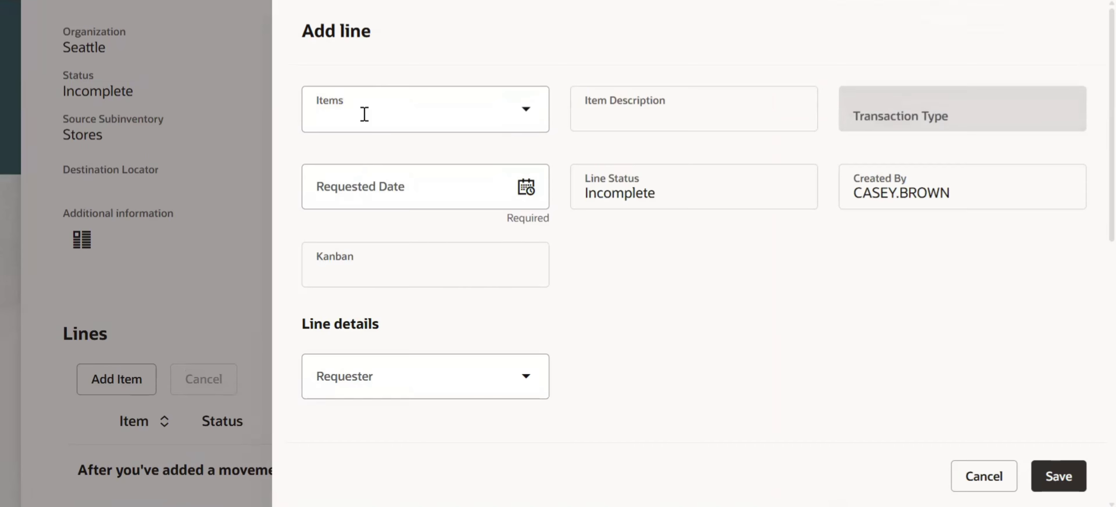
{"action": "left_click", "coordinate": [365, 115]}
{"action": "type", "text": "CM42059"}
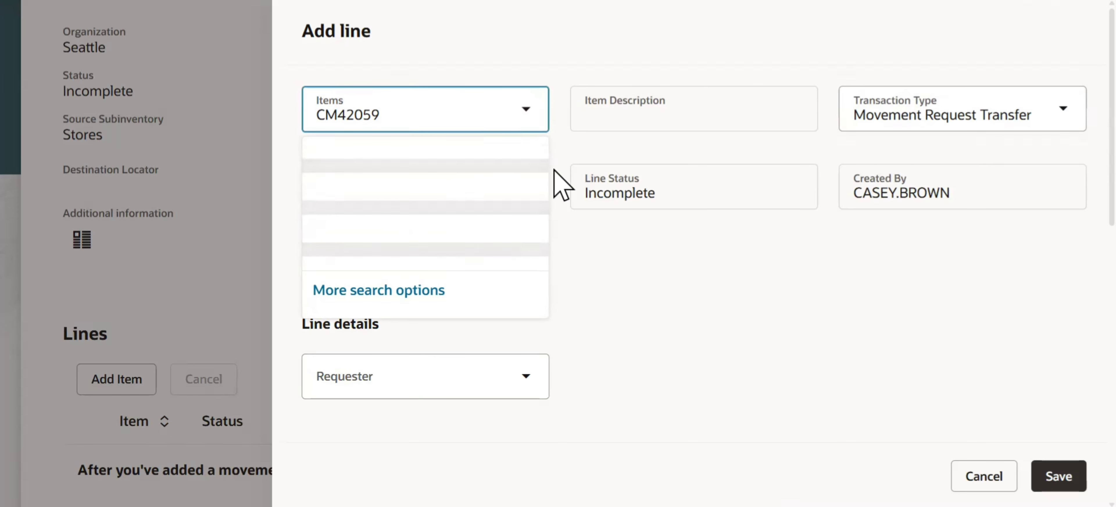
{"action": "left_click", "coordinate": [387, 166]}
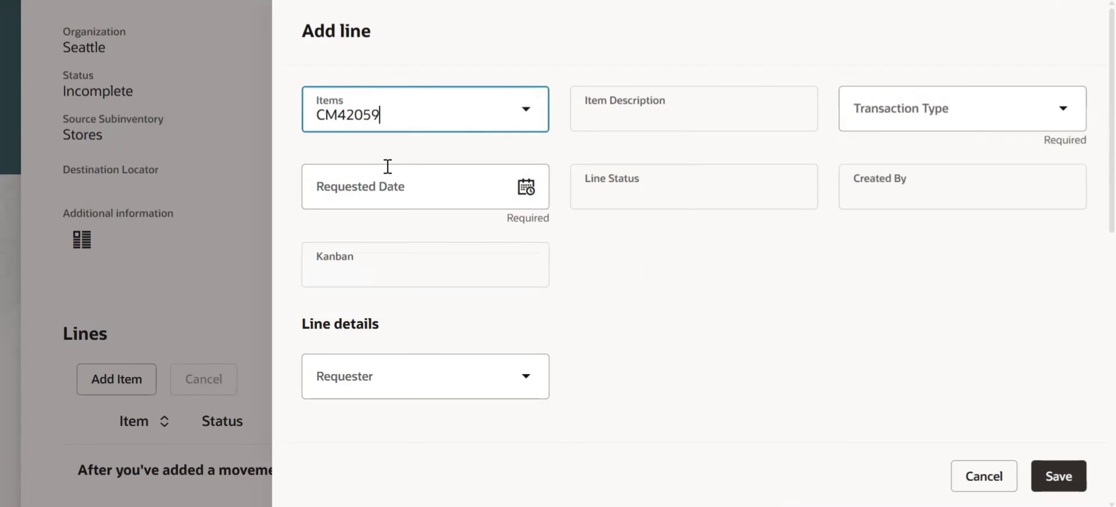
{"action": "left_click", "coordinate": [533, 197]}
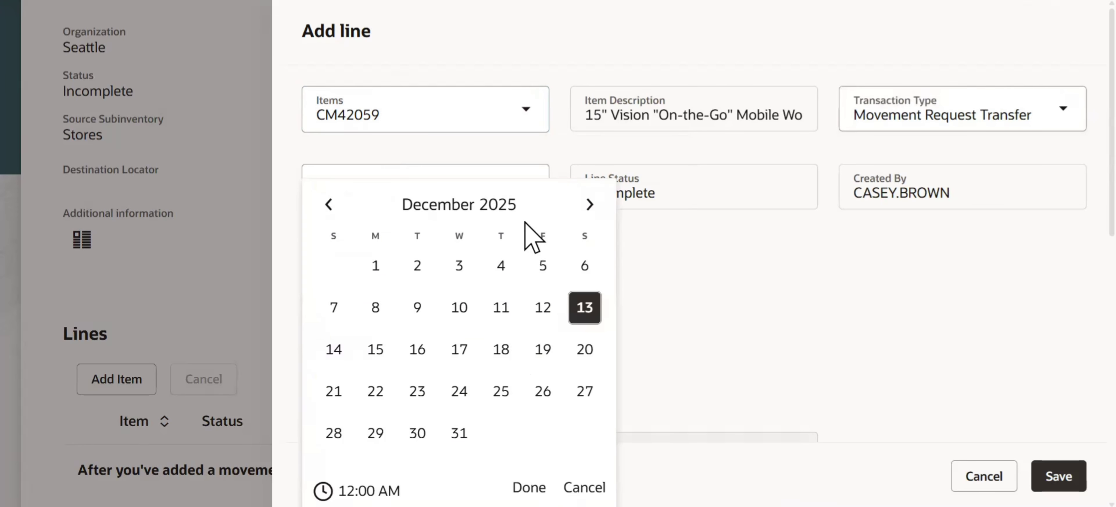
{"action": "left_click", "coordinate": [529, 489]}
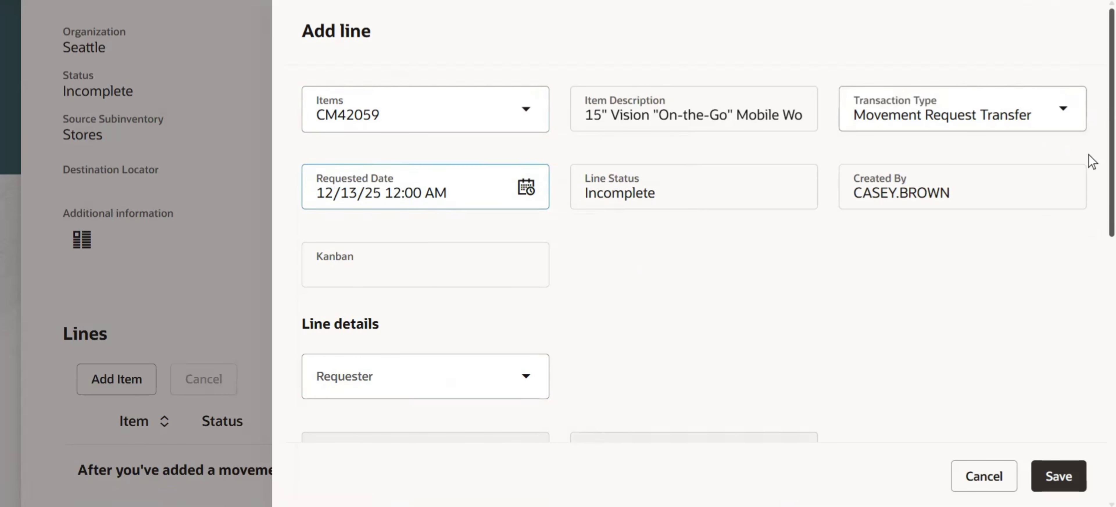
Step: Set the line's requested quantity to 90 Ea and save the line
{"action": "scroll", "coordinate": [1090, 252], "scroll_direction": "down", "scroll_amount": 6}
{"action": "scroll", "coordinate": [1092, 311], "scroll_direction": "down", "scroll_amount": 5}
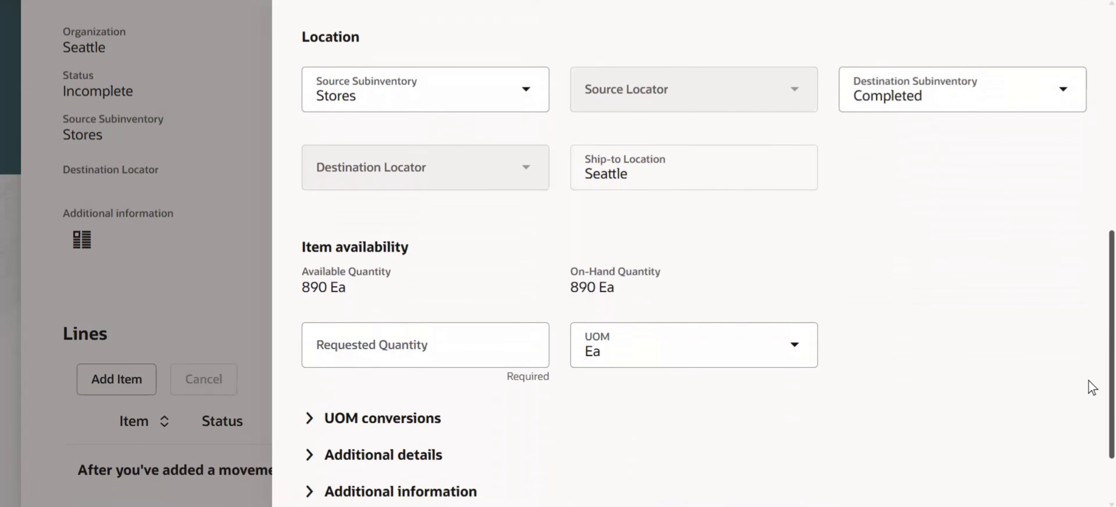
{"action": "left_click", "coordinate": [423, 267]}
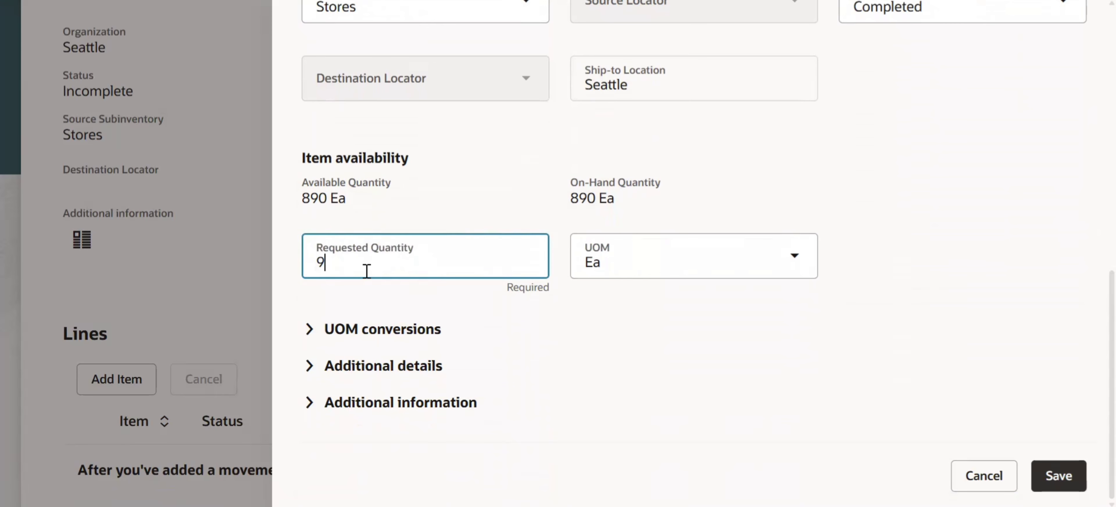
{"action": "key", "text": "Tab"}
{"action": "left_click", "coordinate": [967, 327]}
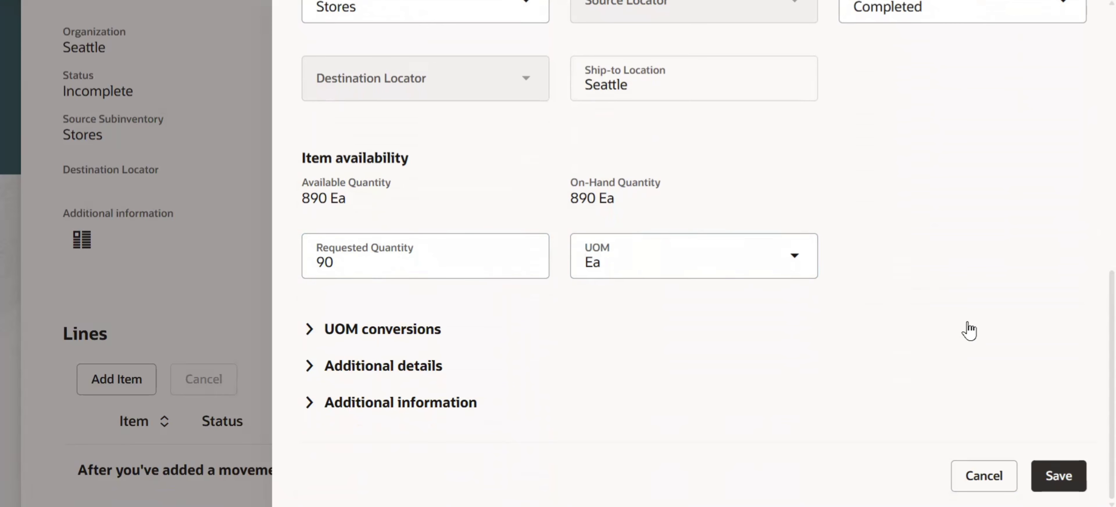
{"action": "scroll", "coordinate": [1066, 299], "scroll_direction": "down", "scroll_amount": 3}
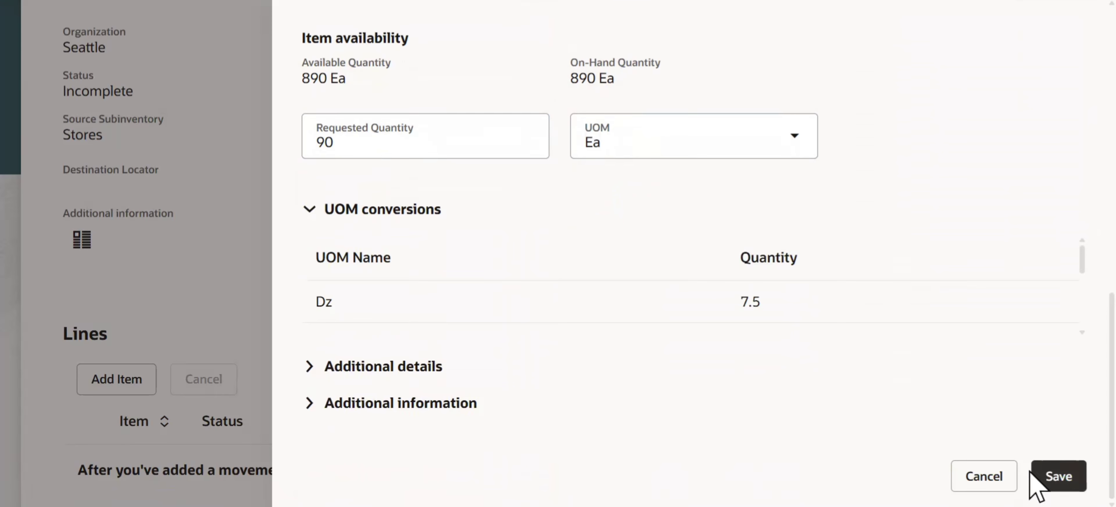
{"action": "left_click", "coordinate": [1067, 479]}
{"action": "left_click", "coordinate": [1066, 476]}
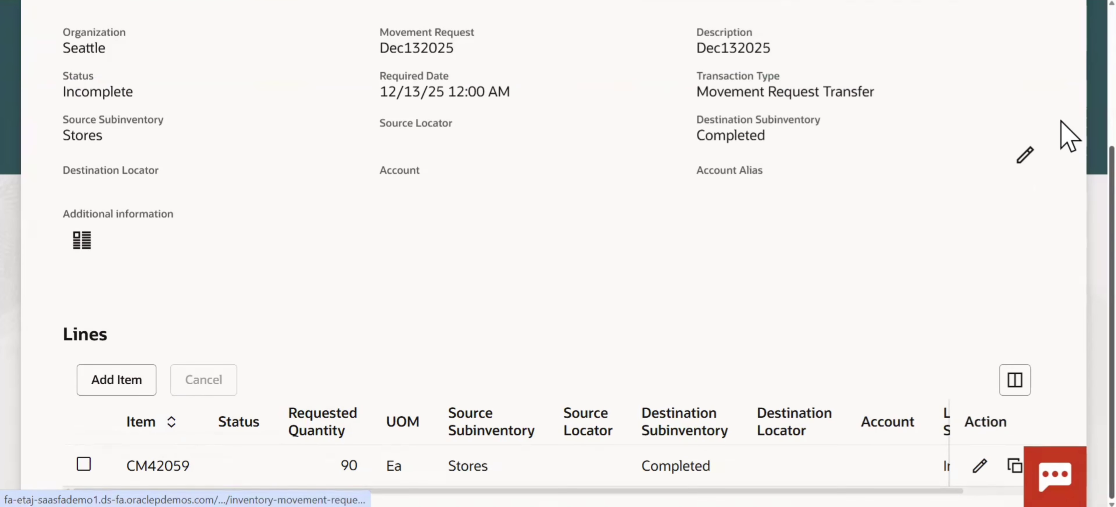
Step: Submit movement request Dec132025 and look through the Seattle movement requests list
{"action": "scroll", "coordinate": [1067, 126], "scroll_direction": "up", "scroll_amount": 5}
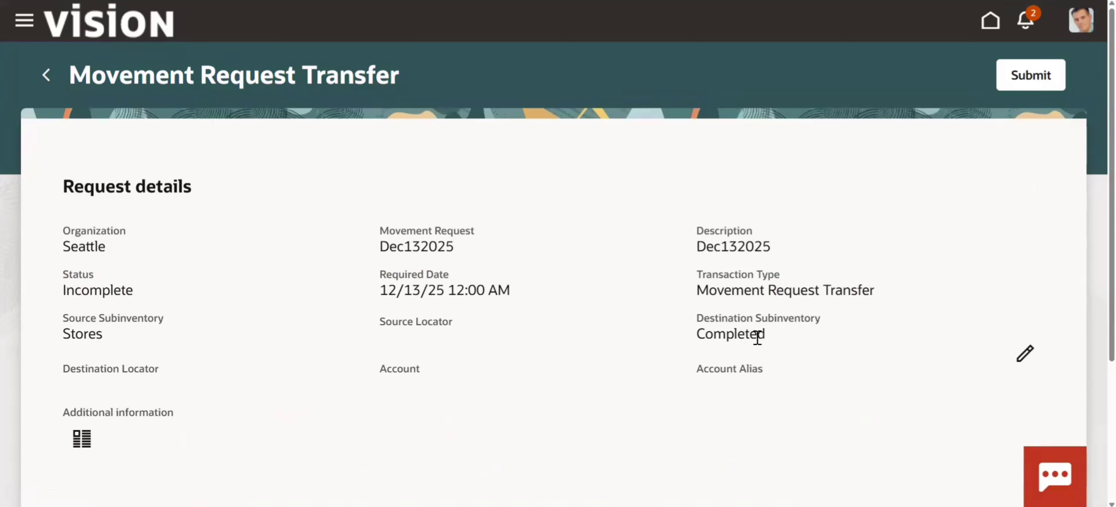
{"action": "left_click", "coordinate": [1022, 85]}
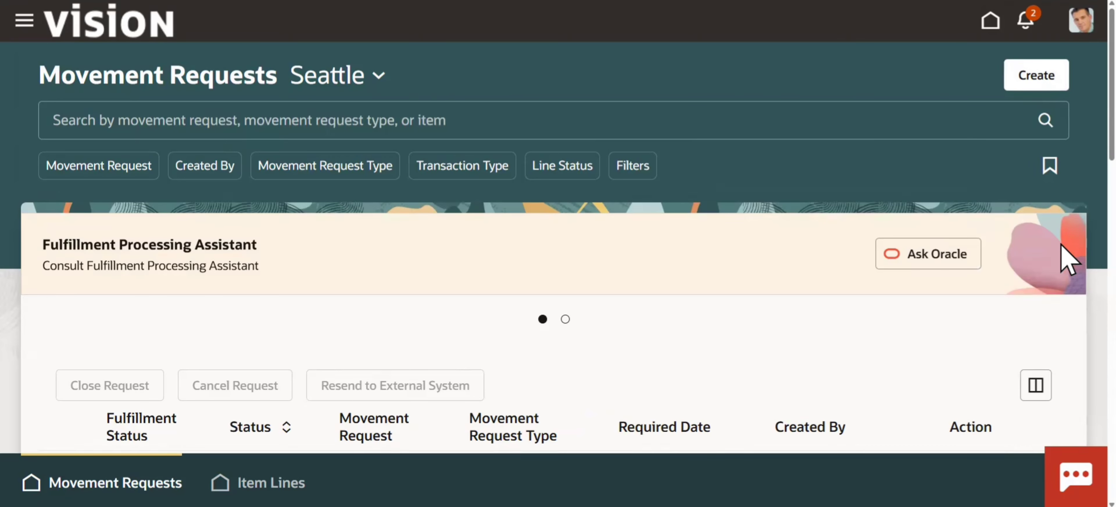
{"action": "scroll", "coordinate": [1067, 262], "scroll_direction": "down", "scroll_amount": 5}
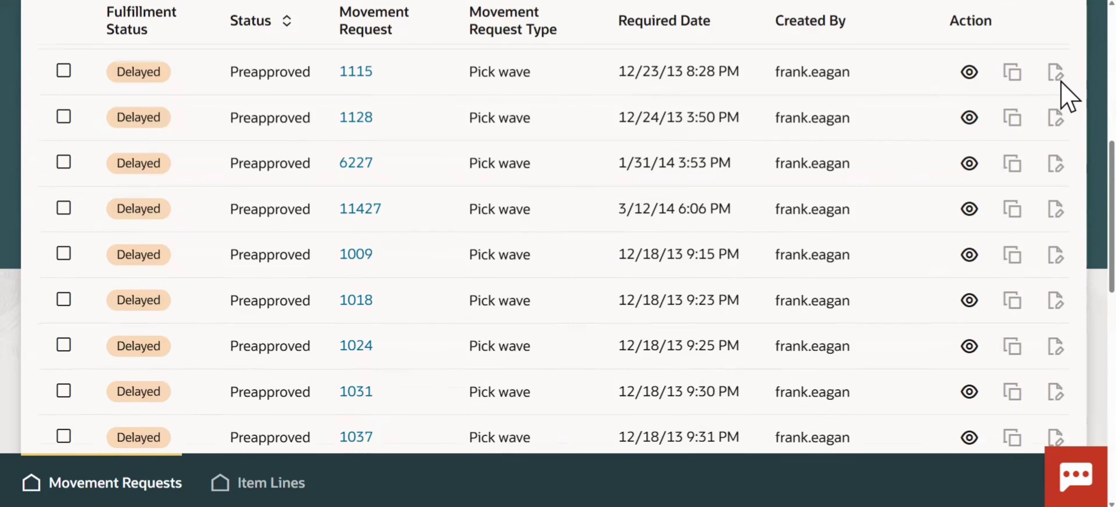
{"action": "scroll", "coordinate": [1065, 46], "scroll_direction": "up", "scroll_amount": 5}
{"action": "scroll", "coordinate": [1065, 86], "scroll_direction": "down", "scroll_amount": 4}
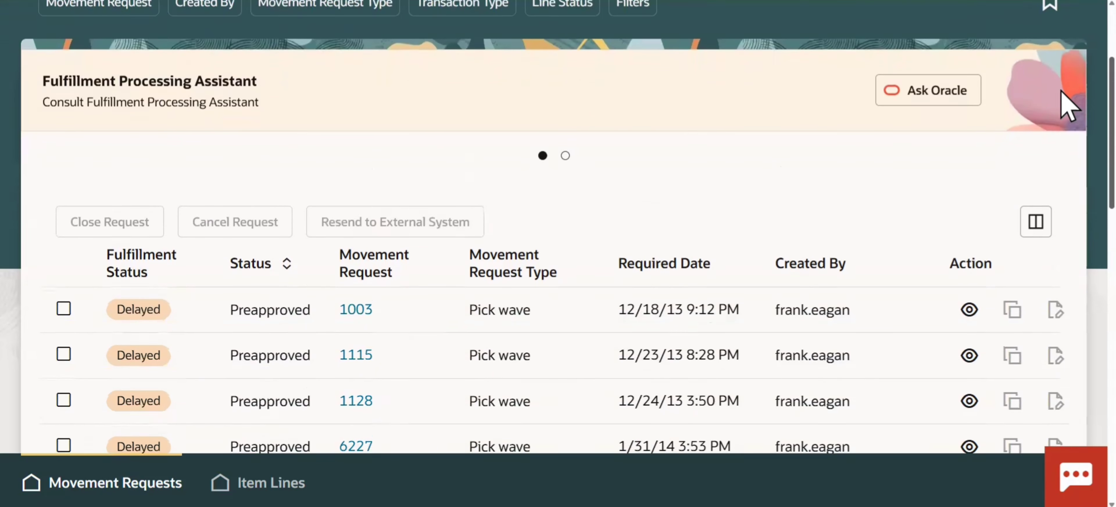
{"action": "scroll", "coordinate": [1066, 164], "scroll_direction": "down", "scroll_amount": 5}
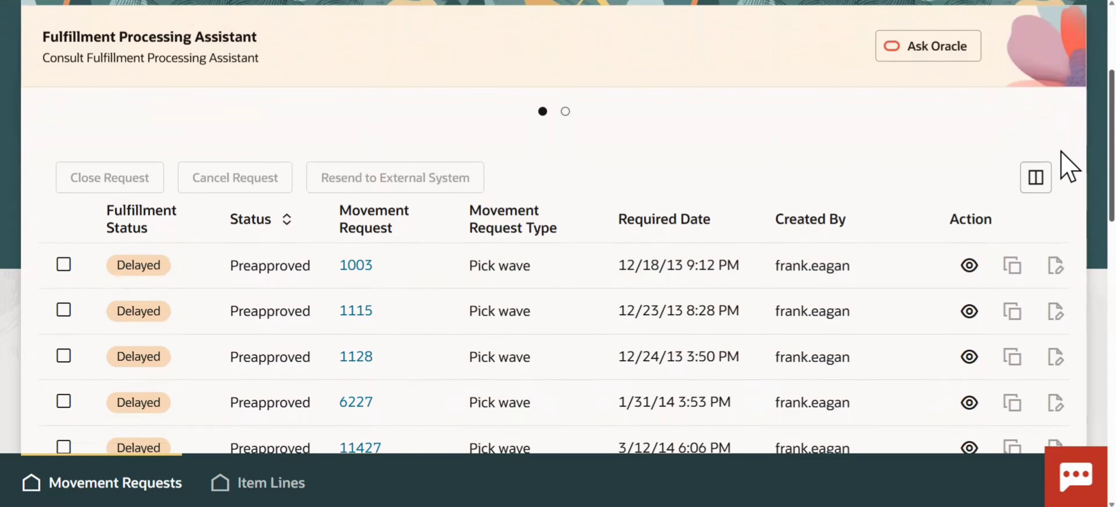
{"action": "scroll", "coordinate": [1067, 43], "scroll_direction": "up", "scroll_amount": 9}
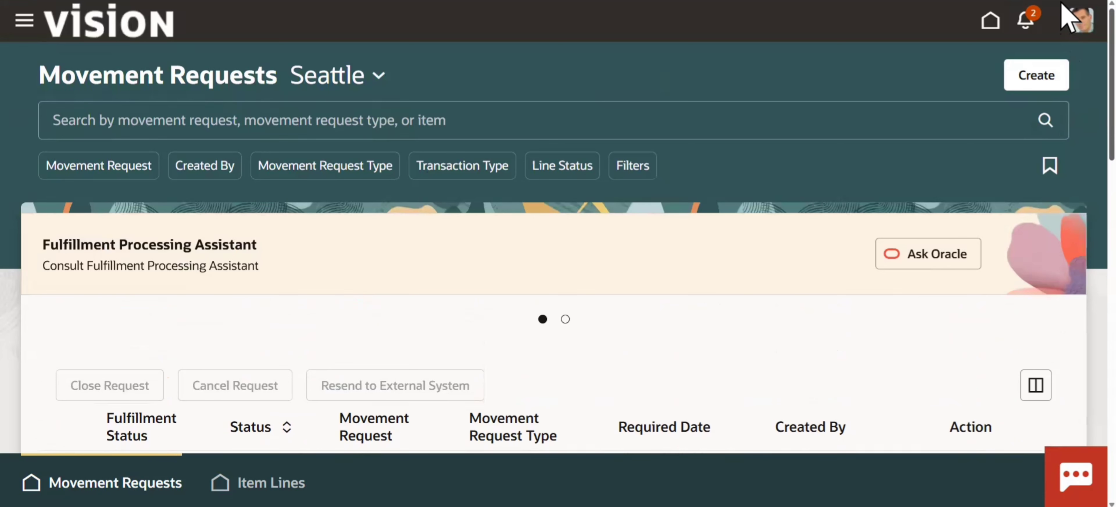
Step: Search the movement requests for DEC132025 and check the status of the matching request
{"action": "left_click", "coordinate": [203, 123]}
{"action": "type", "text": "DEC132025"}
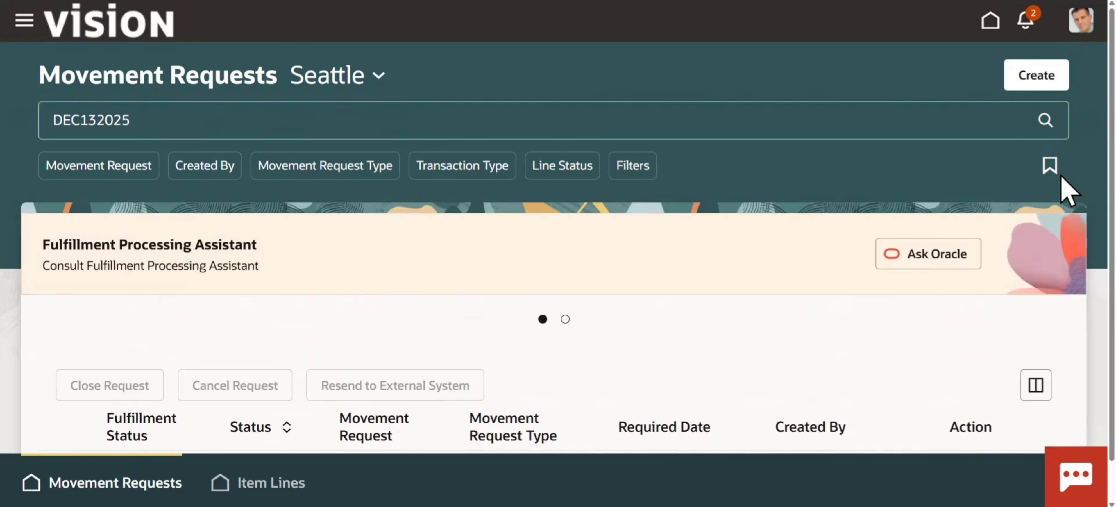
{"action": "scroll", "coordinate": [1061, 219], "scroll_direction": "down", "scroll_amount": 1}
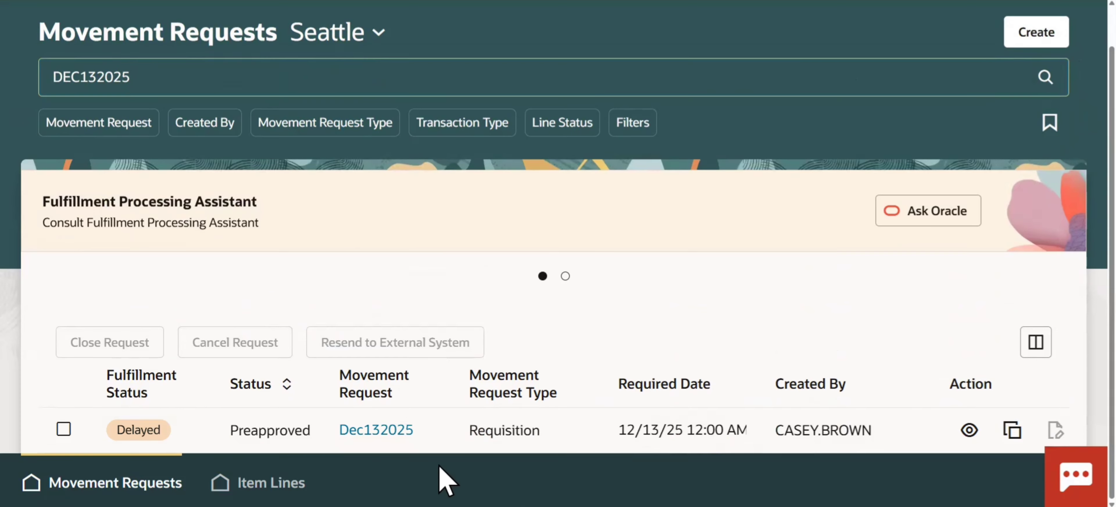
{"action": "double_click", "coordinate": [258, 431]}
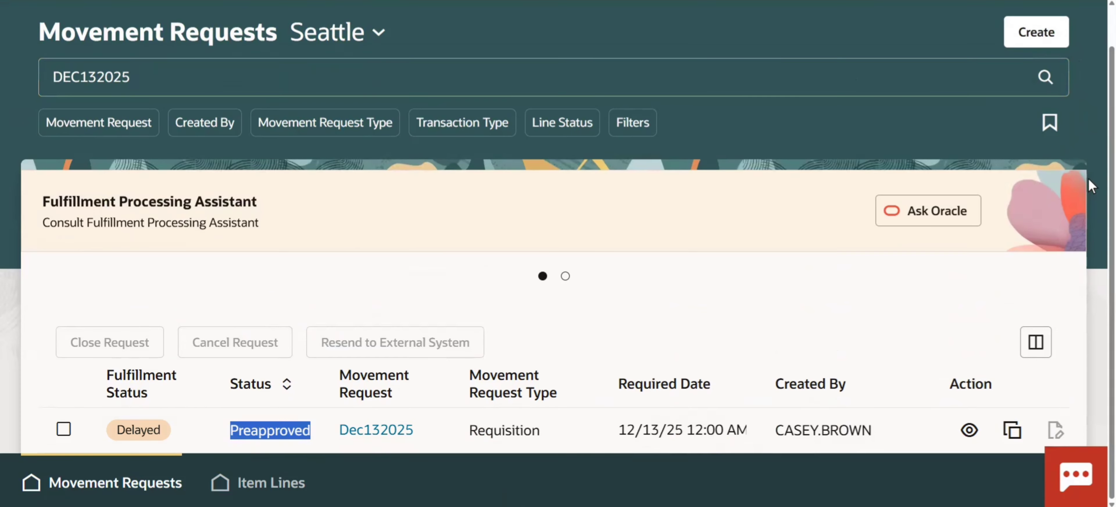
{"action": "scroll", "coordinate": [1089, 26], "scroll_direction": "up", "scroll_amount": 1}
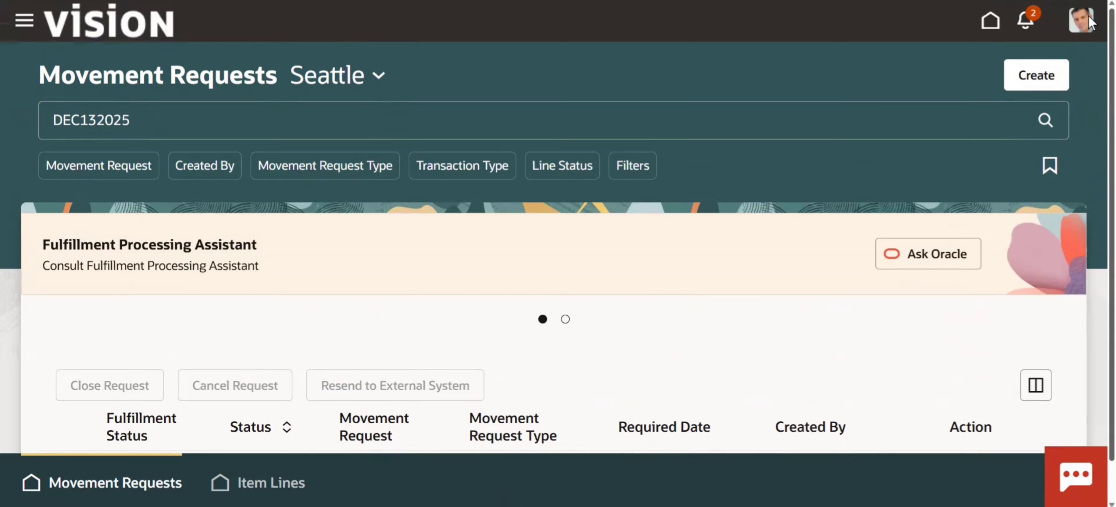
Step: Return to the home page, open Inventory Management (Classic), and open its Picks task
{"action": "left_click", "coordinate": [988, 19]}
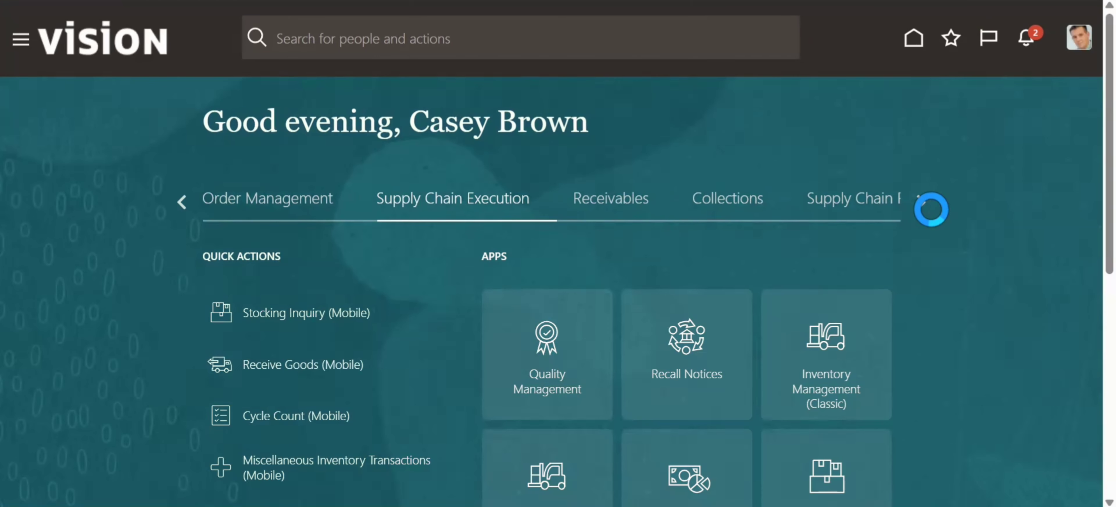
{"action": "left_click", "coordinate": [833, 342]}
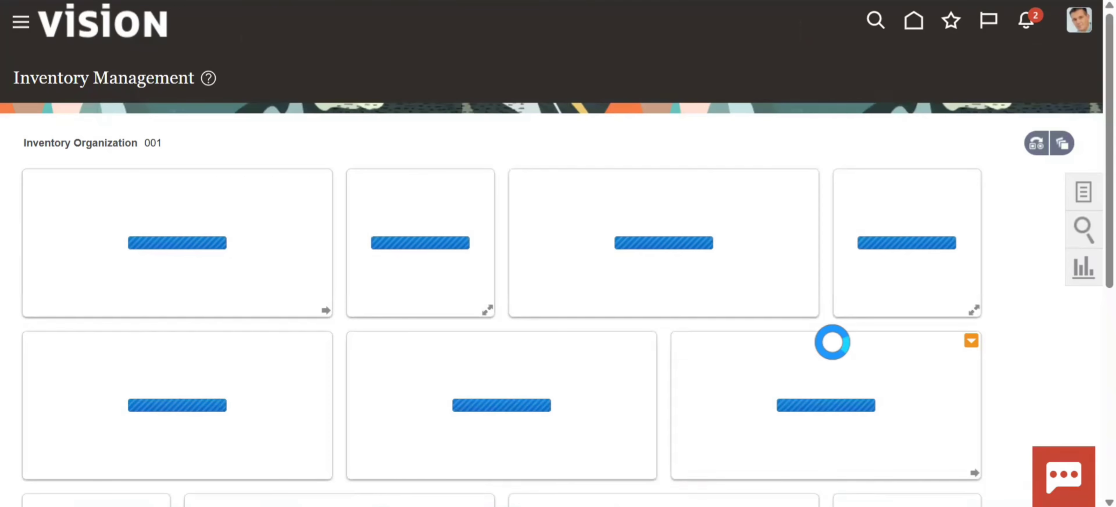
{"action": "left_click", "coordinate": [1073, 186]}
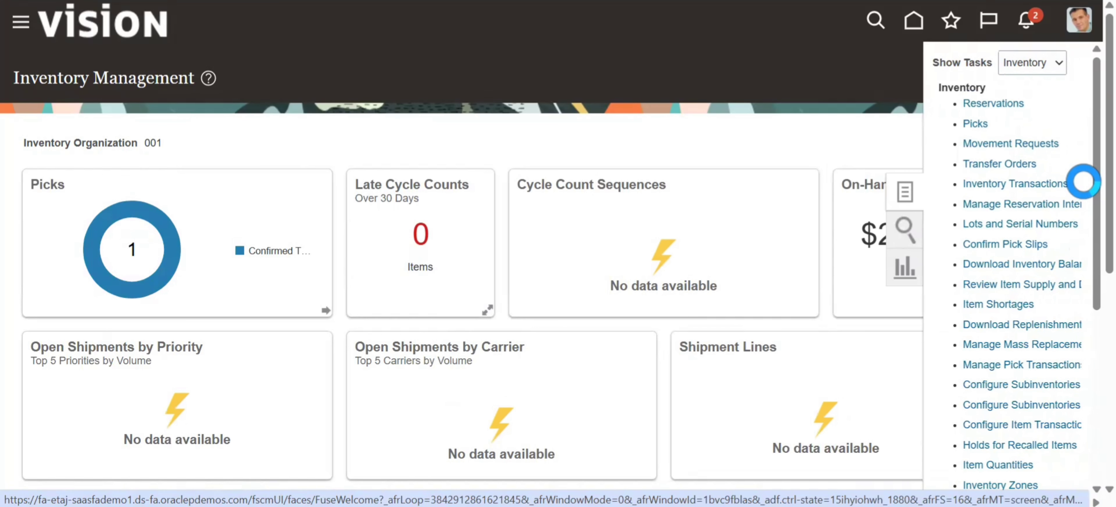
{"action": "left_click", "coordinate": [975, 124]}
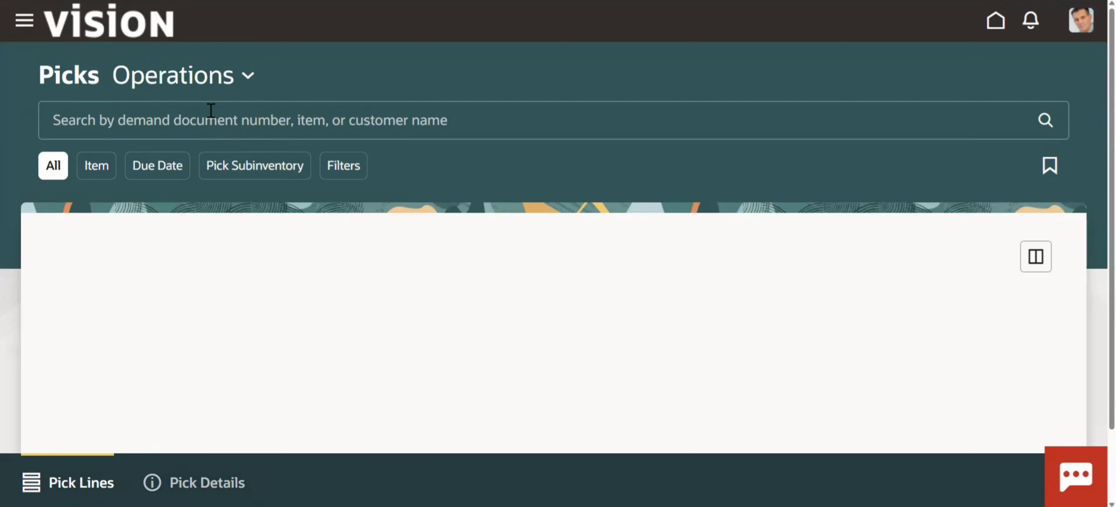
Step: Change the inventory organization of the Picks page from Operations to Seattle
{"action": "left_click", "coordinate": [238, 81]}
{"action": "type", "text": "SE"}
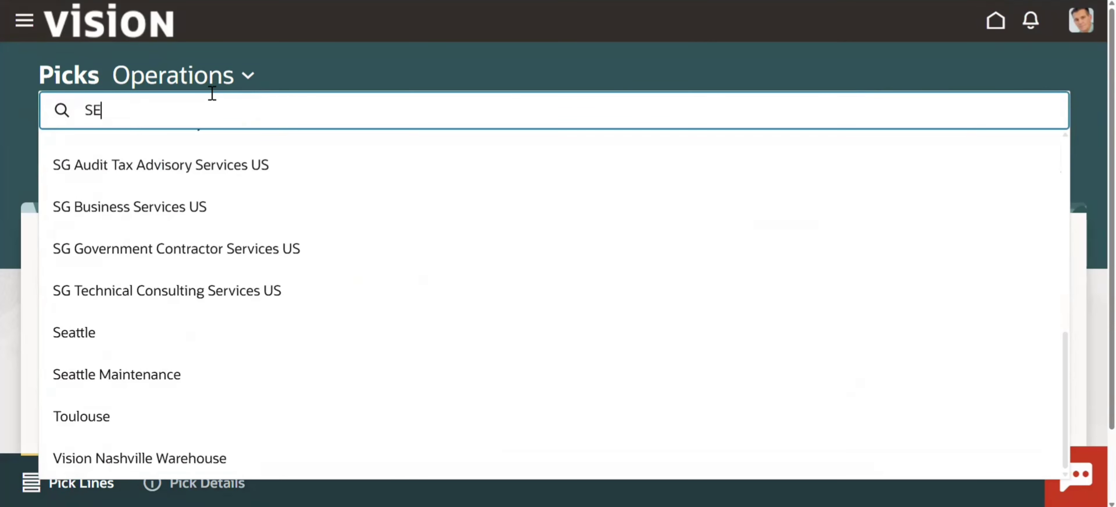
{"action": "type", "text": "A"}
{"action": "left_click", "coordinate": [169, 149]}
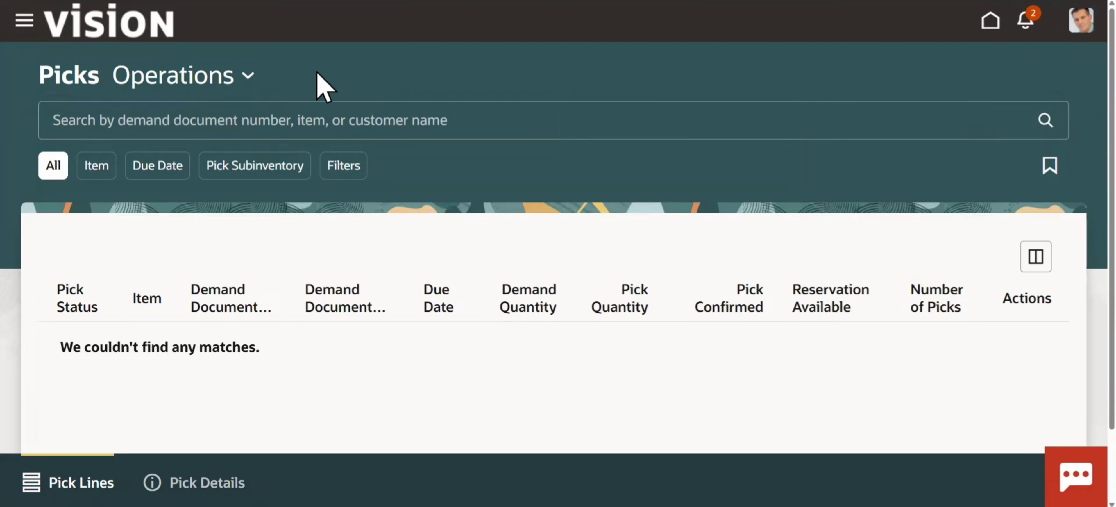
{"action": "left_click", "coordinate": [249, 79]}
{"action": "left_click", "coordinate": [125, 156]}
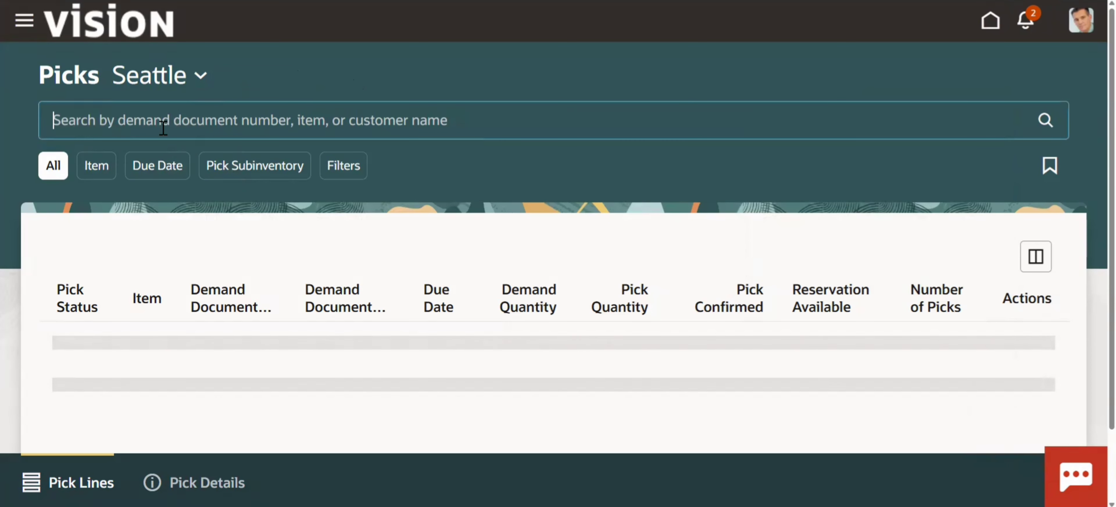
Step: Search the Seattle picks for demand document Dec132025, matching the capitalization of the request number
{"action": "type", "text": "DEC132025"}
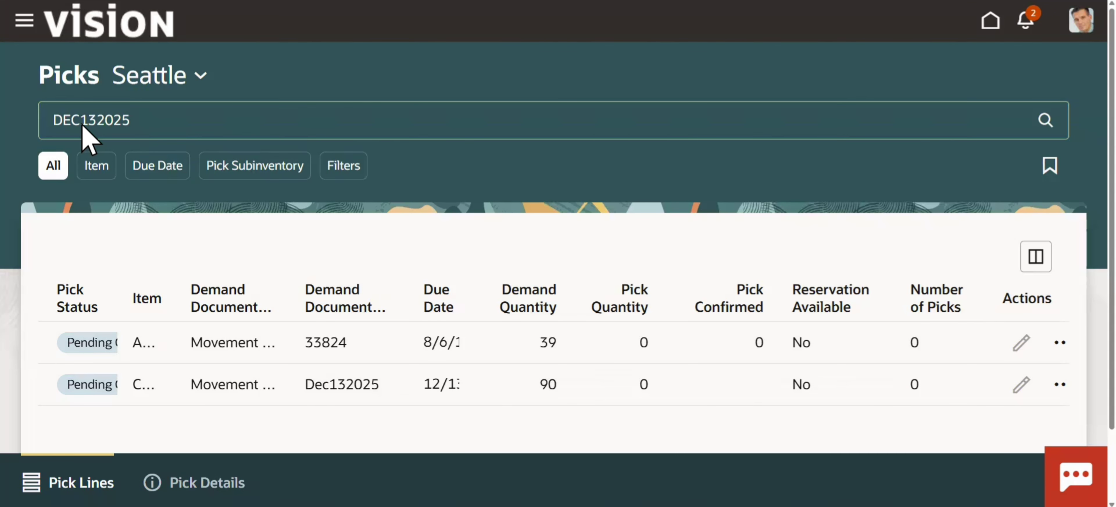
{"action": "key", "text": "BackSpace"}
{"action": "key", "text": "BackSpace"}
{"action": "type", "text": "ec"}
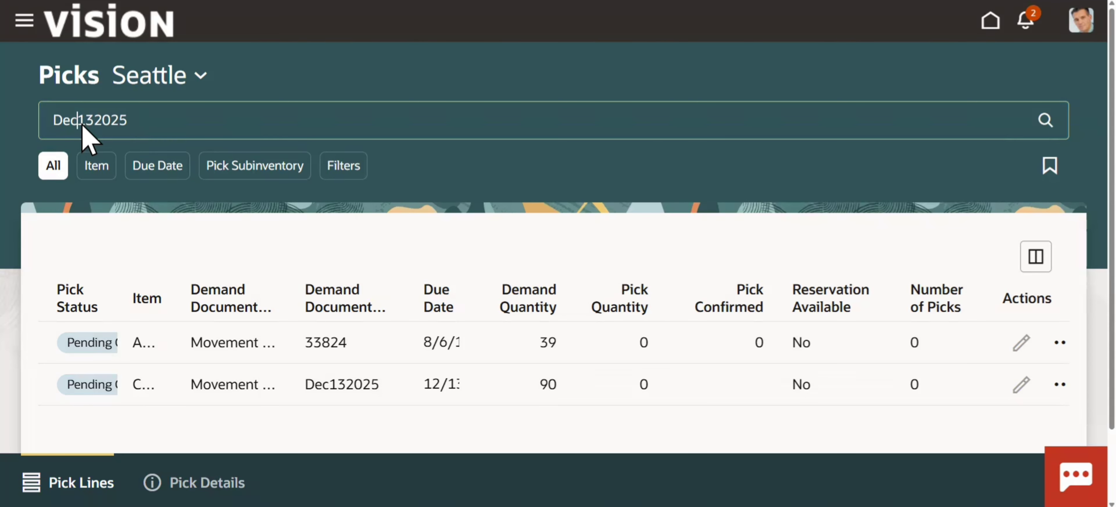
{"action": "key", "text": "Return"}
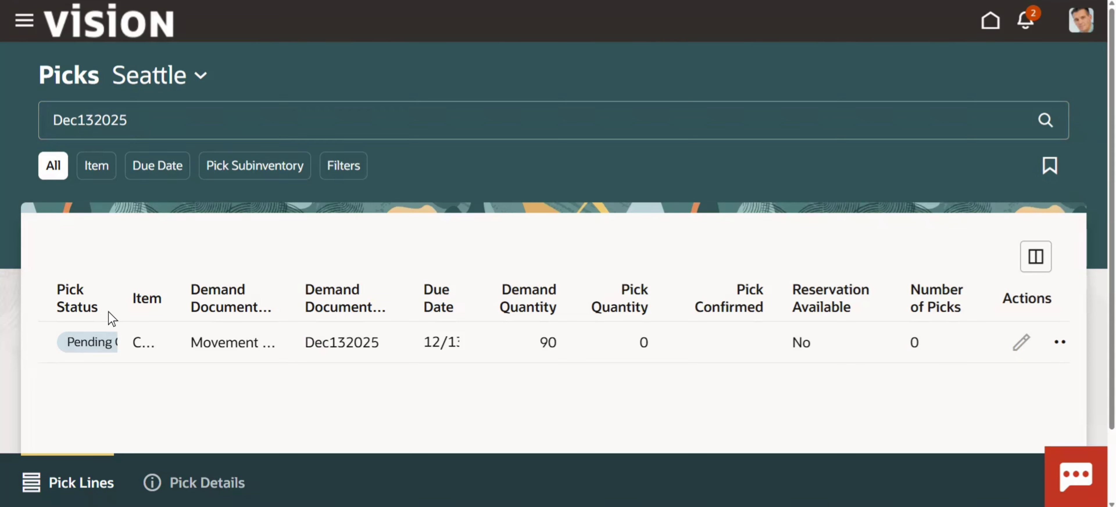
Step: Widen the Pick Status column, record "Pending Creation" below the item number in the text editor notes, and return to the Picks page
{"action": "left_click_drag", "start_coordinate": [114, 311], "coordinate": [147, 311]}
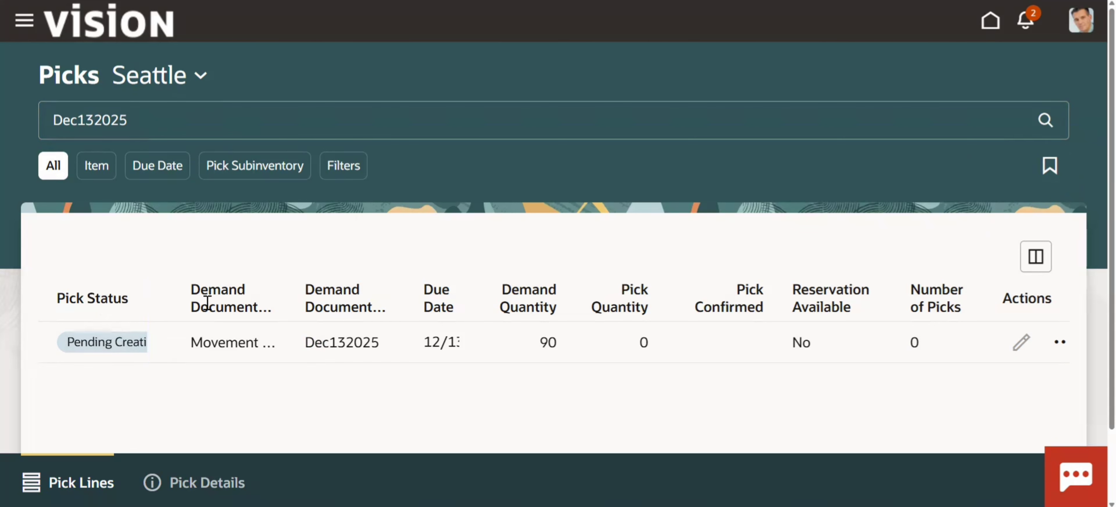
{"action": "triple_click", "coordinate": [118, 338]}
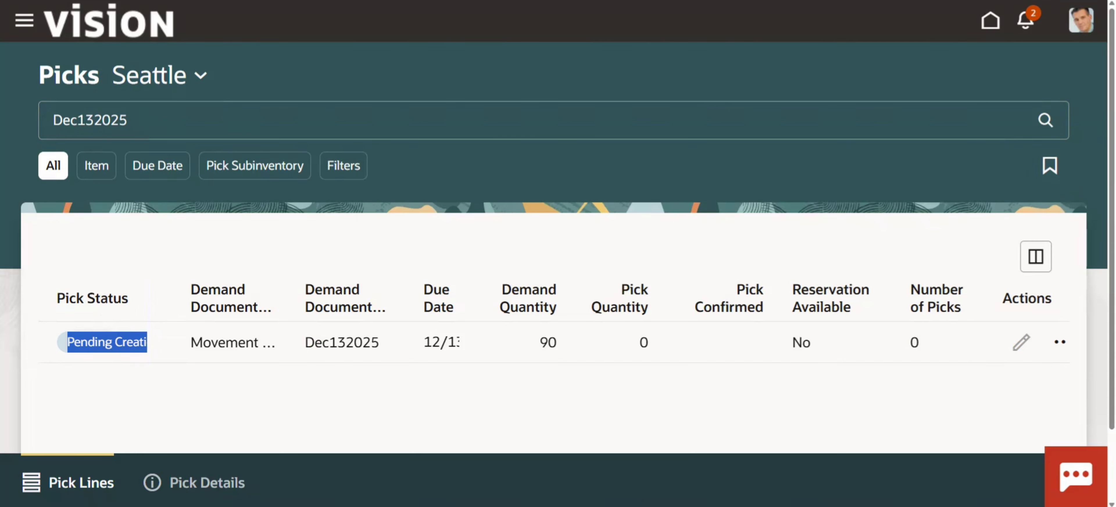
{"action": "key", "text": "alt+Tab"}
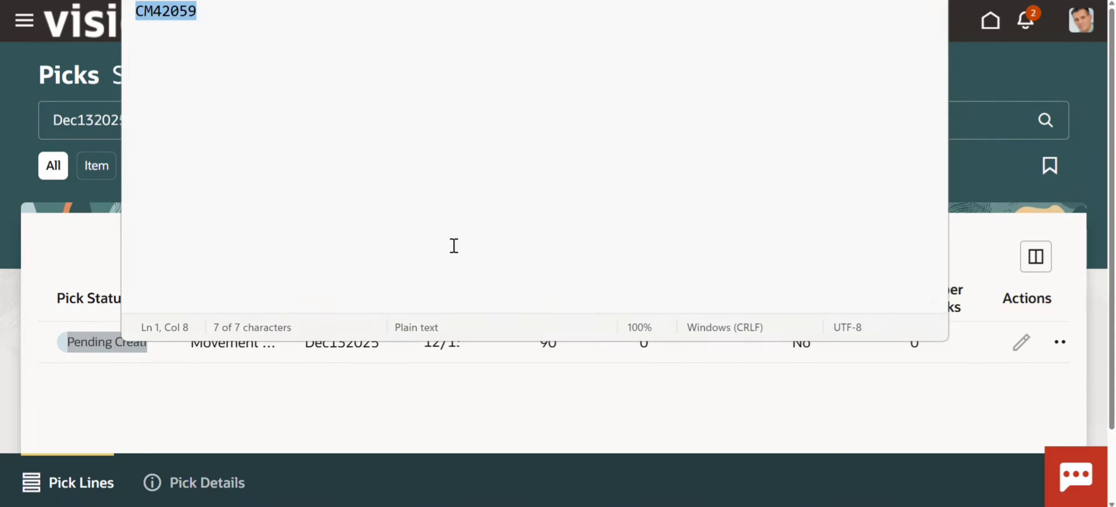
{"action": "left_click", "coordinate": [454, 246]}
{"action": "key", "text": "Return"}
{"action": "key", "text": "Return"}
{"action": "type", "text": "Pending Creation"}
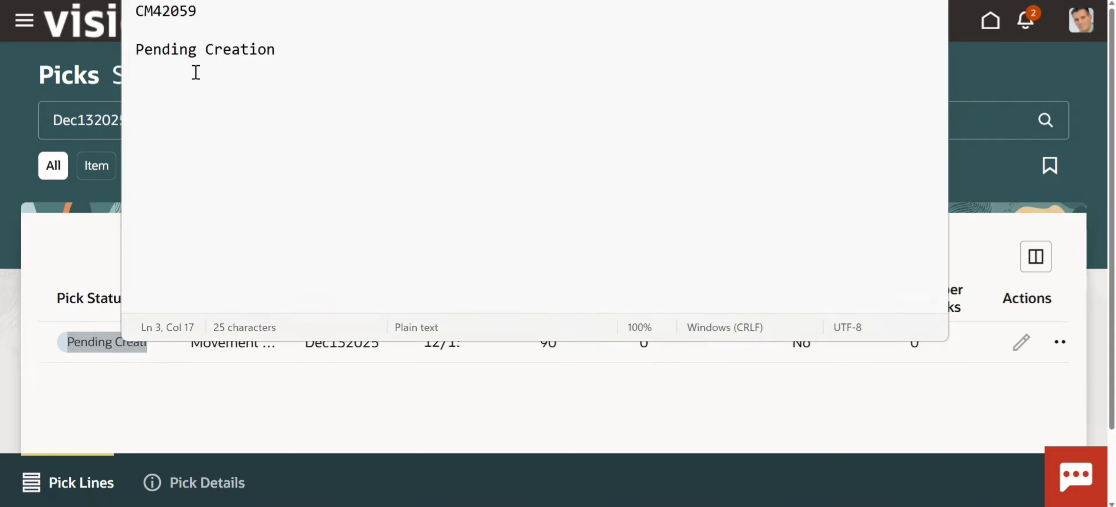
{"action": "key", "text": "alt+Tab"}
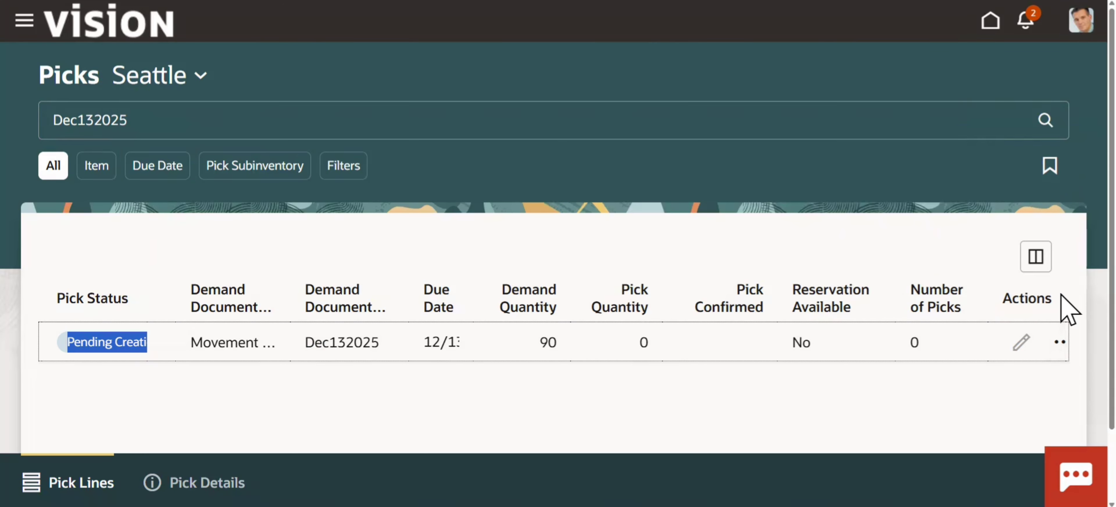
Step: Create a system pick for the Dec132025 line and check its pick status
{"action": "left_click", "coordinate": [1061, 343]}
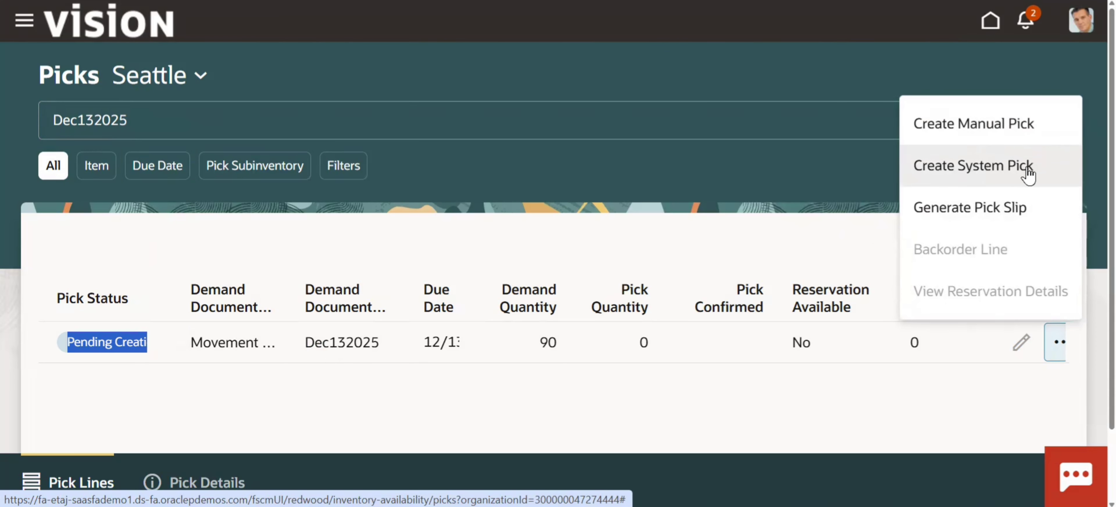
{"action": "left_click", "coordinate": [1001, 166]}
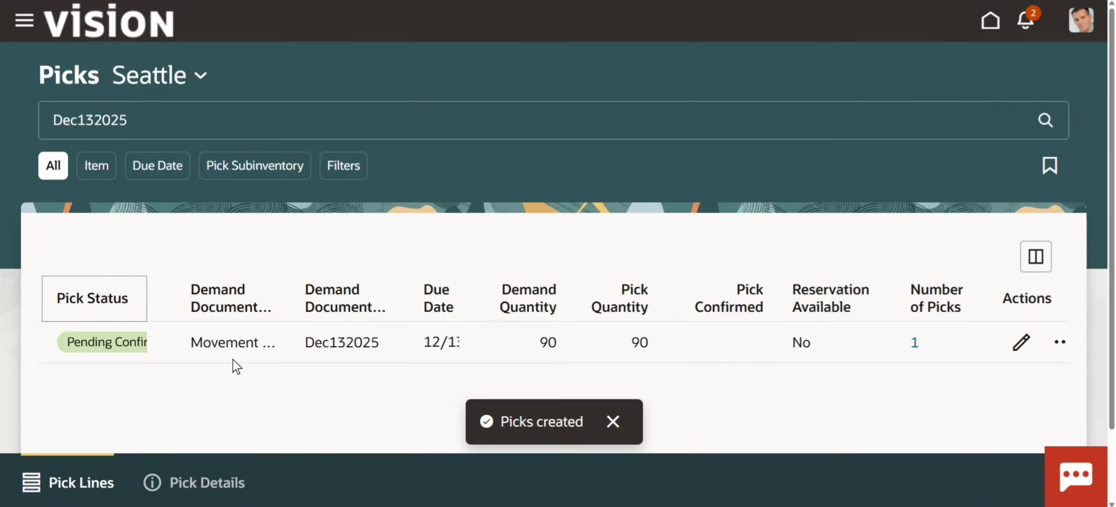
{"action": "triple_click", "coordinate": [107, 339]}
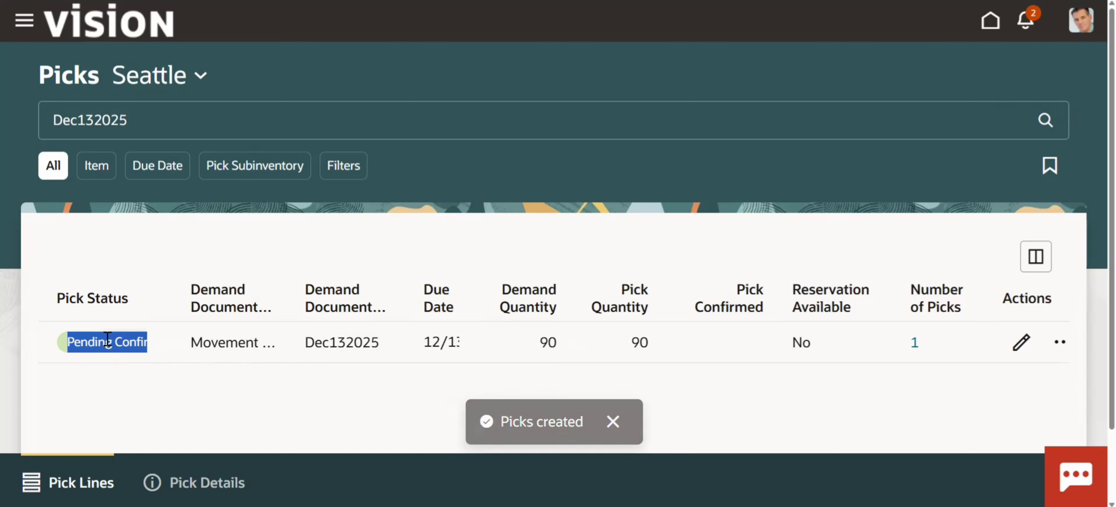
{"action": "left_click", "coordinate": [108, 339]}
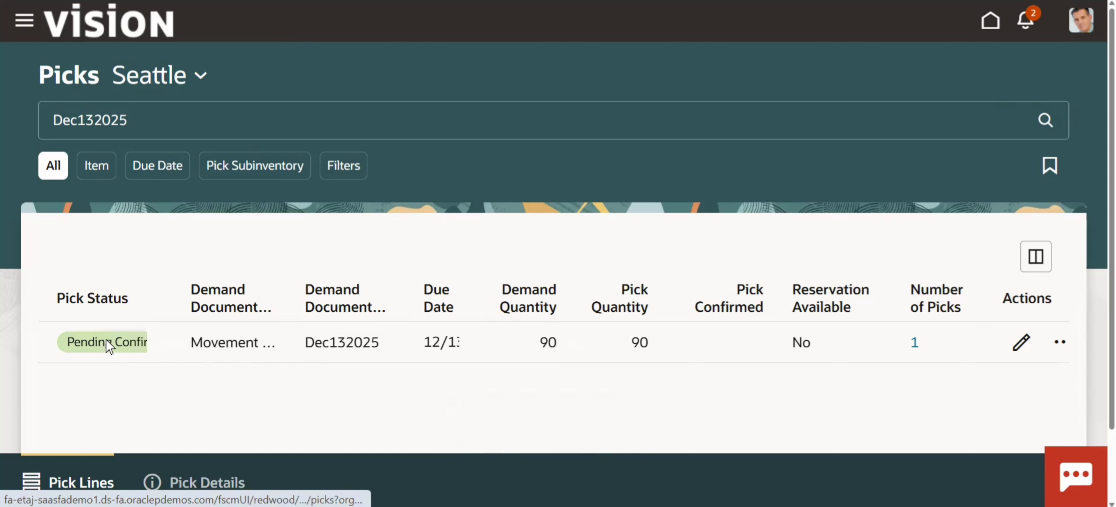
Step: Add "Pending Confirmation" on a new line of the text editor notes and return to the Picks page
{"action": "key", "text": "alt+Tab"}
{"action": "type", "text": "Pending Confirmation"}
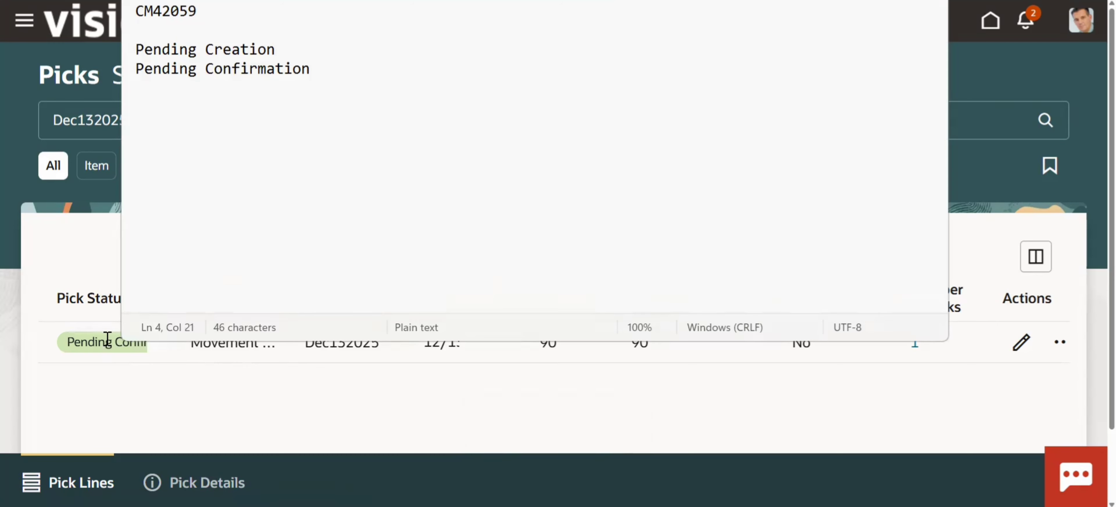
{"action": "key", "text": "alt+Tab"}
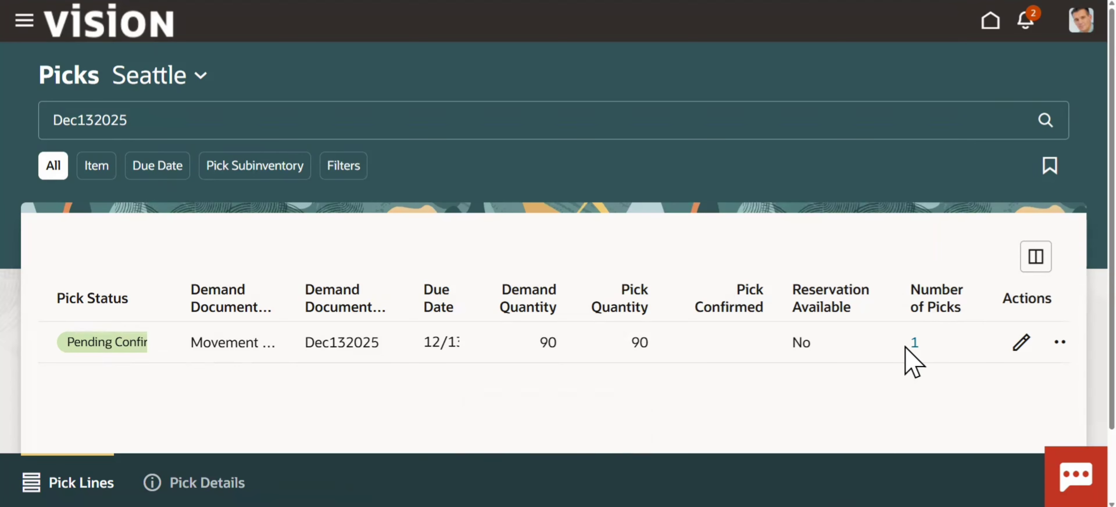
Step: Rerun the Dec132025 pick search and generate the pick slip for its line
{"action": "left_click_drag", "start_coordinate": [632, 295], "coordinate": [653, 380]}
{"action": "left_click", "coordinate": [652, 380]}
{"action": "left_click", "coordinate": [1045, 121]}
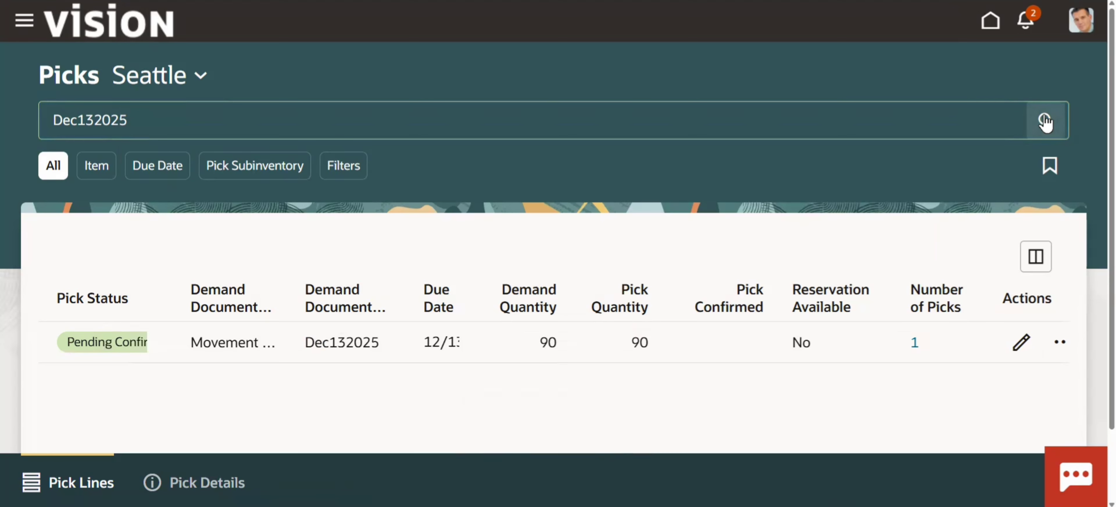
{"action": "left_click", "coordinate": [1057, 342]}
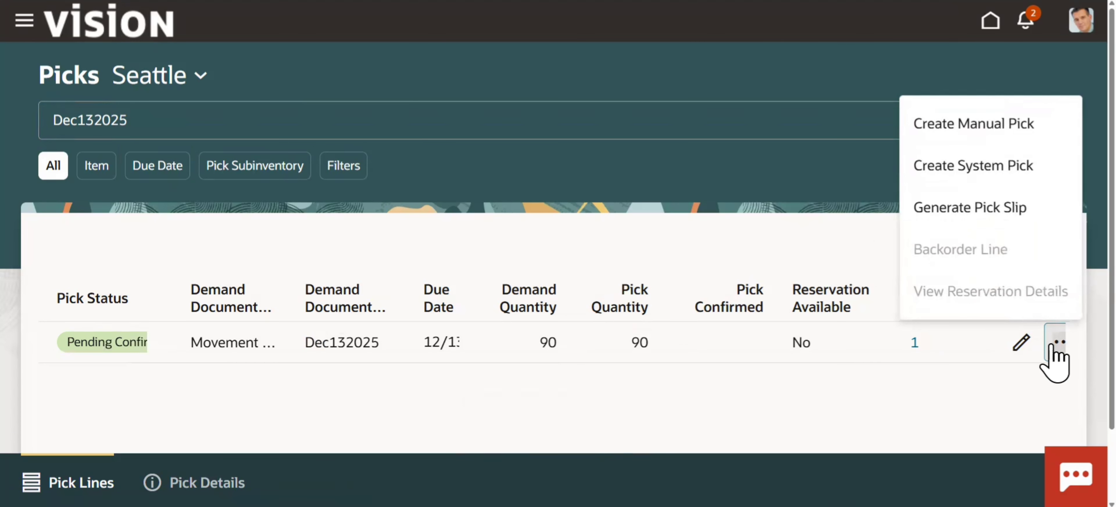
{"action": "left_click", "coordinate": [980, 211]}
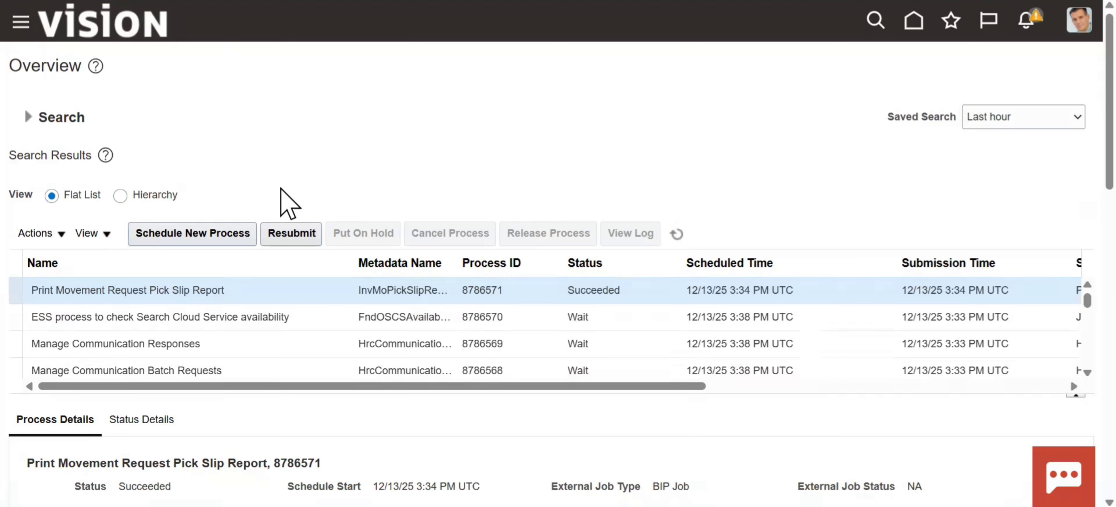
Step: Refresh the scheduled processes list repeatedly to monitor the latest Print Movement Request Pick Slip Report run
{"action": "left_click", "coordinate": [687, 235]}
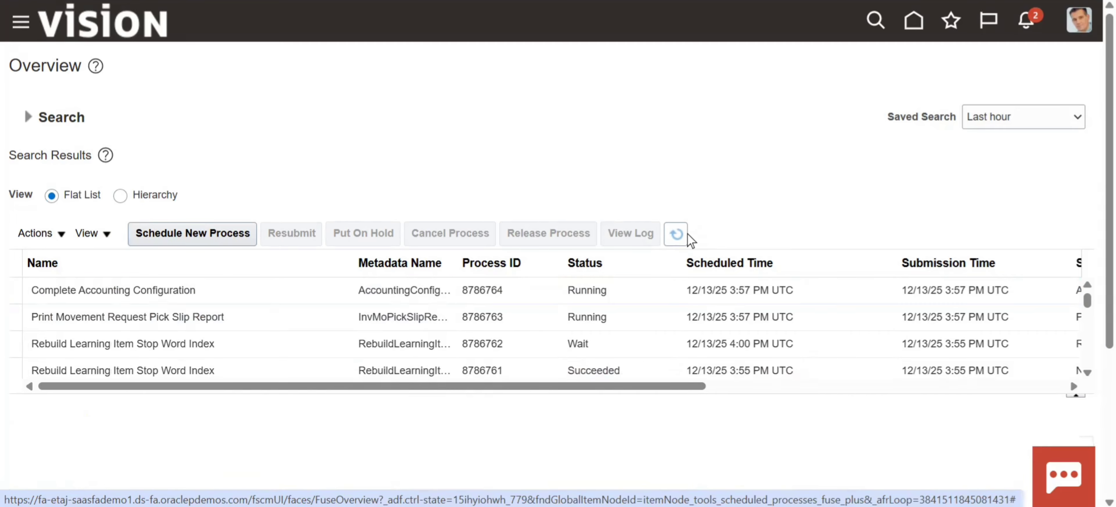
{"action": "left_click", "coordinate": [689, 235]}
{"action": "left_click", "coordinate": [216, 310]}
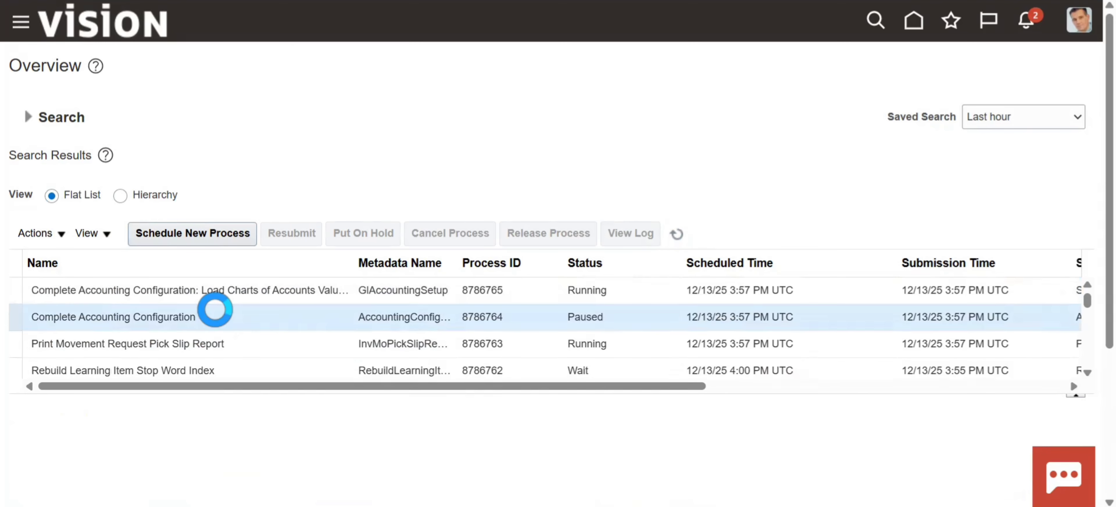
{"action": "left_click", "coordinate": [277, 344]}
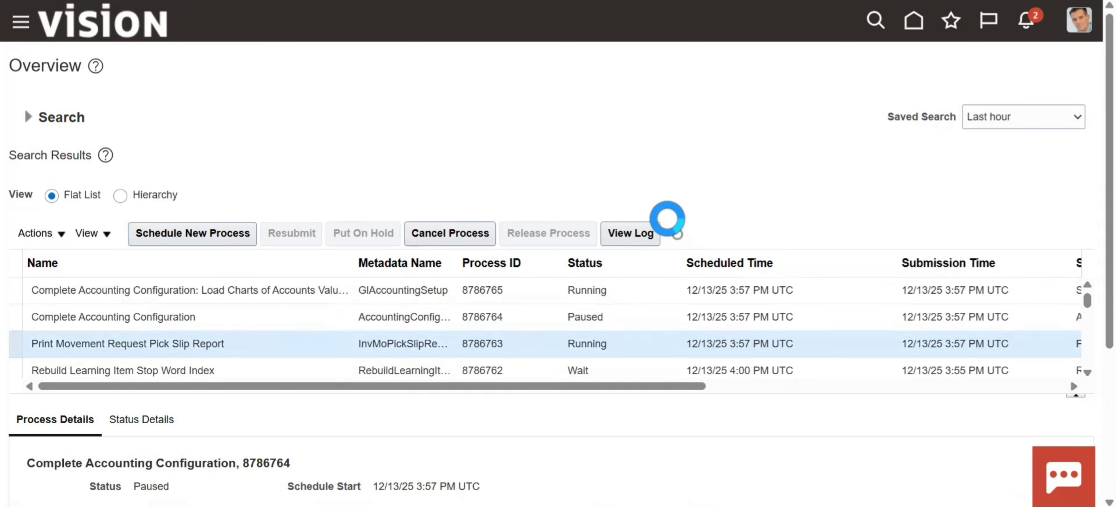
{"action": "left_click", "coordinate": [678, 234]}
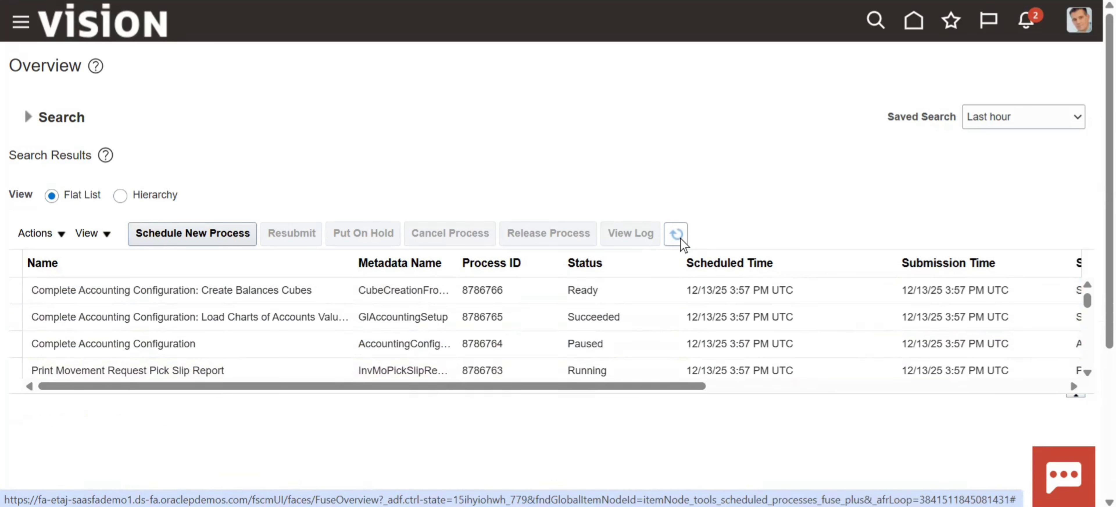
{"action": "left_click", "coordinate": [679, 236]}
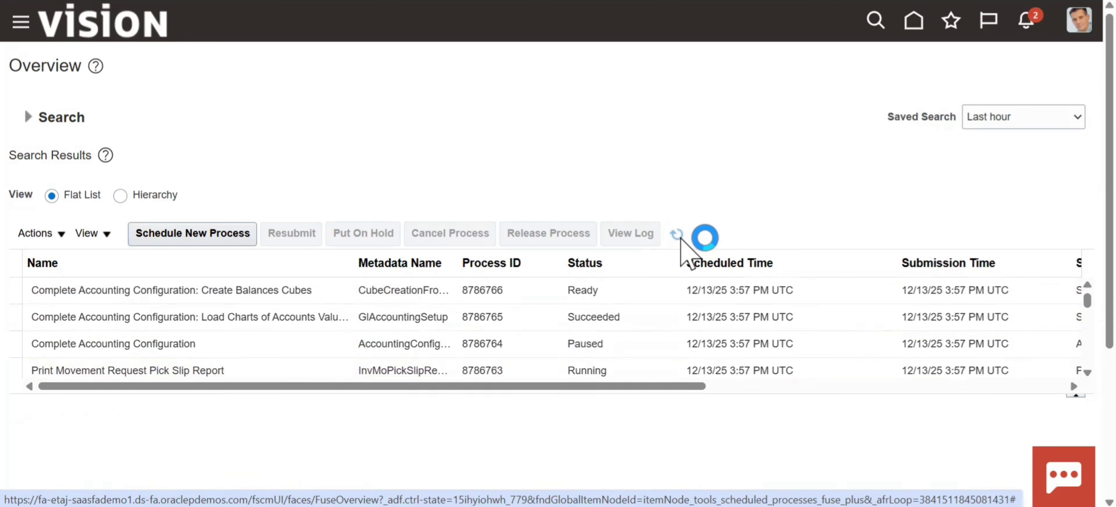
{"action": "left_click", "coordinate": [679, 236]}
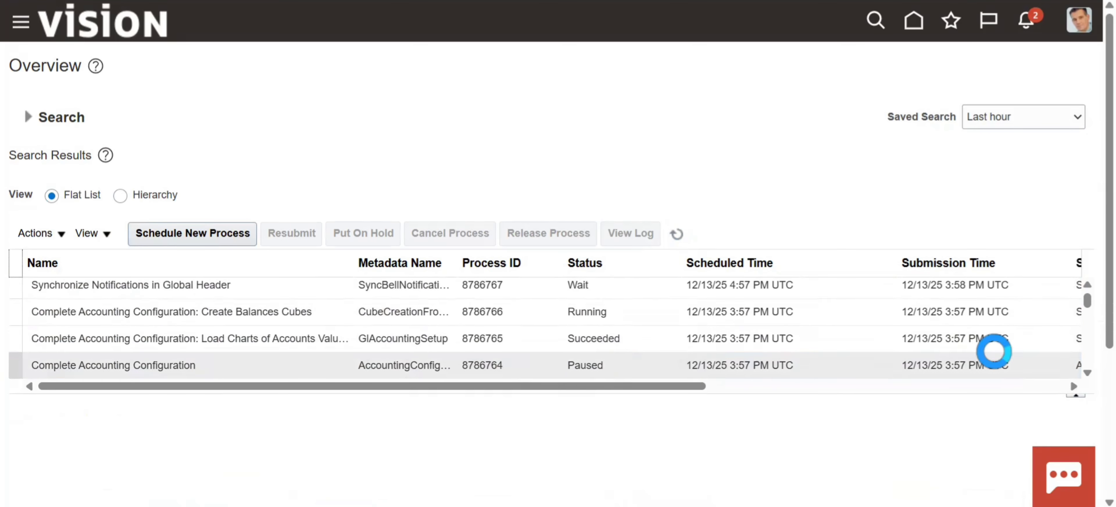
Step: Select the latest Print Movement Request Pick Slip Report process and show its output and delivery details
{"action": "left_click", "coordinate": [646, 346]}
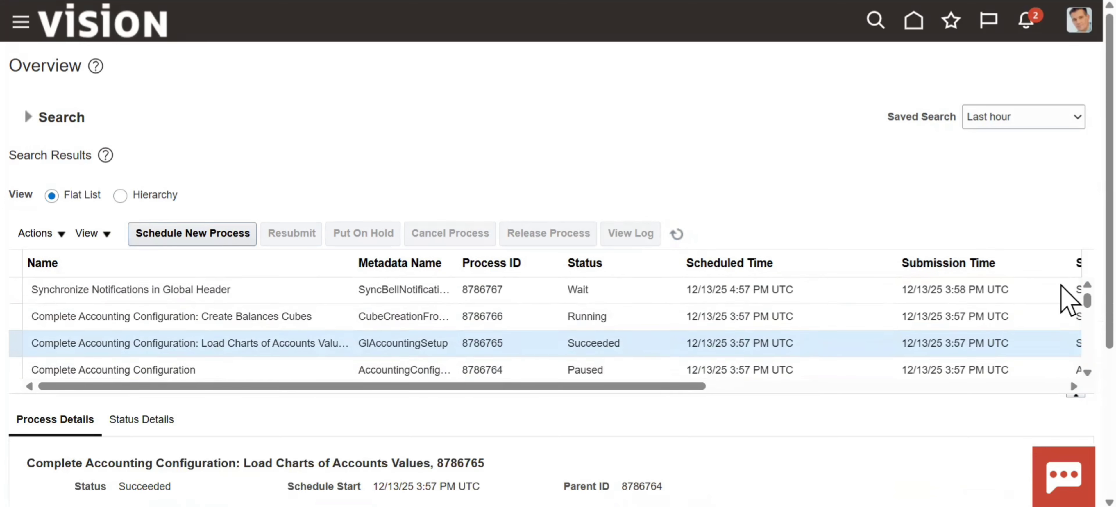
{"action": "scroll", "coordinate": [1061, 370], "scroll_direction": "down", "scroll_amount": 1}
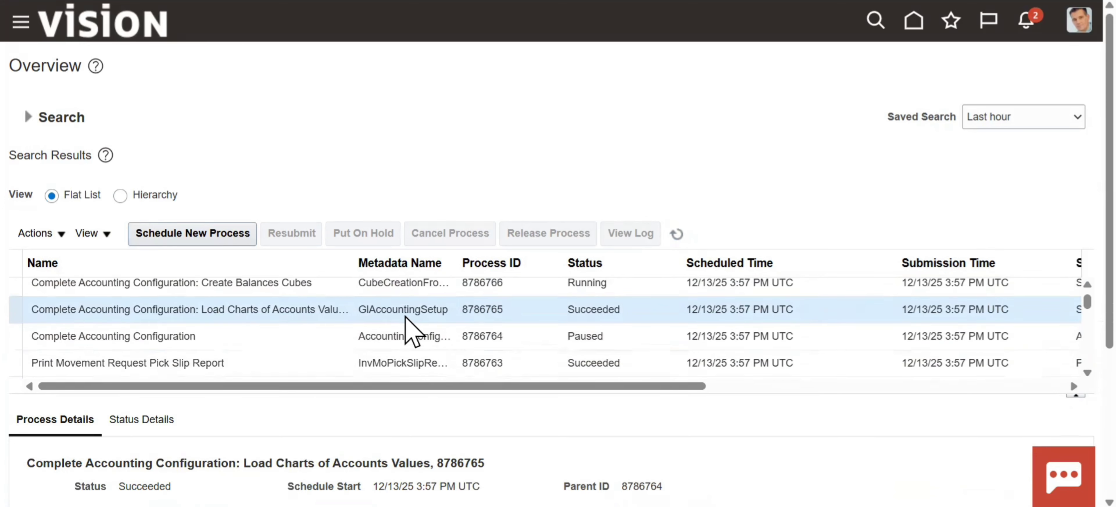
{"action": "left_click", "coordinate": [416, 362]}
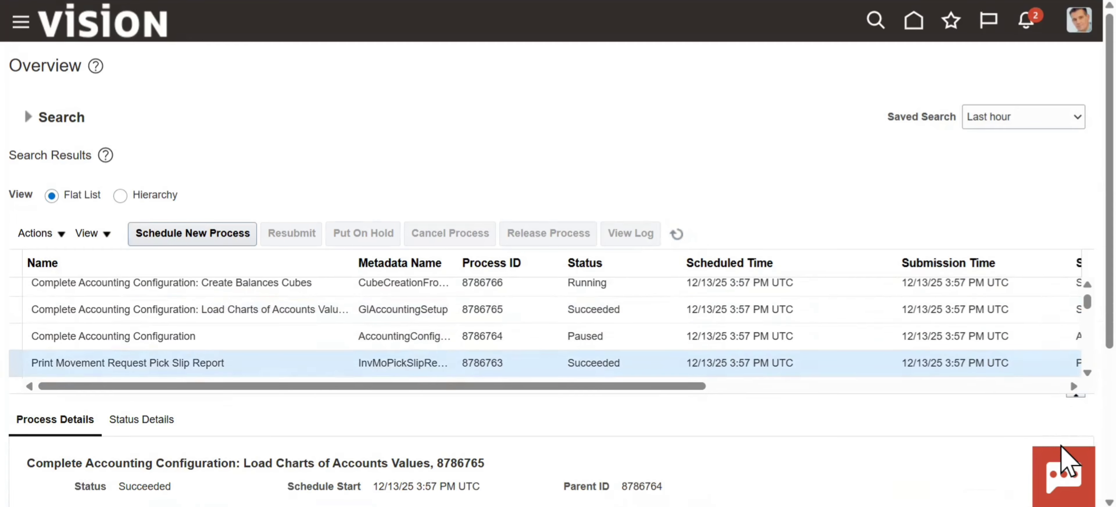
{"action": "scroll", "coordinate": [1063, 431], "scroll_direction": "down", "scroll_amount": 5}
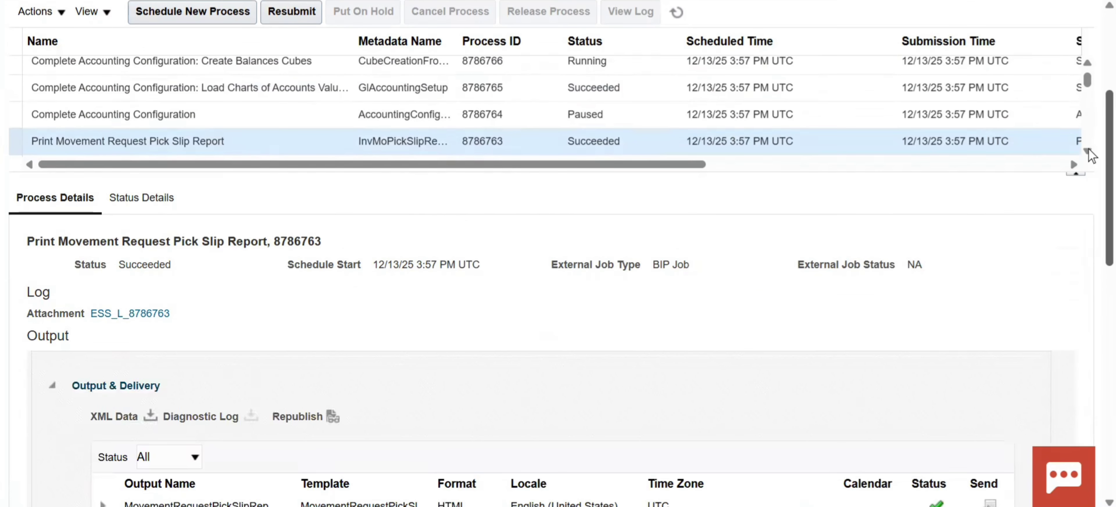
{"action": "scroll", "coordinate": [1089, 217], "scroll_direction": "down", "scroll_amount": 5}
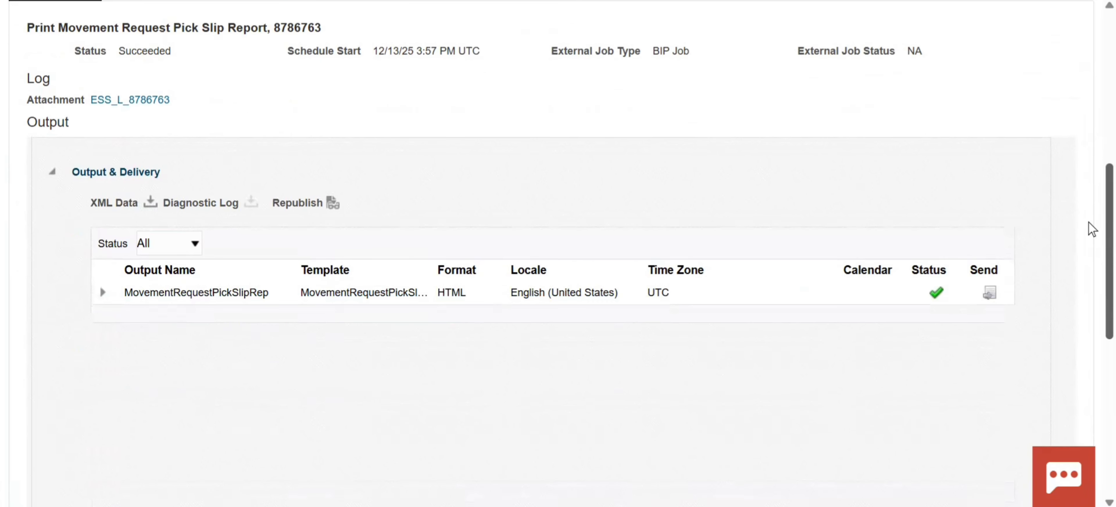
Step: Republish the Movement Request Pick Slip report output and view it as a PDF
{"action": "left_click", "coordinate": [332, 202]}
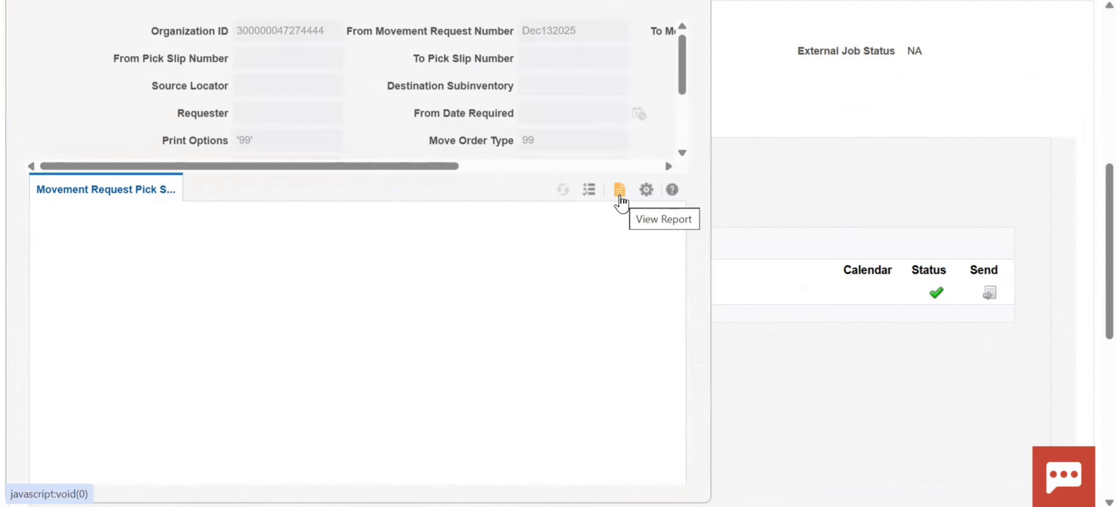
{"action": "left_click", "coordinate": [620, 196]}
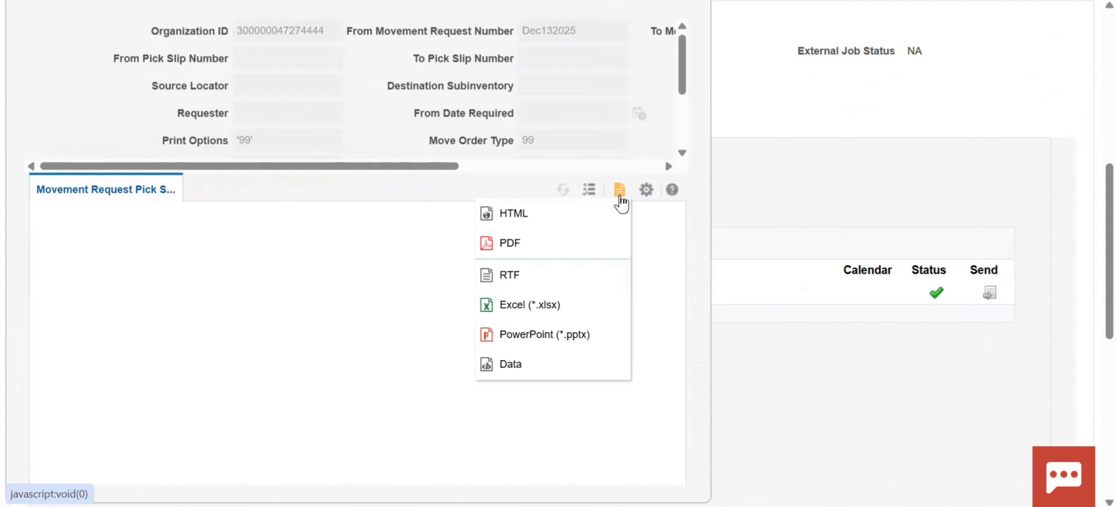
{"action": "left_click", "coordinate": [536, 242]}
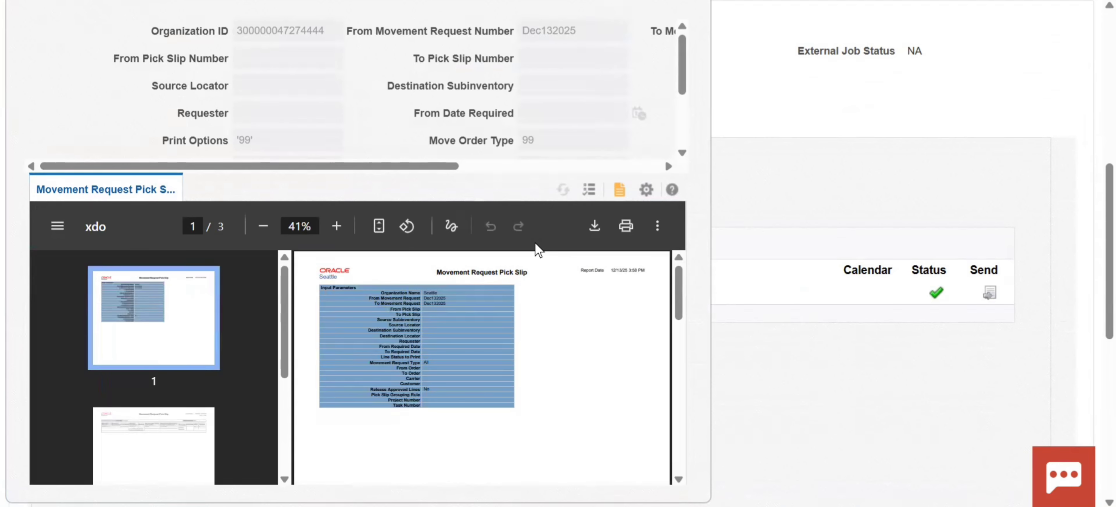
Step: Examine page 2 of the pick slip at a larger zoom, including its movement request line, item and subinventory details
{"action": "left_click", "coordinate": [173, 451]}
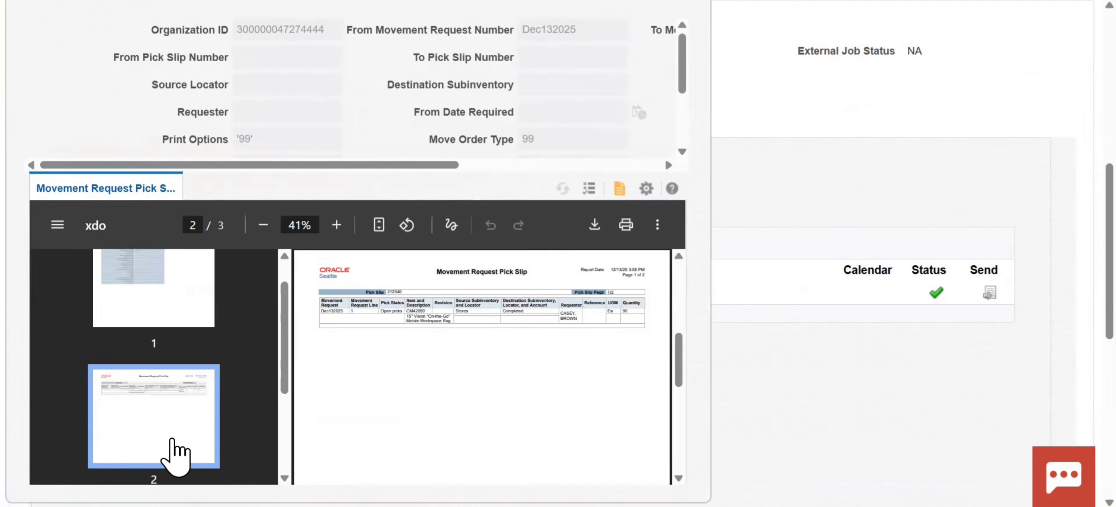
{"action": "scroll", "coordinate": [477, 336], "scroll_direction": "up", "scroll_amount": 2}
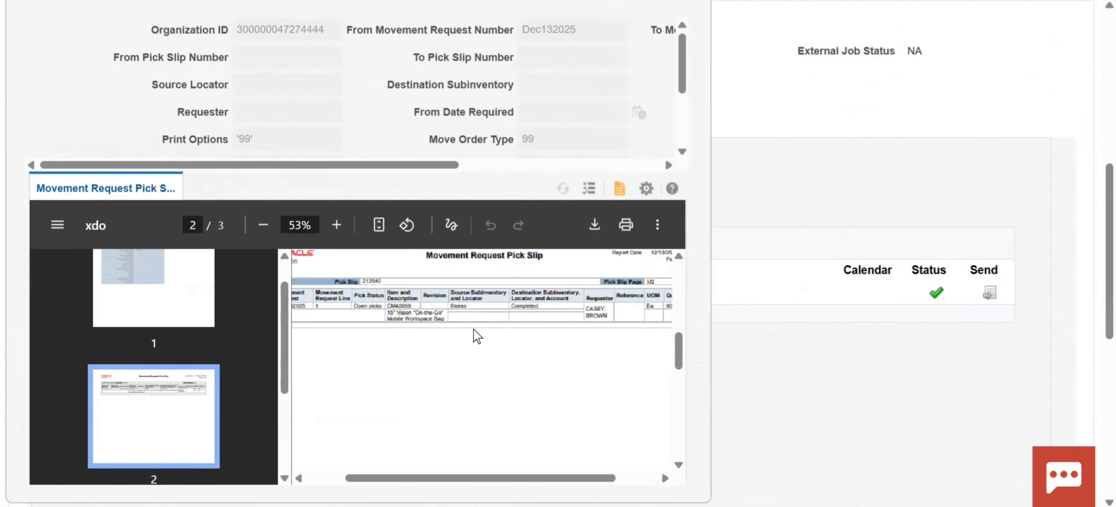
{"action": "scroll", "coordinate": [475, 333], "scroll_direction": "down", "scroll_amount": 1}
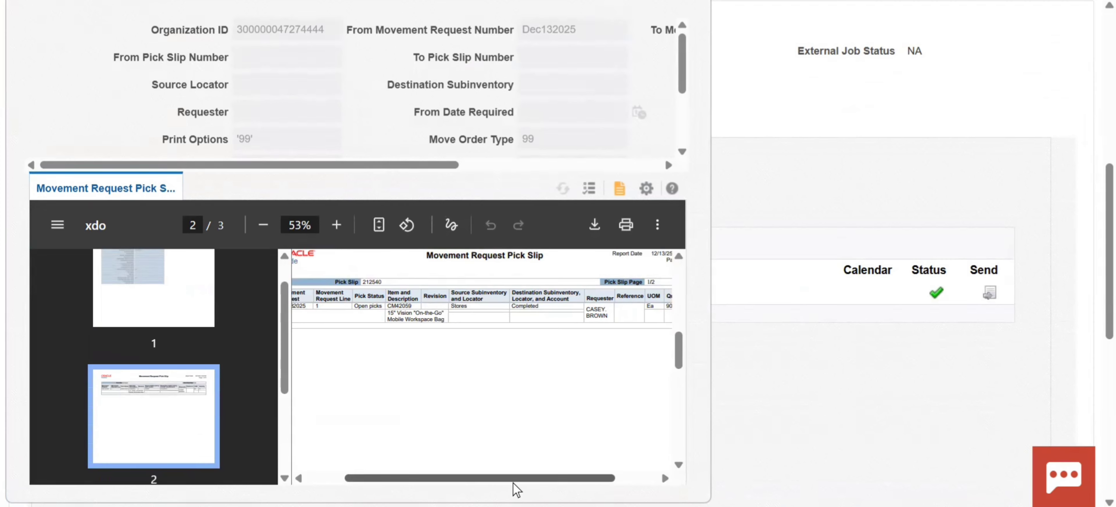
{"action": "left_click_drag", "start_coordinate": [512, 483], "coordinate": [437, 484]}
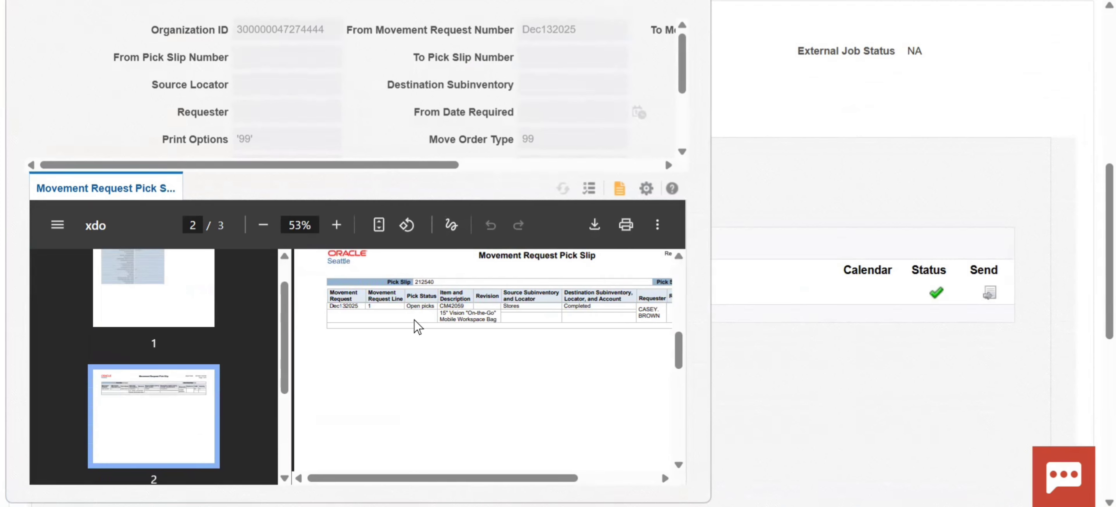
Step: Review the movement request line on page 2 of the pick slip, including its pick status, and close the report window
{"action": "scroll", "coordinate": [415, 321], "scroll_direction": "up", "scroll_amount": 4}
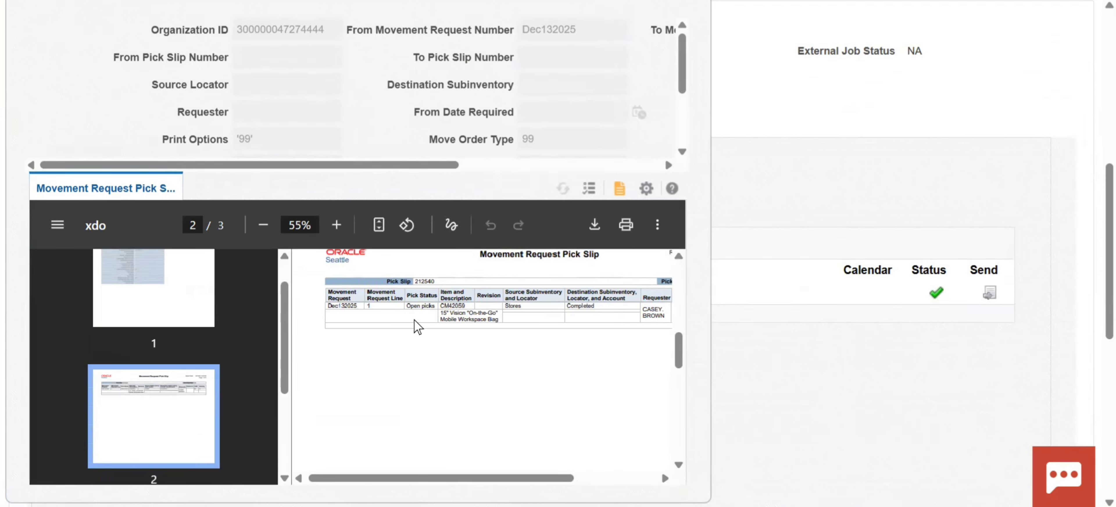
{"action": "triple_click", "coordinate": [426, 297]}
{"action": "scroll", "coordinate": [473, 371], "scroll_direction": "down", "scroll_amount": 4}
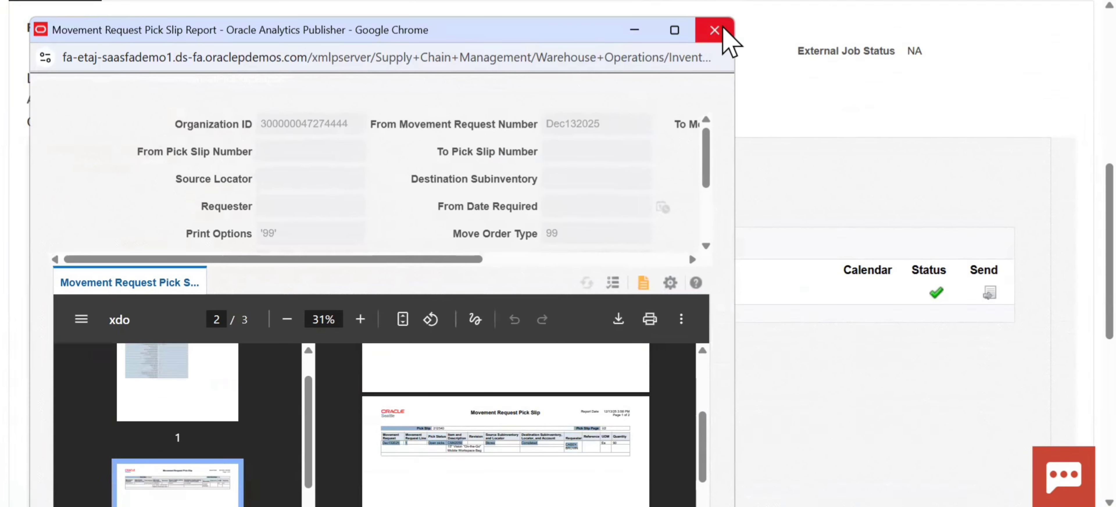
{"action": "left_click", "coordinate": [717, 33]}
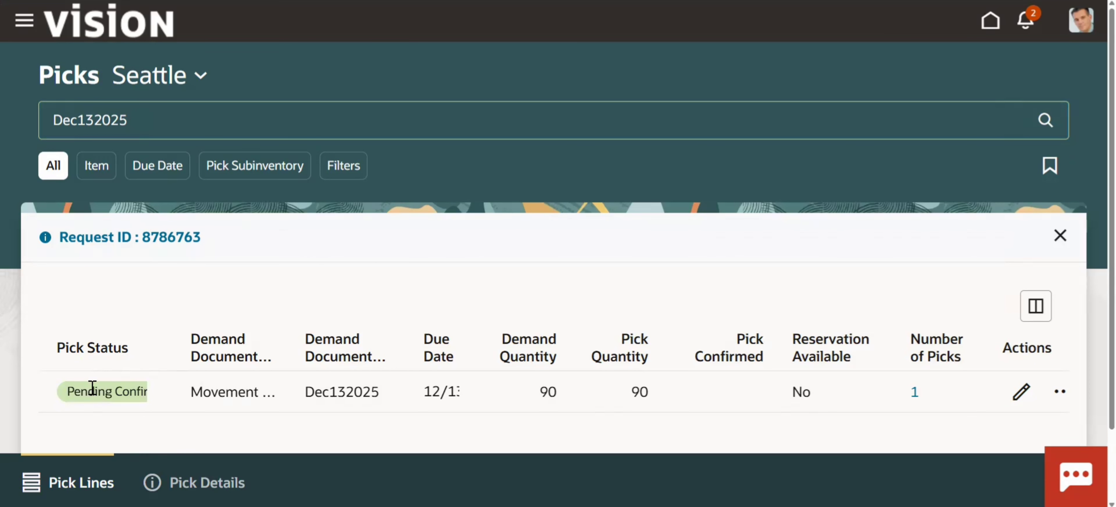
Step: Copy the Dec132025 pick line's status into the text notes as a new line reading Pending Confirmation
{"action": "triple_click", "coordinate": [93, 390]}
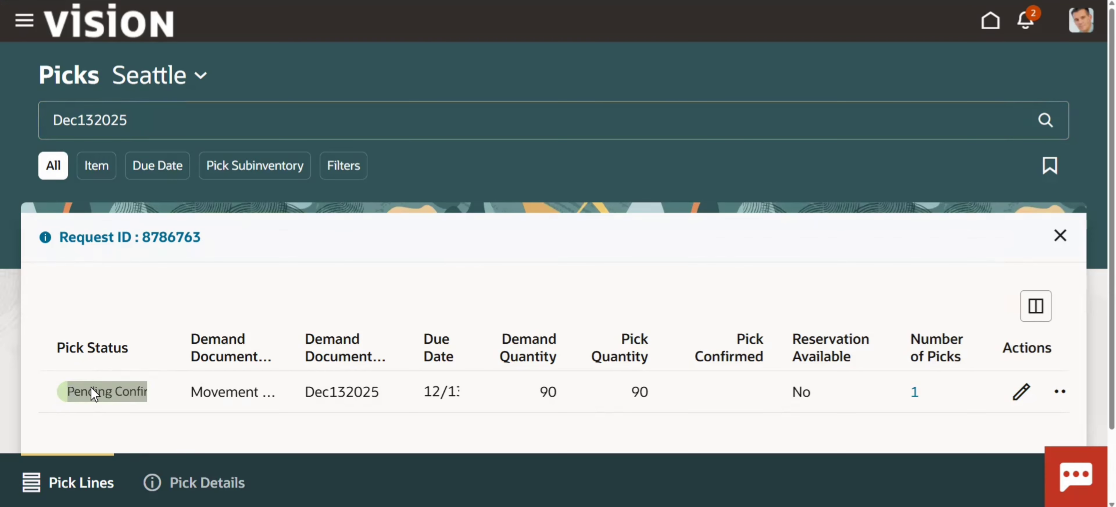
{"action": "key", "text": "alt+Tab"}
{"action": "key", "text": "Return"}
{"action": "type", "text": "Pending Confirmation"}
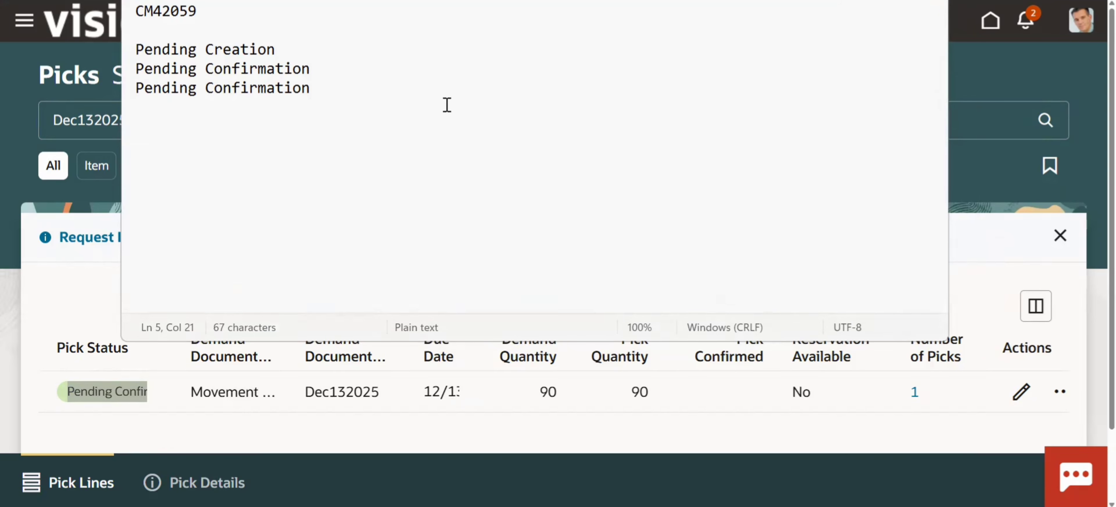
Step: Open the Confirm Pick Slips task of Inventory Management (Classic) from the home page
{"action": "left_click", "coordinate": [992, 25]}
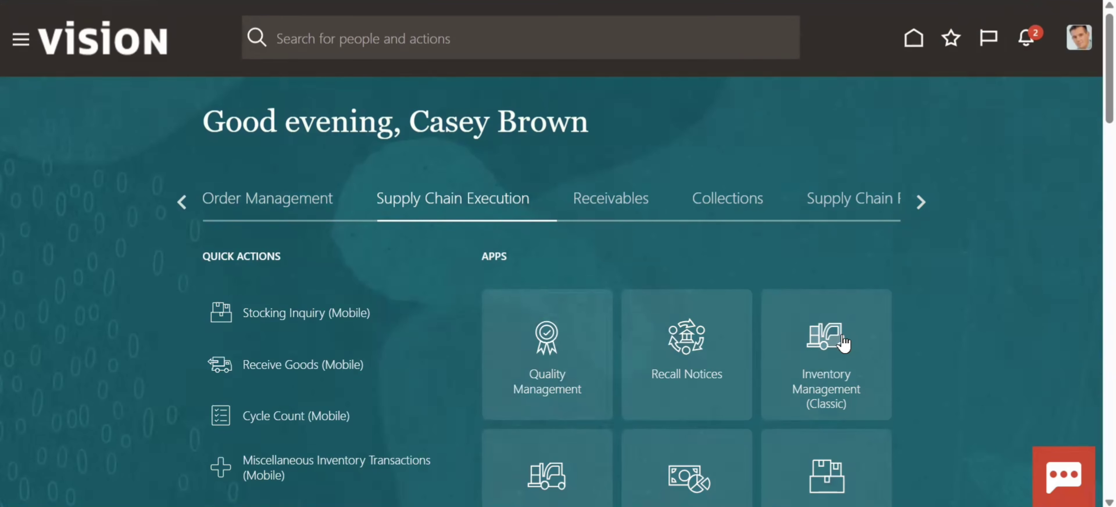
{"action": "left_click", "coordinate": [844, 343]}
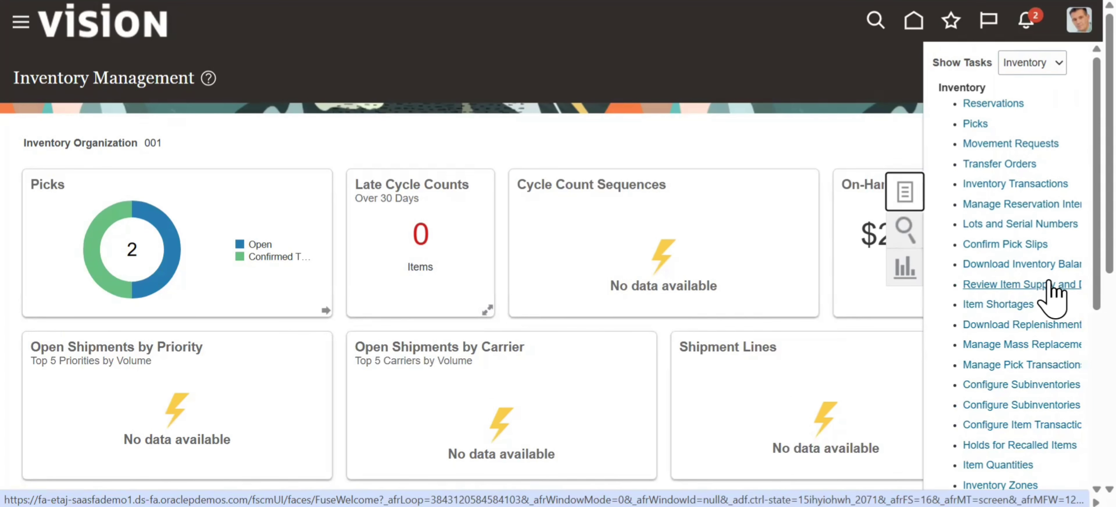
{"action": "left_click", "coordinate": [991, 246]}
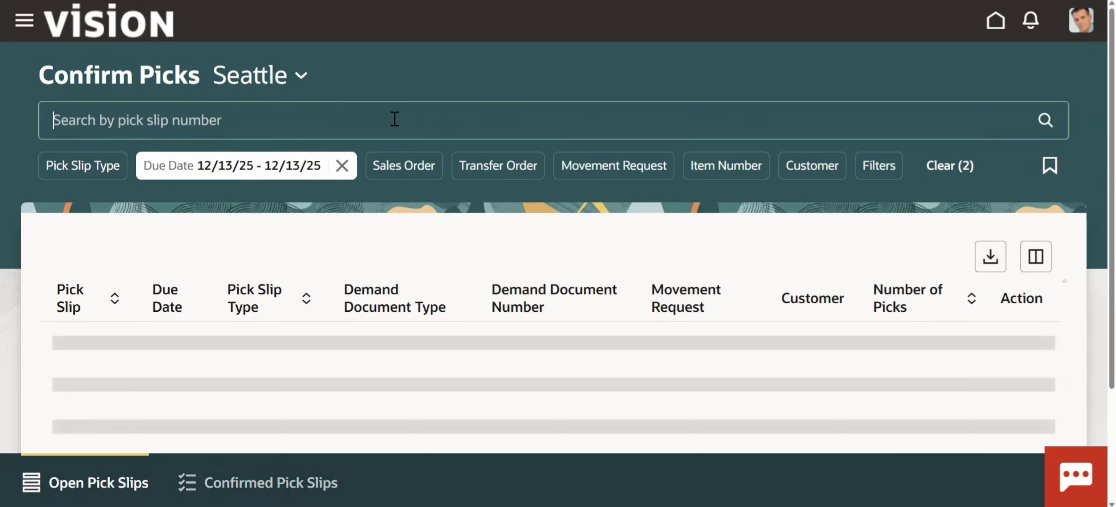
Step: Search the open pick slips for Dec132025 with the pick slip type set to Requisitions
{"action": "type", "text": "Dec1"}
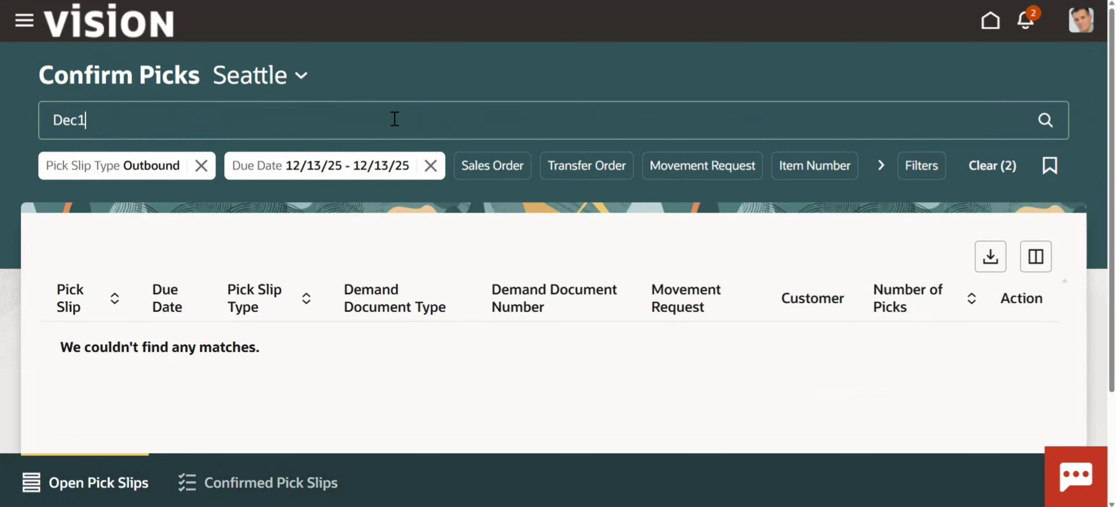
{"action": "type", "text": "32025"}
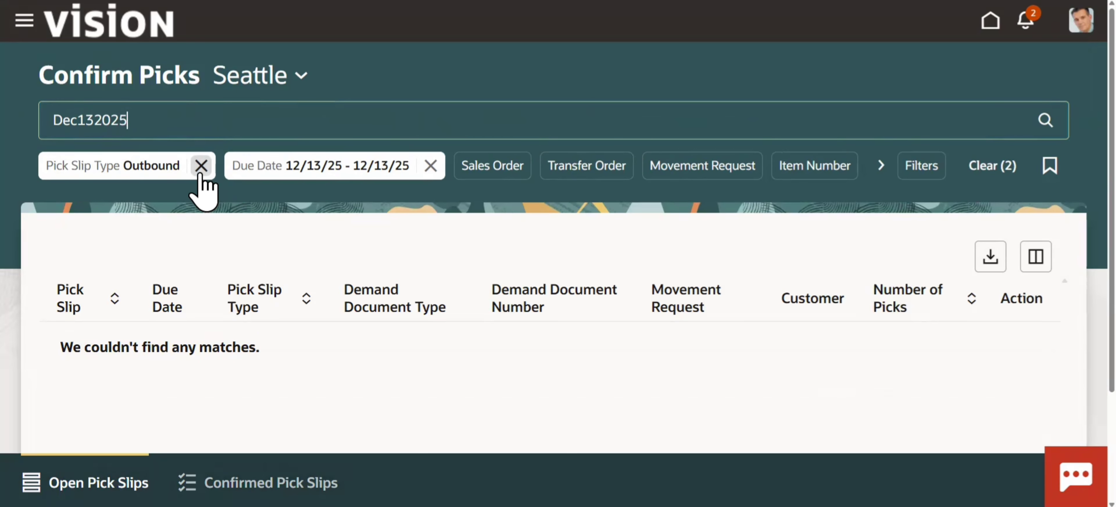
{"action": "left_click", "coordinate": [132, 171]}
{"action": "left_click", "coordinate": [361, 221]}
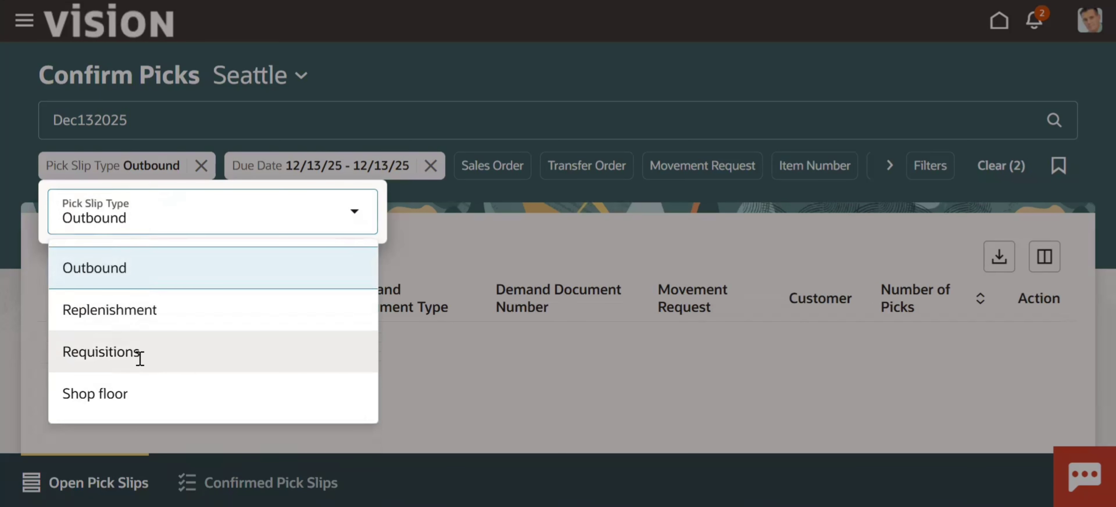
{"action": "left_click", "coordinate": [138, 357]}
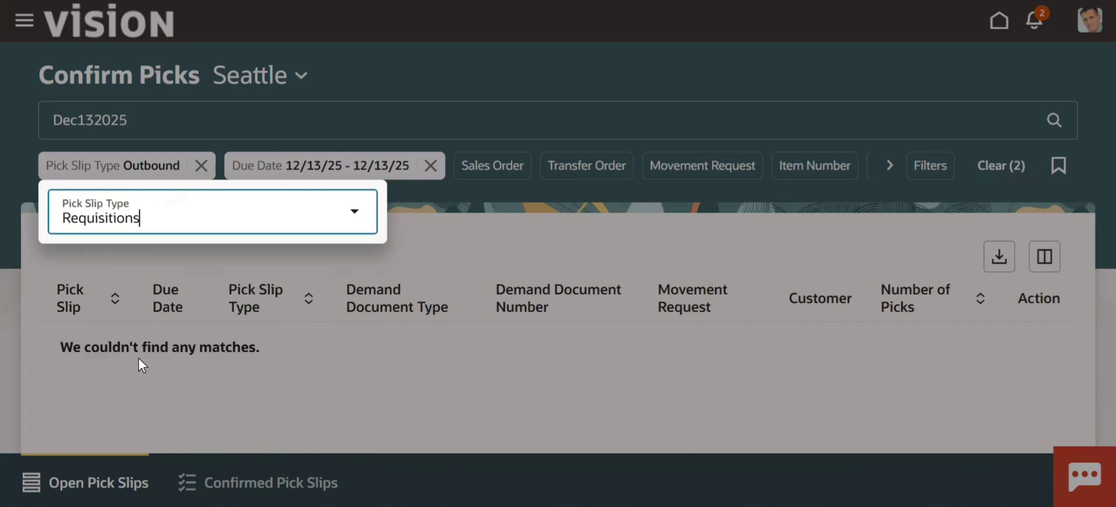
{"action": "left_click", "coordinate": [443, 277]}
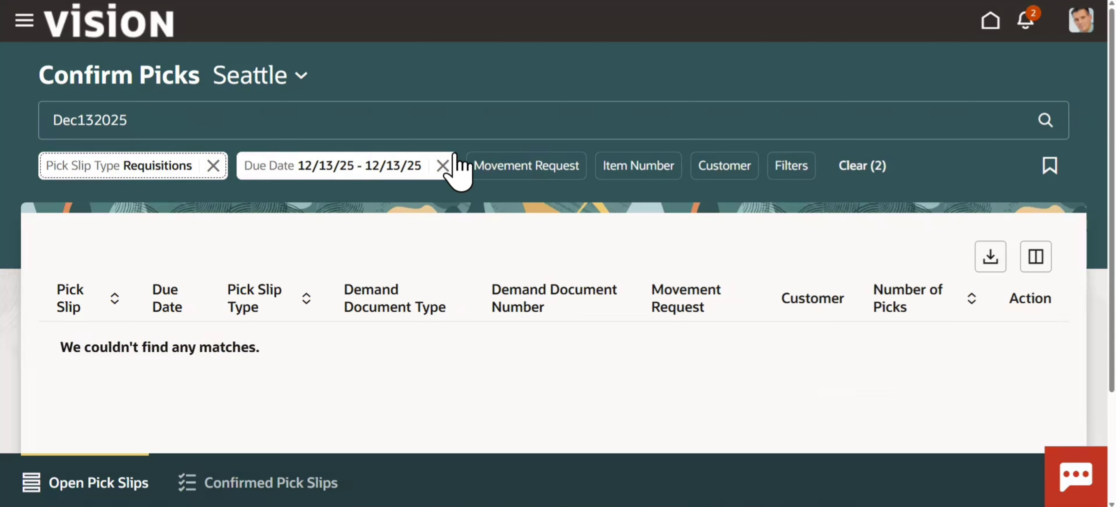
{"action": "left_click", "coordinate": [1042, 124]}
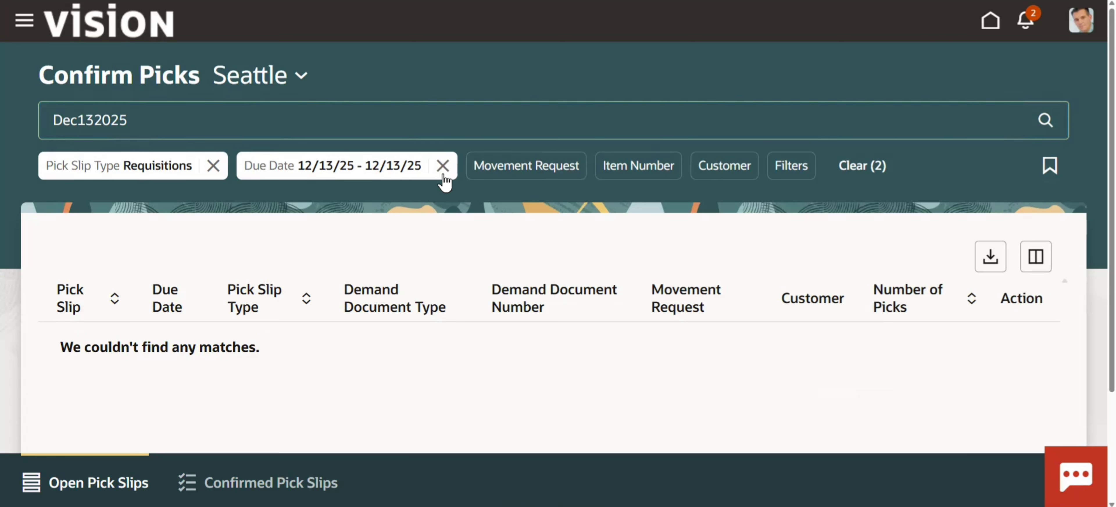
Step: Remove the due date filter, clear the search text and search the open Requisitions pick slips again
{"action": "left_click", "coordinate": [442, 166]}
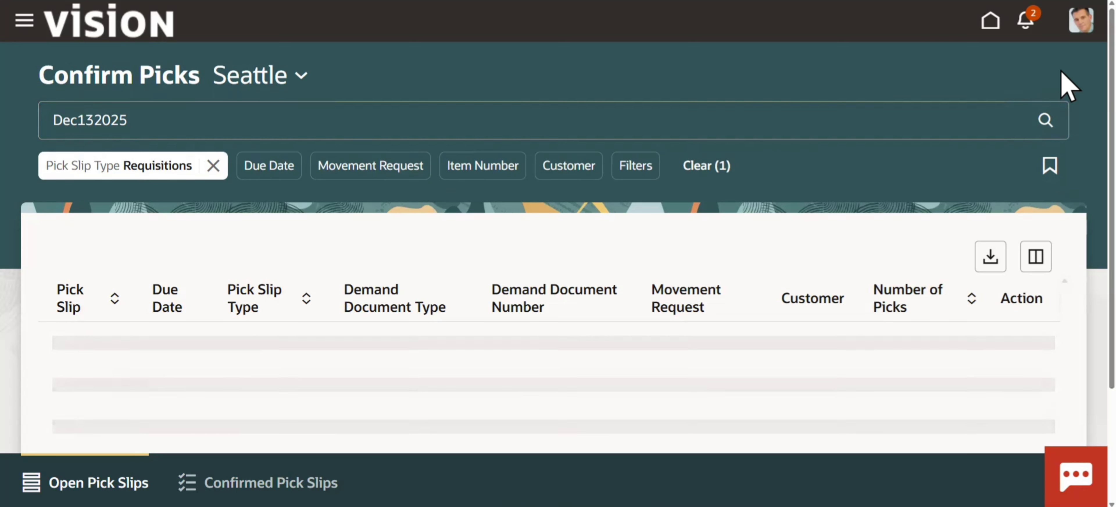
{"action": "left_click", "coordinate": [1046, 124]}
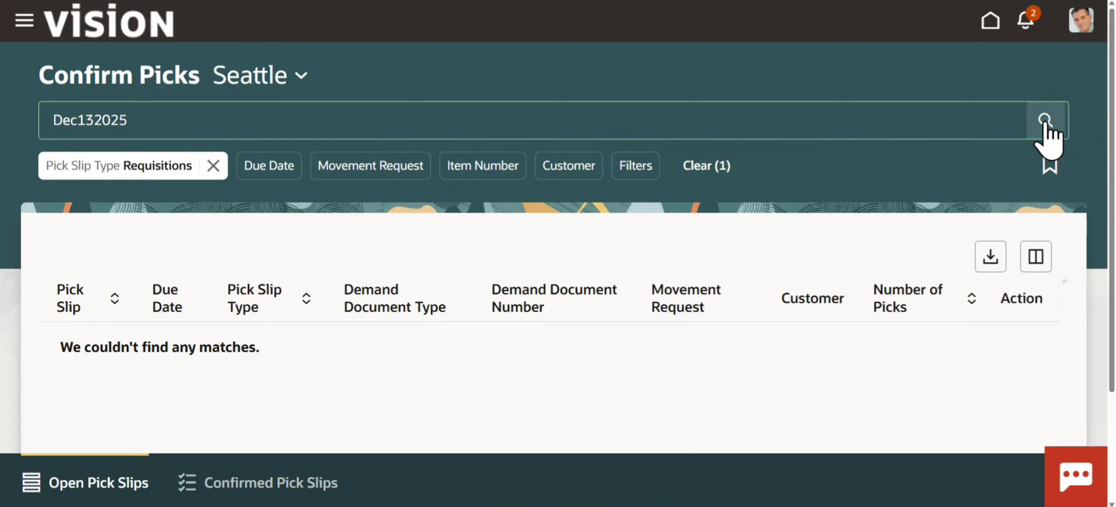
{"action": "double_click", "coordinate": [321, 118]}
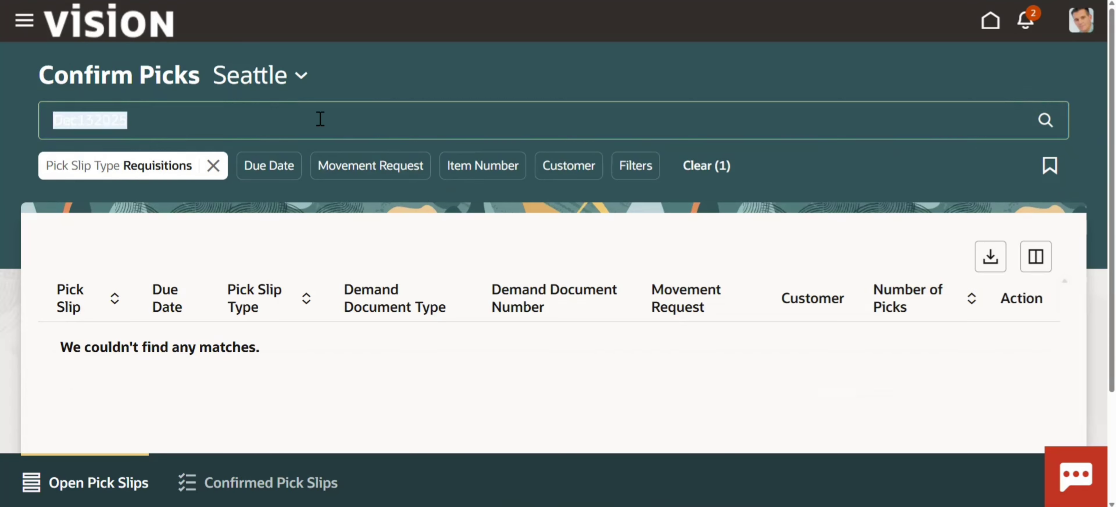
{"action": "key", "text": "BackSpace"}
{"action": "left_click", "coordinate": [1054, 121]}
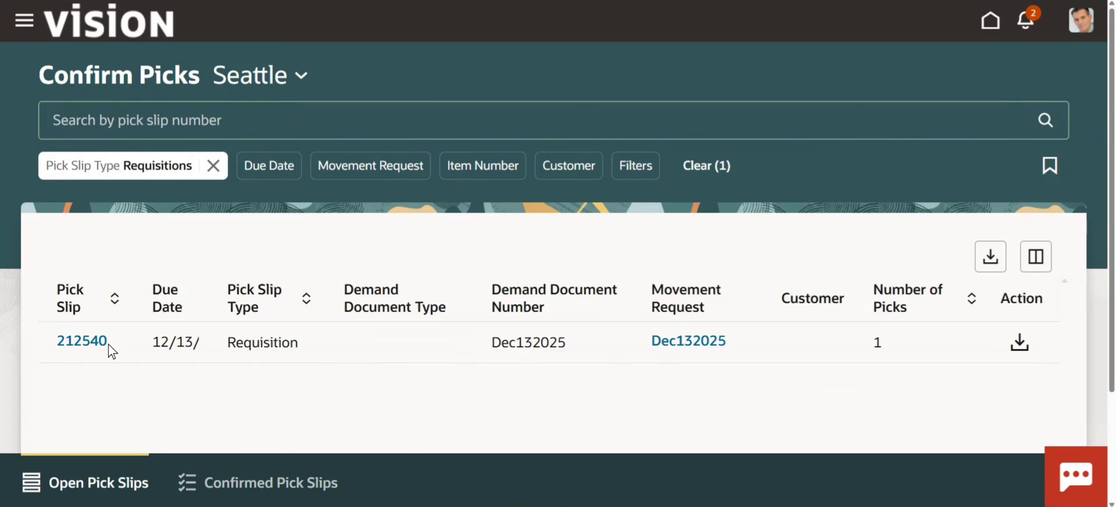
Step: Open the pick slip for movement request Dec132025, select line 1 and review its line details without updating them
{"action": "left_click", "coordinate": [65, 343]}
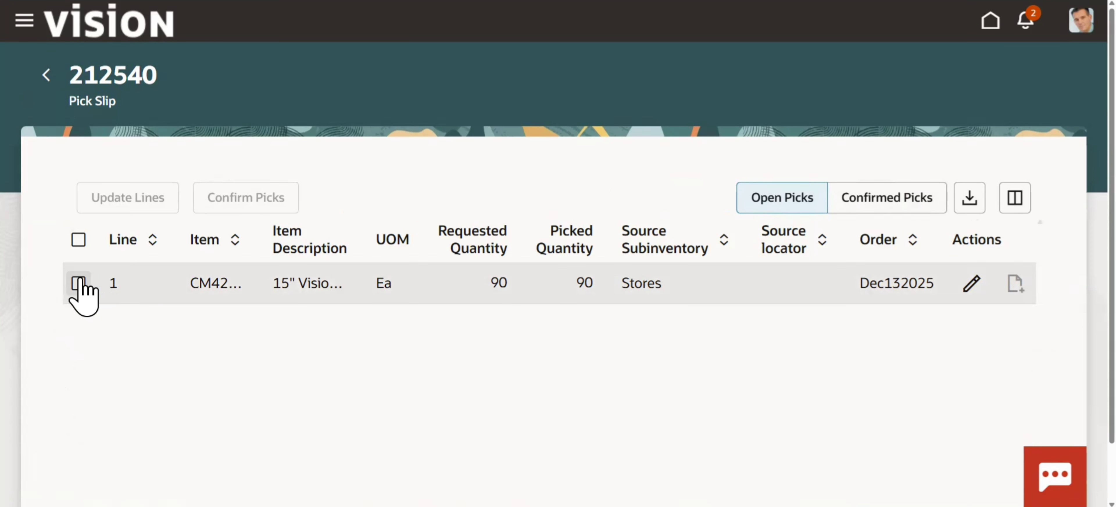
{"action": "left_click", "coordinate": [78, 284]}
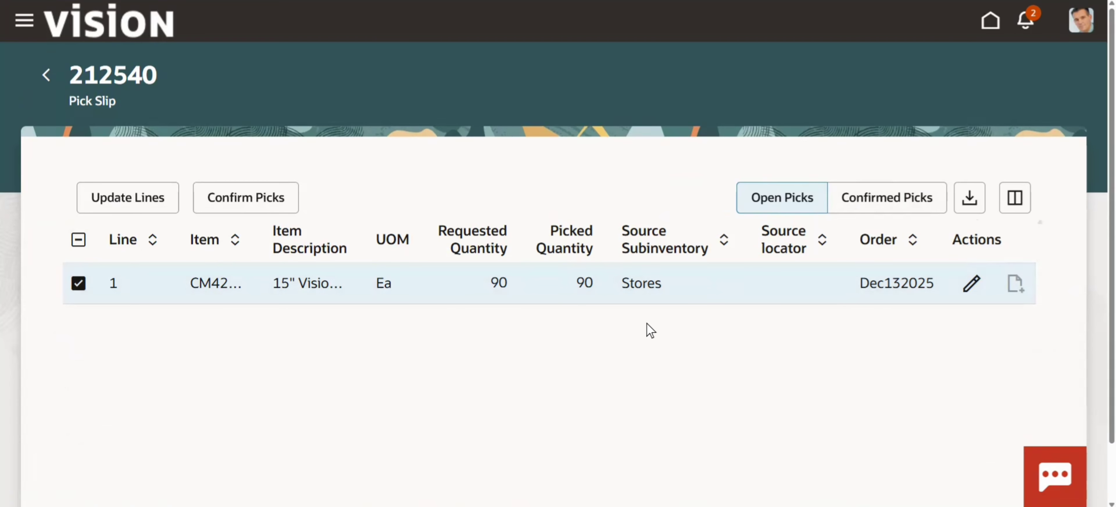
{"action": "left_click", "coordinate": [968, 303]}
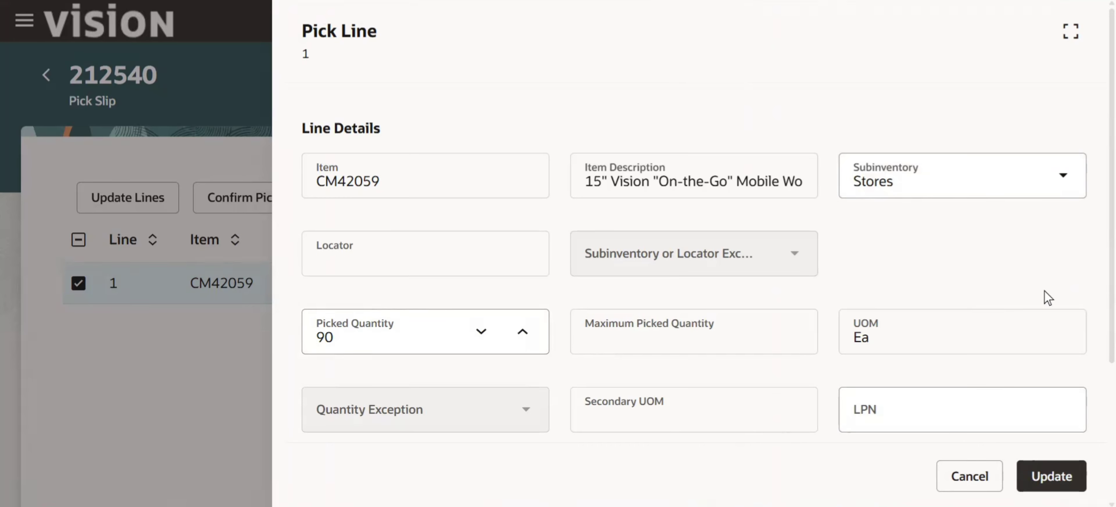
{"action": "scroll", "coordinate": [1089, 219], "scroll_direction": "down", "scroll_amount": 5}
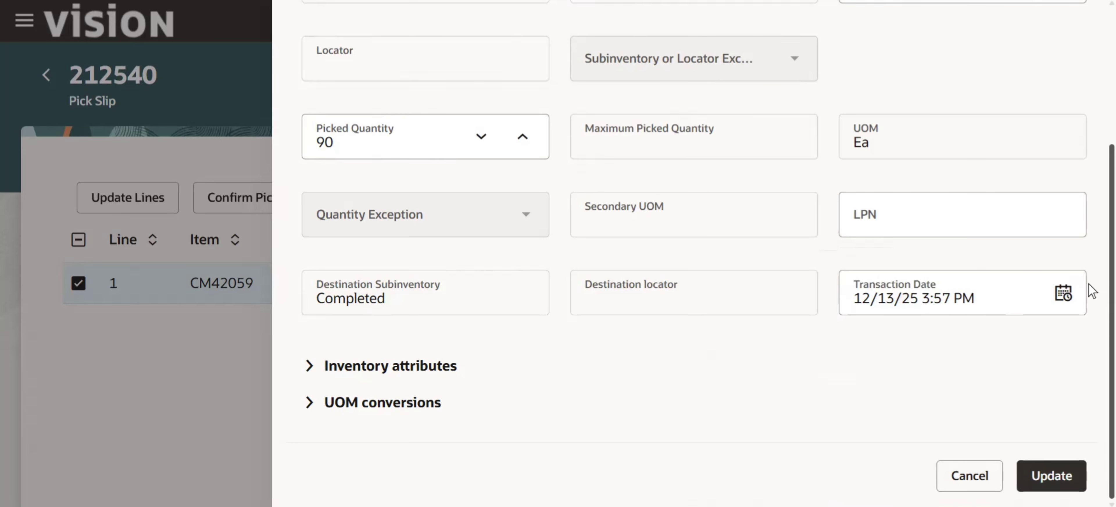
{"action": "scroll", "coordinate": [1092, 241], "scroll_direction": "up", "scroll_amount": 5}
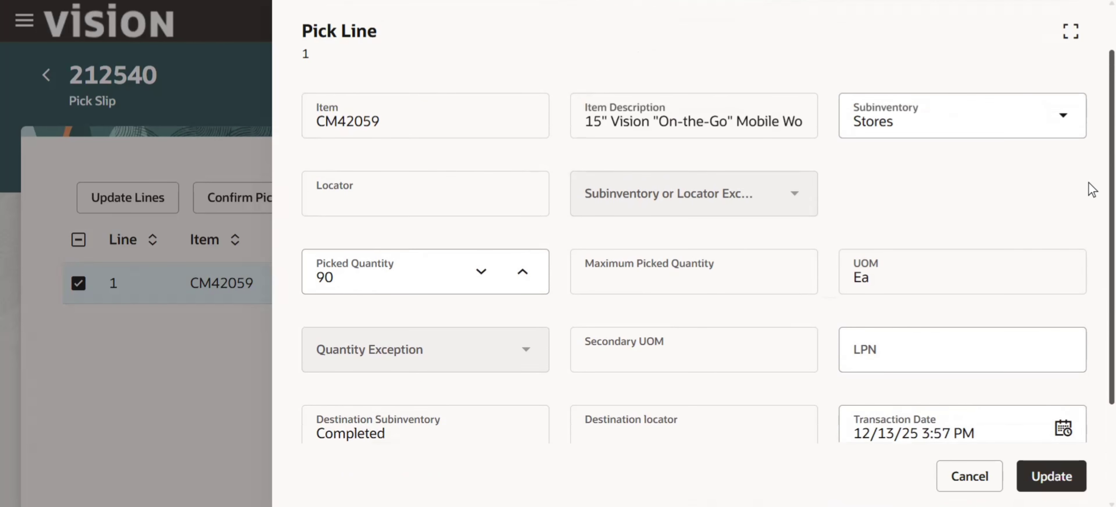
{"action": "scroll", "coordinate": [1092, 236], "scroll_direction": "down", "scroll_amount": 5}
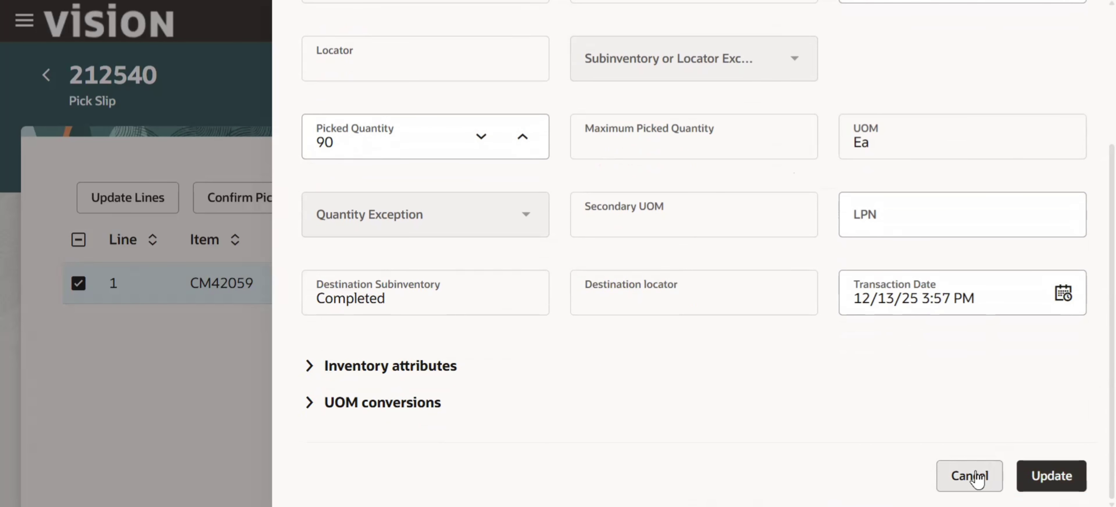
{"action": "left_click", "coordinate": [971, 476]}
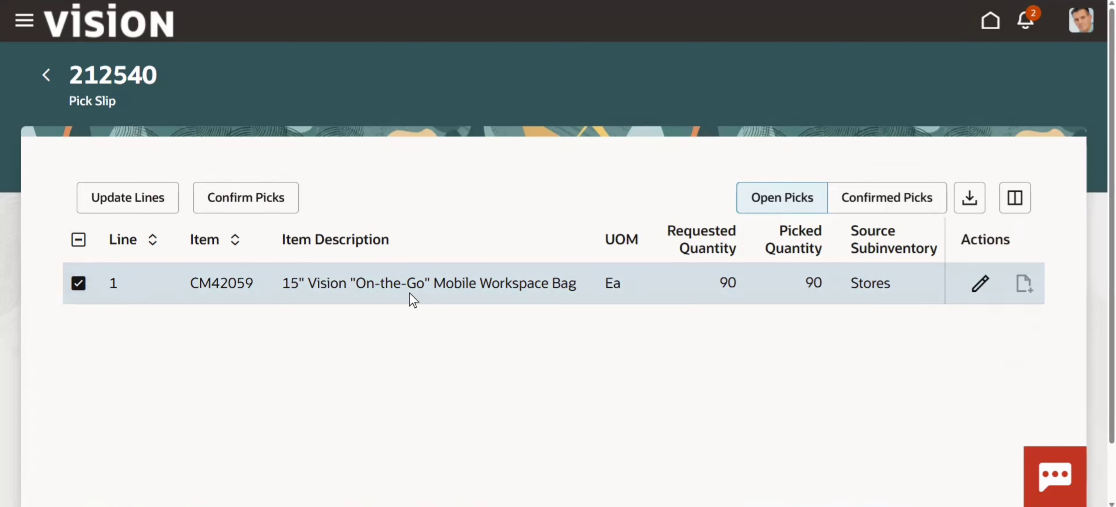
Step: Confirm the pick for the selected line of item CM42059
{"action": "left_click", "coordinate": [245, 212]}
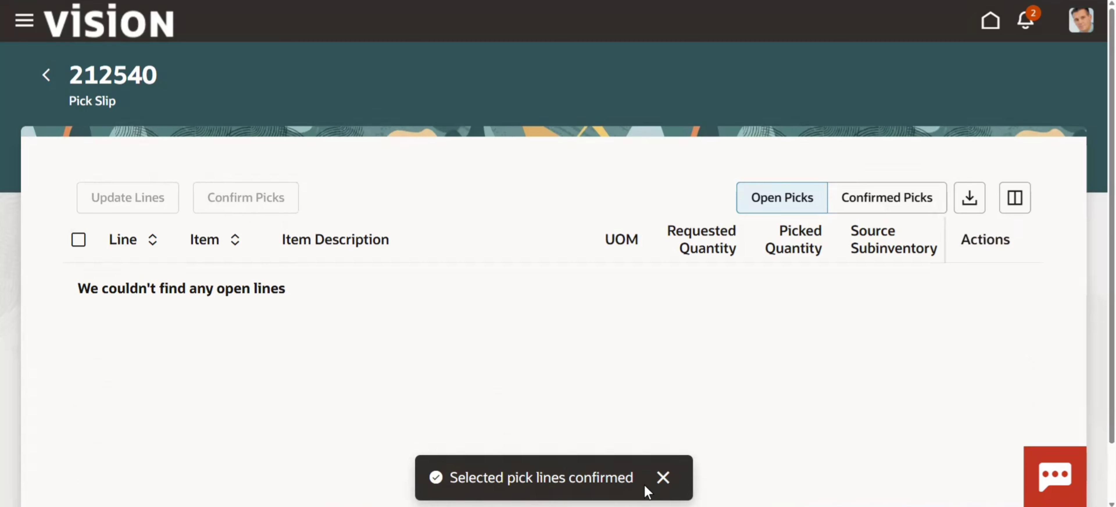
{"action": "scroll", "coordinate": [1089, 419], "scroll_direction": "down", "scroll_amount": 2}
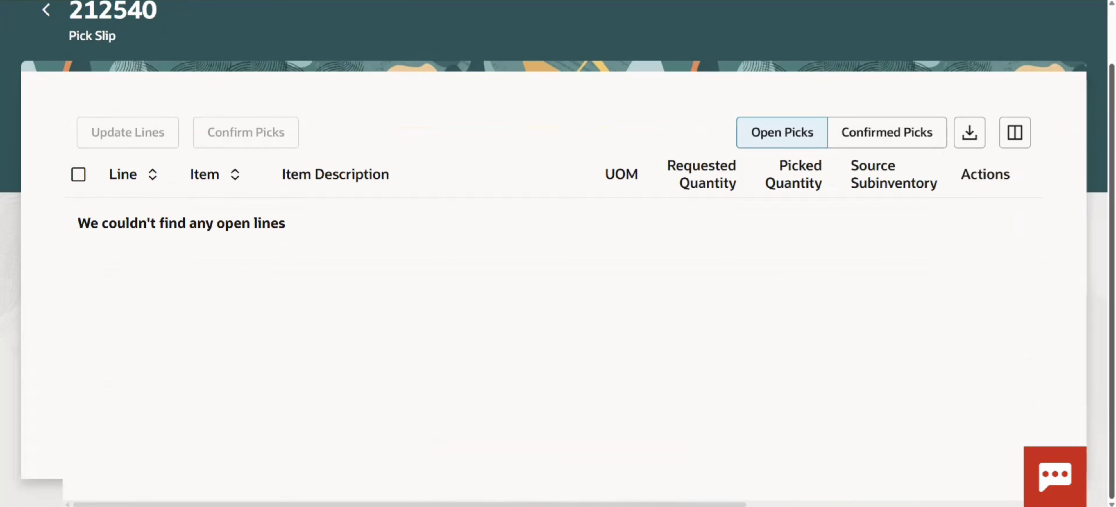
{"action": "scroll", "coordinate": [1089, 329], "scroll_direction": "up", "scroll_amount": 2}
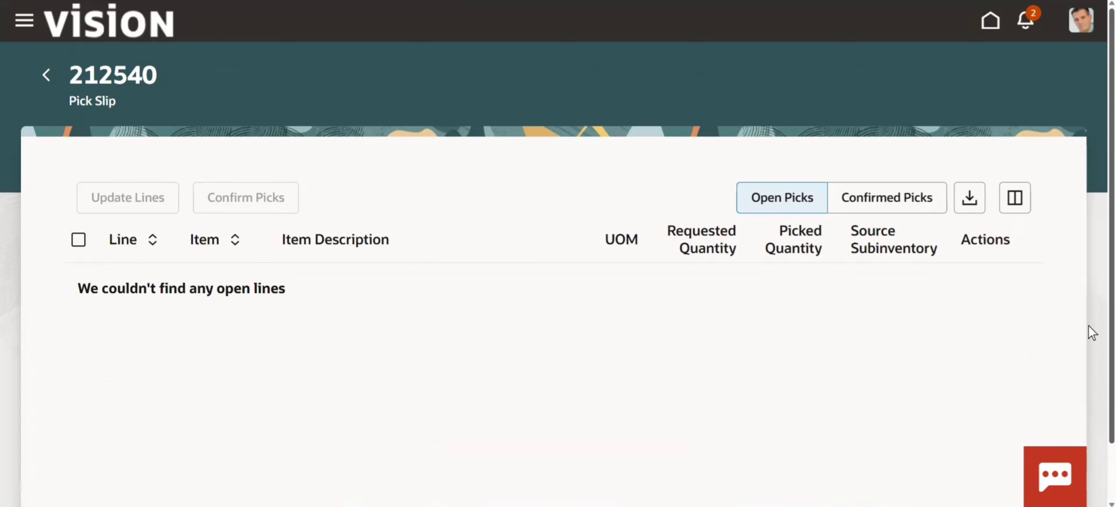
Step: Filter the confirmed pick slips to the Requisitions type and view the lines of the slip for movement request Dec132025
{"action": "left_click", "coordinate": [47, 74]}
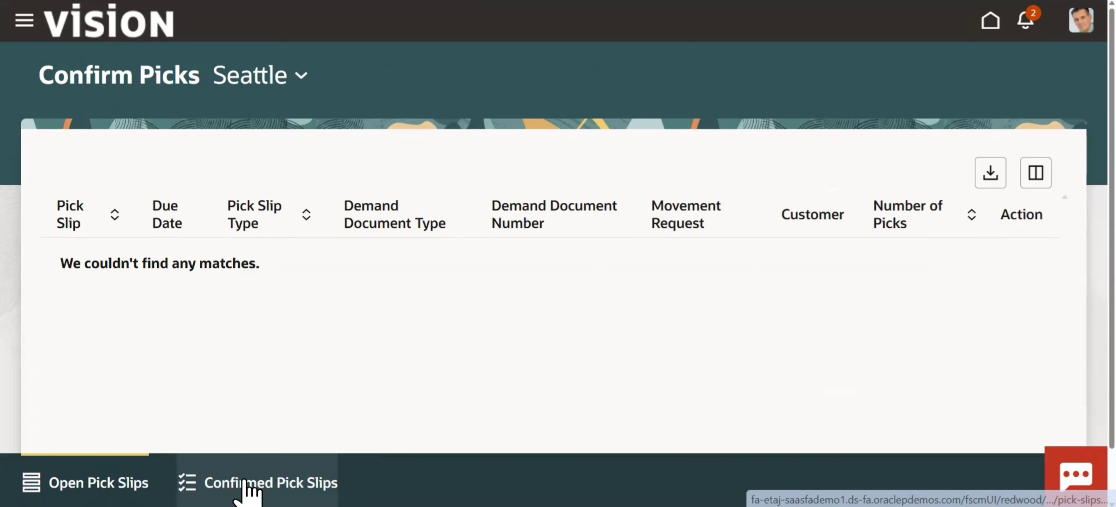
{"action": "left_click", "coordinate": [243, 483]}
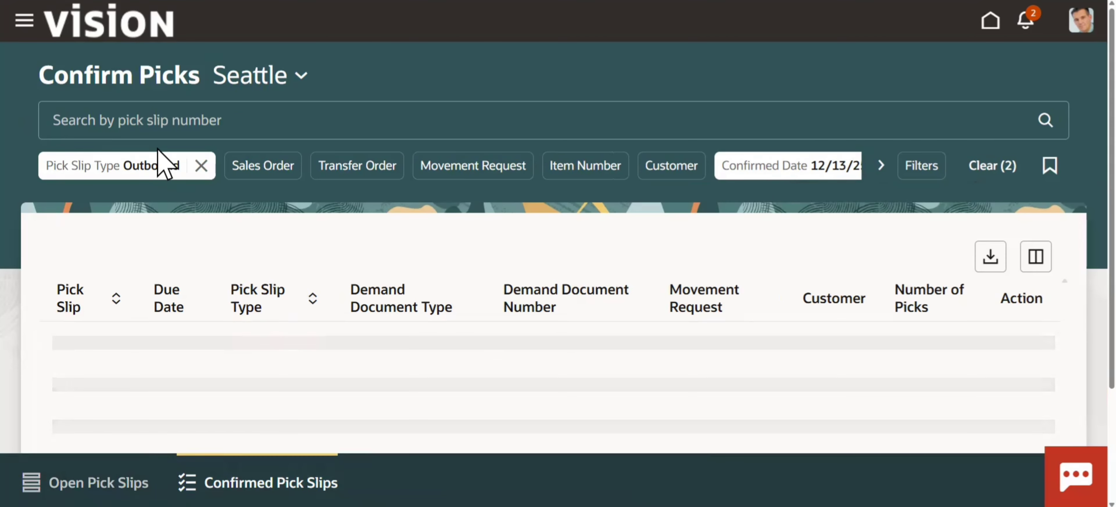
{"action": "left_click", "coordinate": [160, 169]}
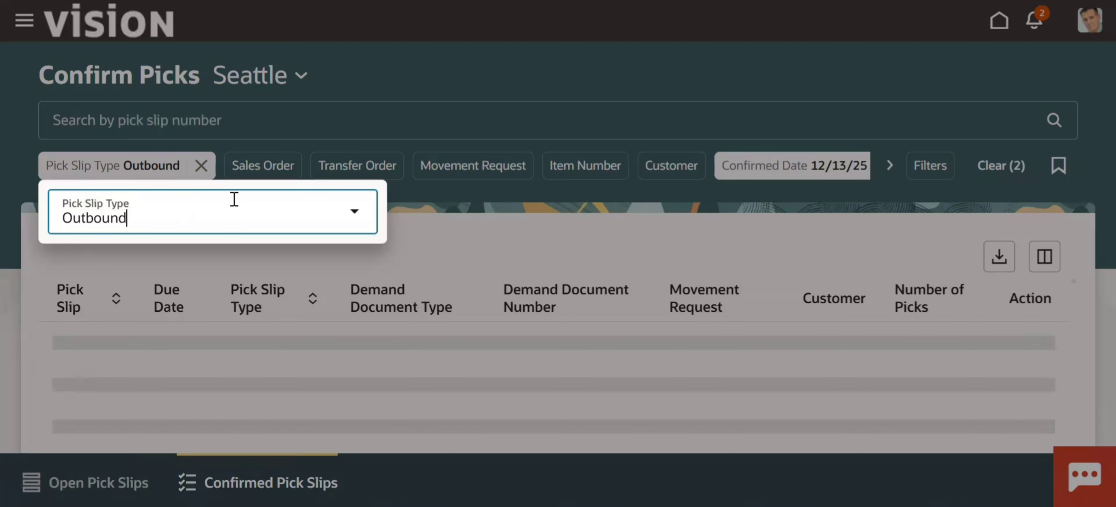
{"action": "left_click", "coordinate": [354, 213]}
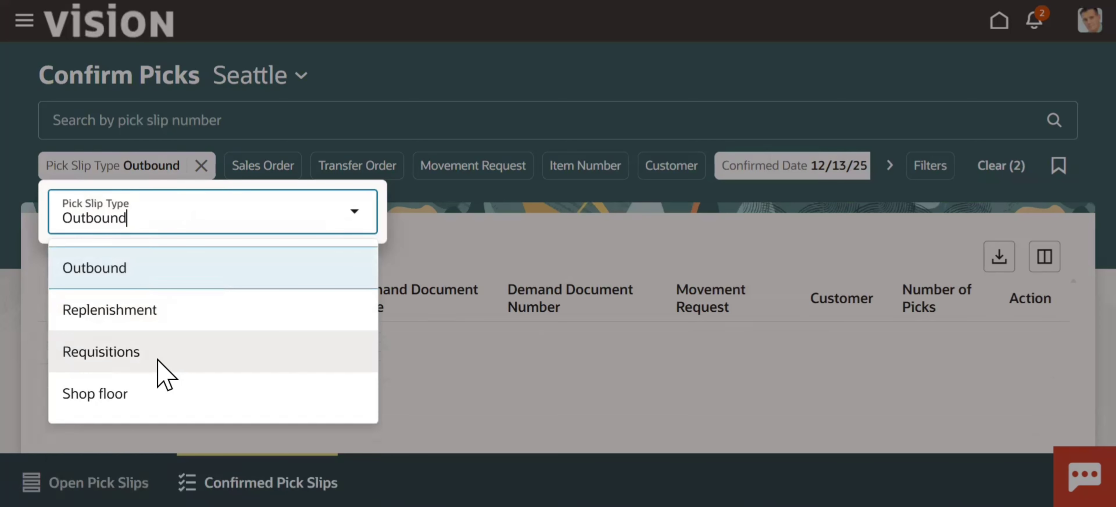
{"action": "left_click", "coordinate": [157, 360]}
{"action": "left_click", "coordinate": [444, 236]}
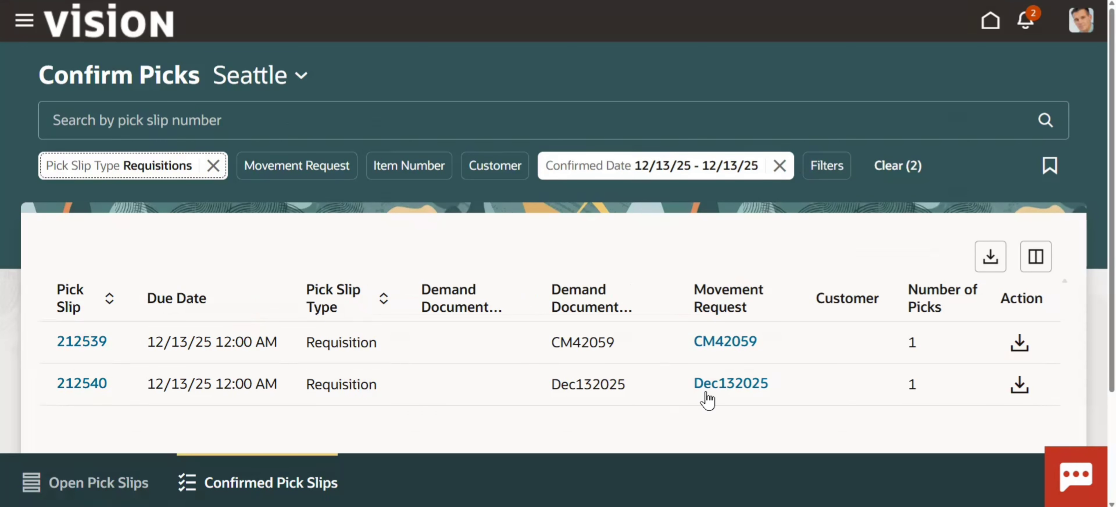
{"action": "left_click", "coordinate": [85, 386]}
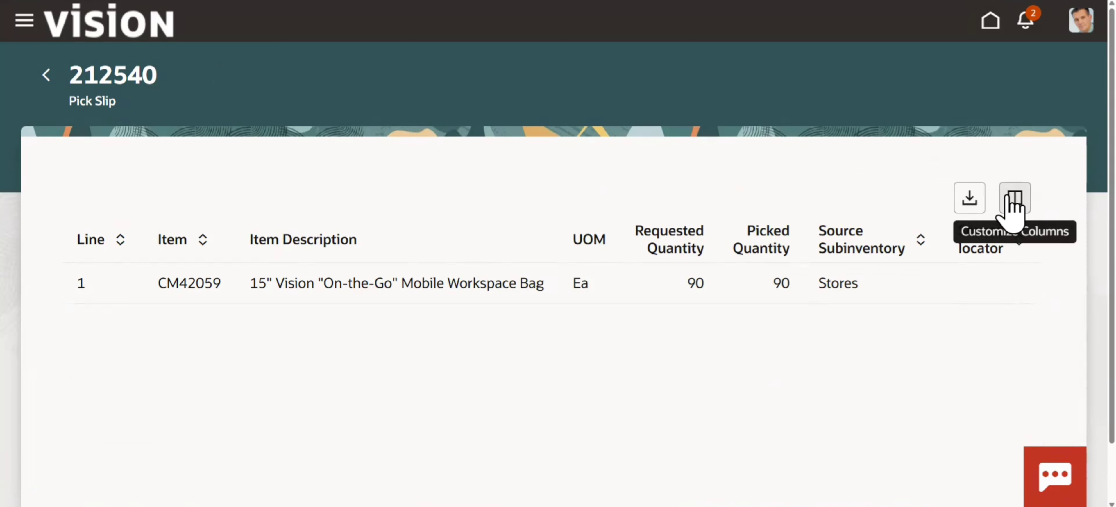
Step: Go from the pick slip to Inventory Management's Picks page and switch the organization to Seattle
{"action": "left_click", "coordinate": [992, 17]}
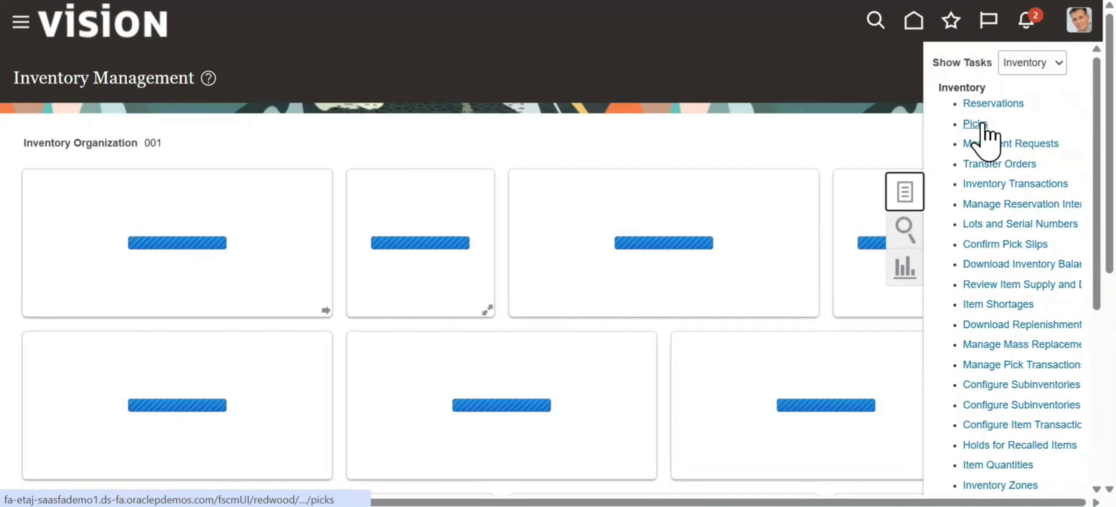
{"action": "left_click", "coordinate": [983, 124]}
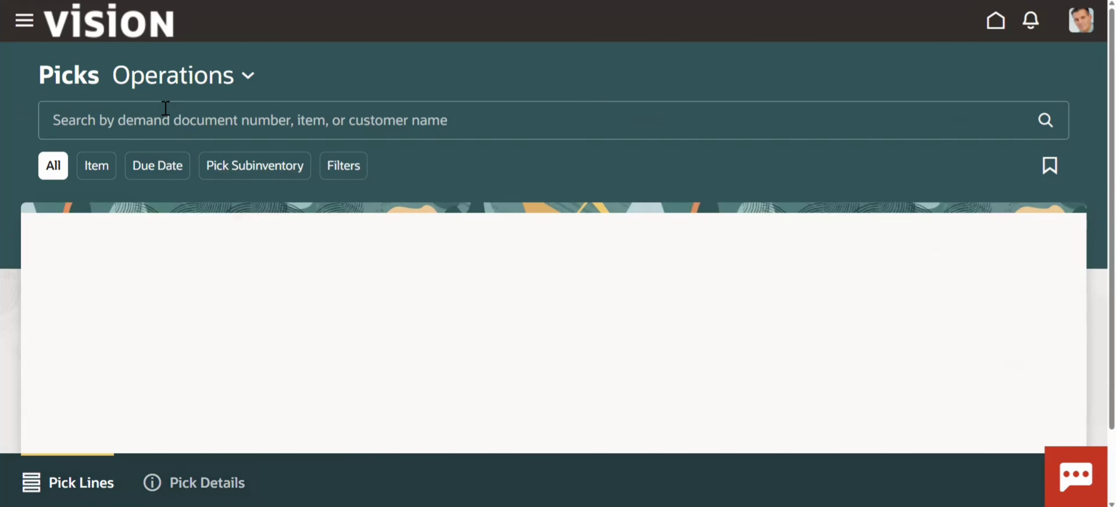
{"action": "left_click", "coordinate": [233, 83]}
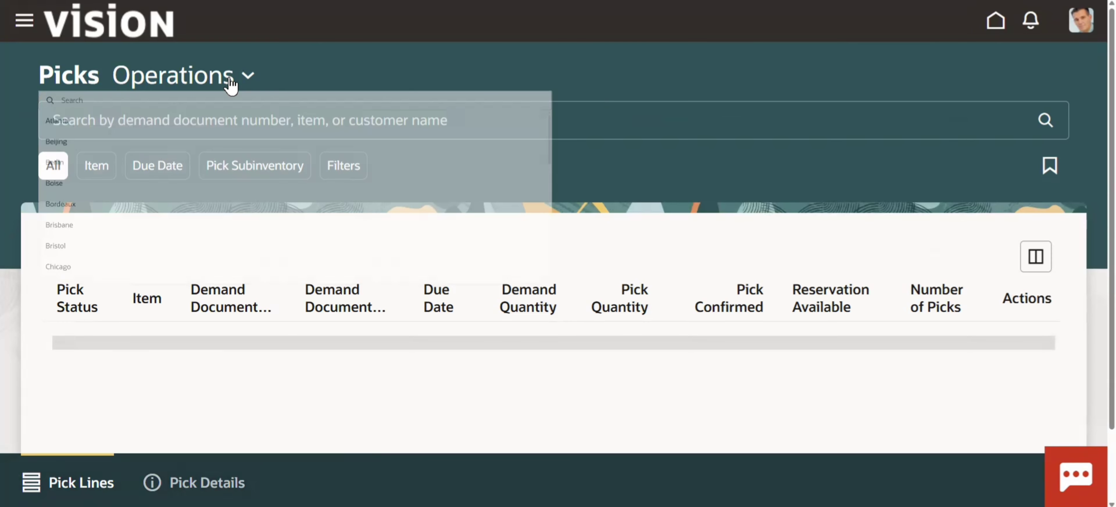
{"action": "type", "text": "sea"}
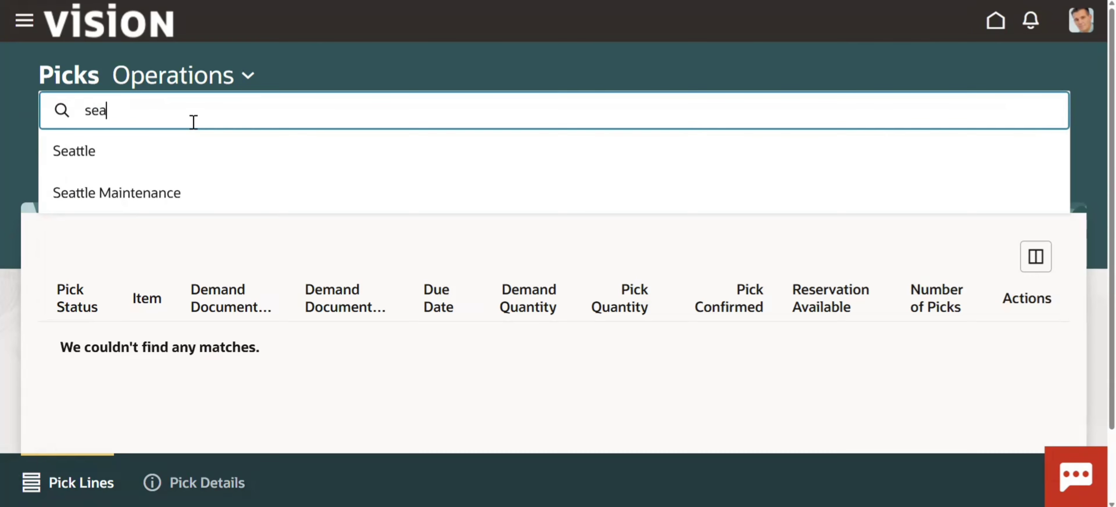
{"action": "left_click", "coordinate": [136, 149]}
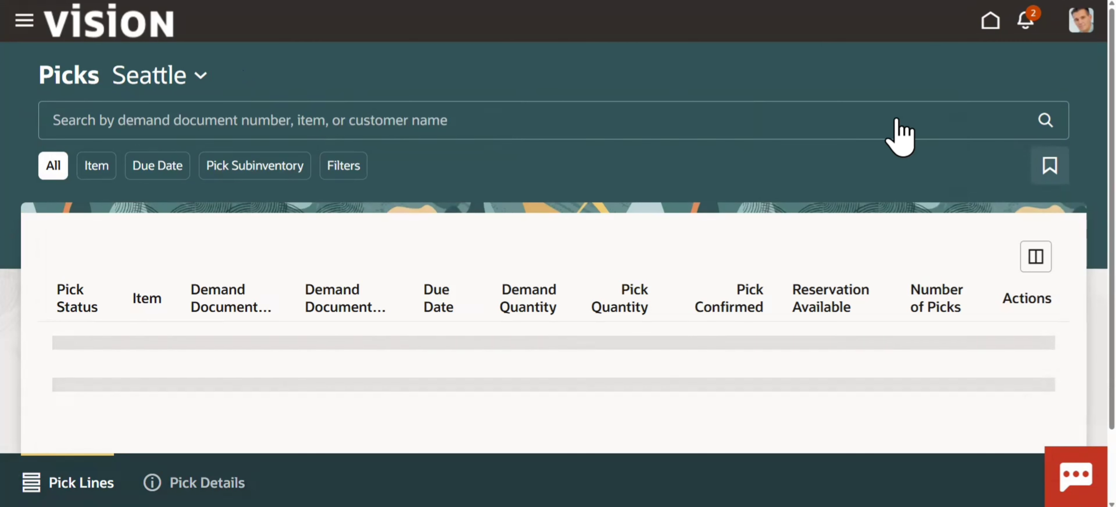
Step: Search the Seattle pick lines for movement request Dec132025
{"action": "left_click", "coordinate": [887, 111]}
{"action": "type", "text": "D"}
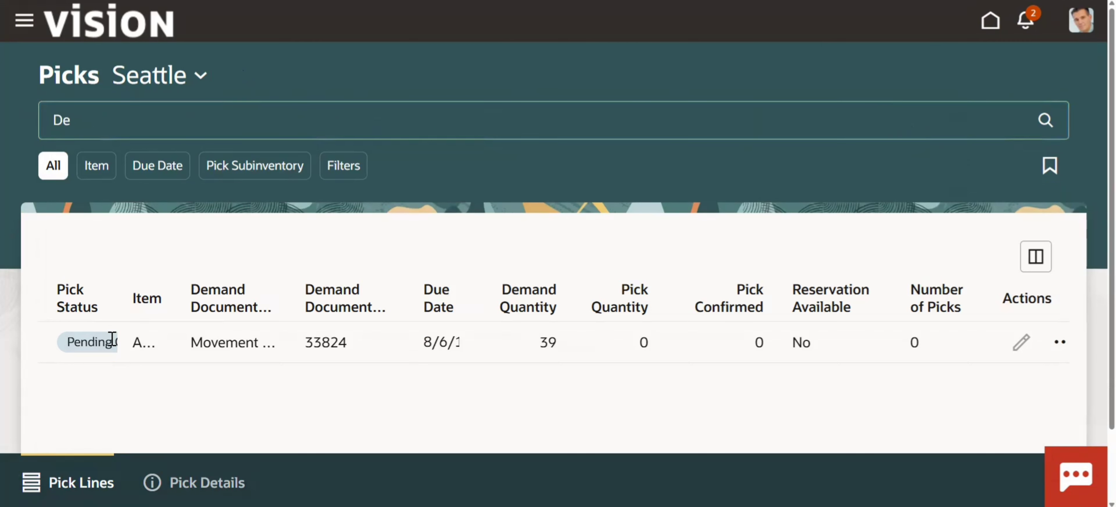
{"action": "type", "text": "ec132025"}
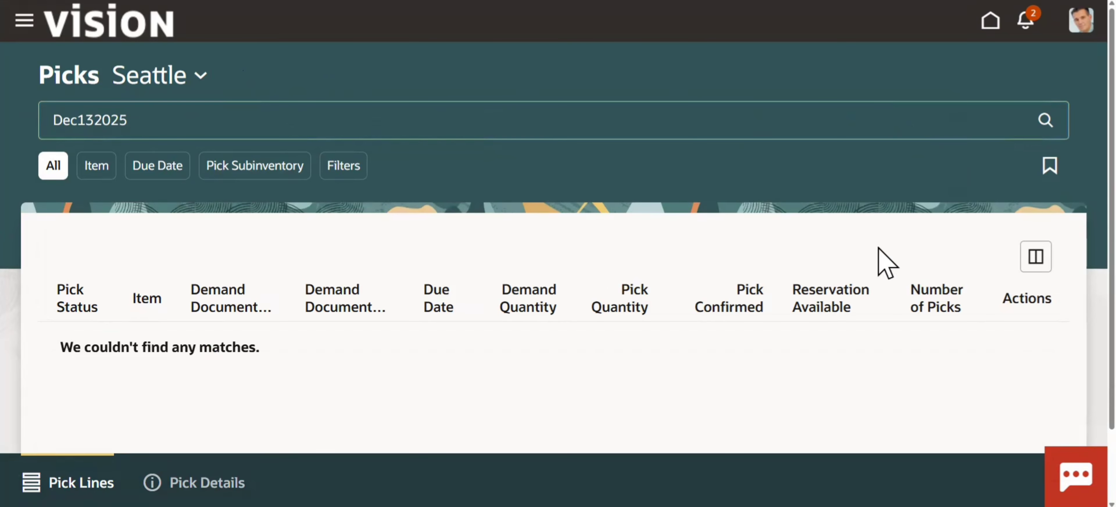
{"action": "scroll", "coordinate": [1061, 308], "scroll_direction": "down", "scroll_amount": 1}
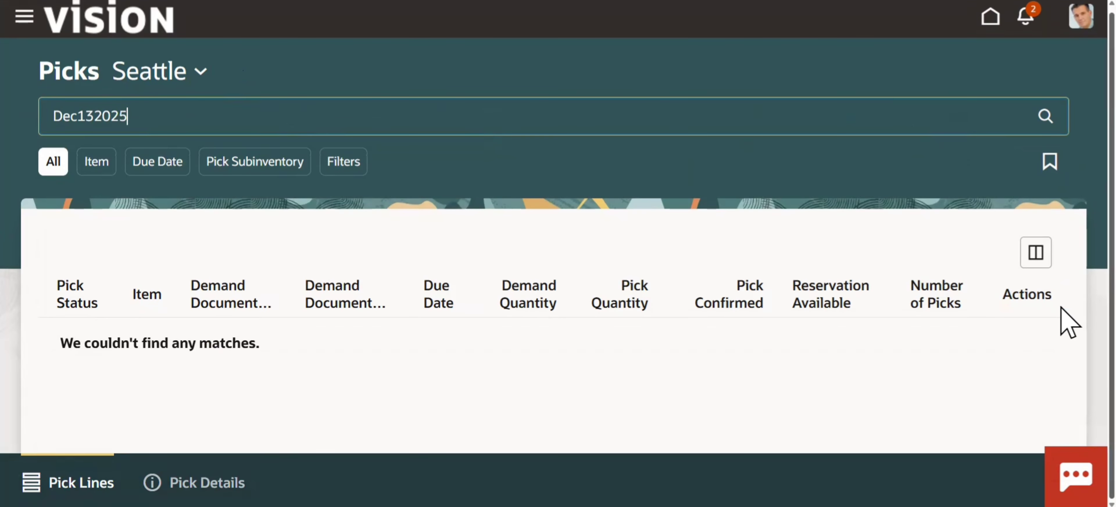
Step: Search the Seattle pick details for movement request Dec132025
{"action": "left_click", "coordinate": [196, 480]}
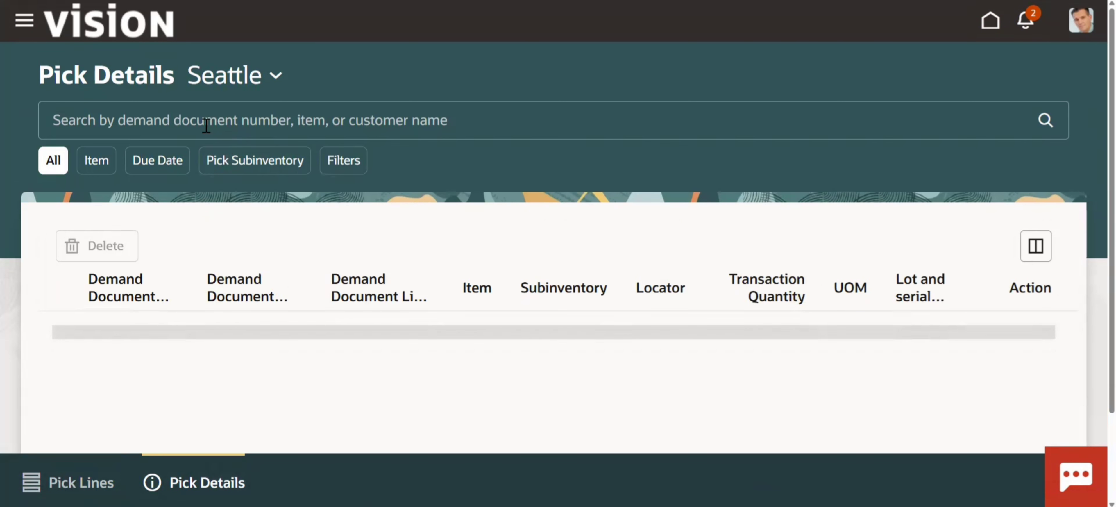
{"action": "left_click", "coordinate": [206, 125]}
{"action": "type", "text": "Dec"}
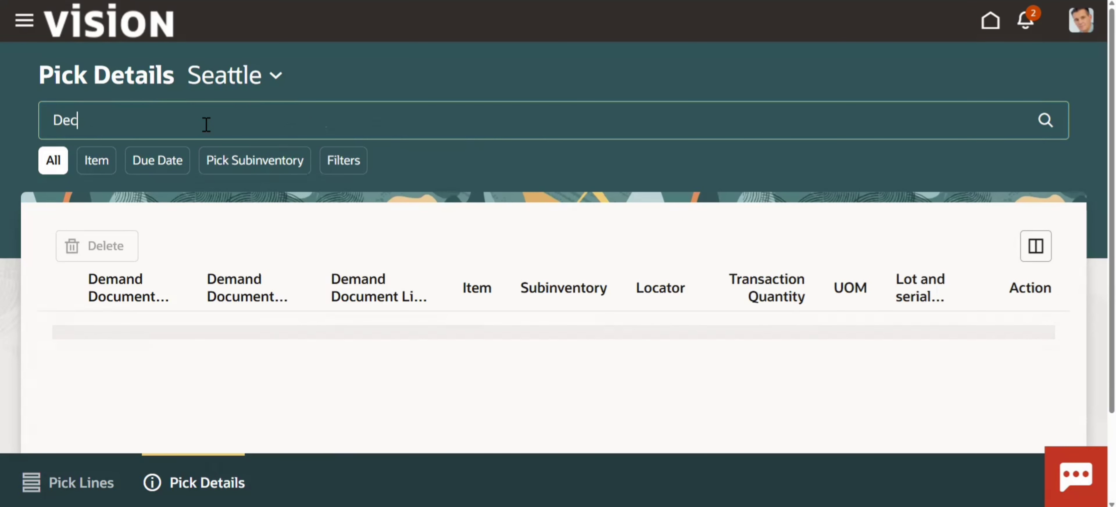
{"action": "type", "text": "132025"}
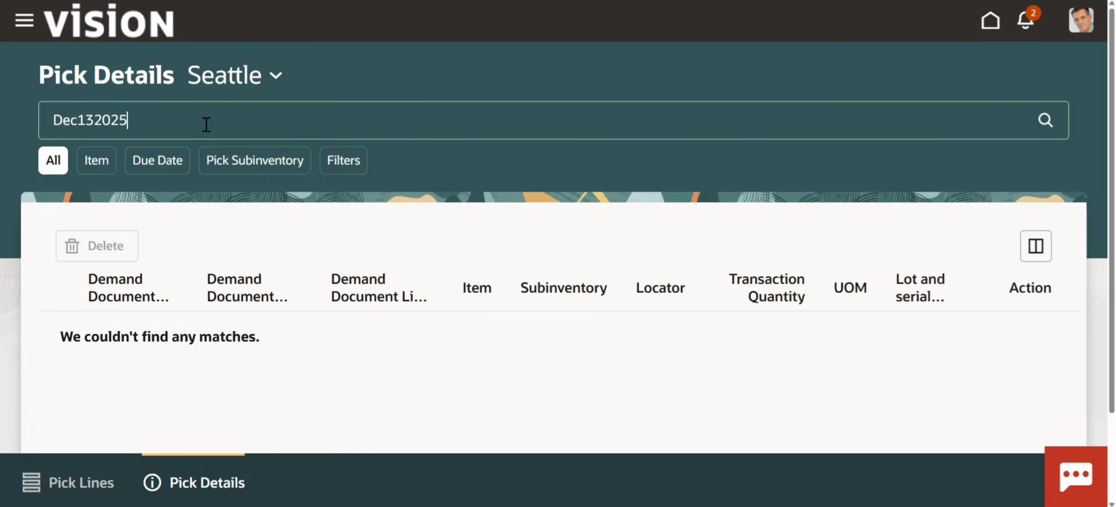
{"action": "key", "text": "Return"}
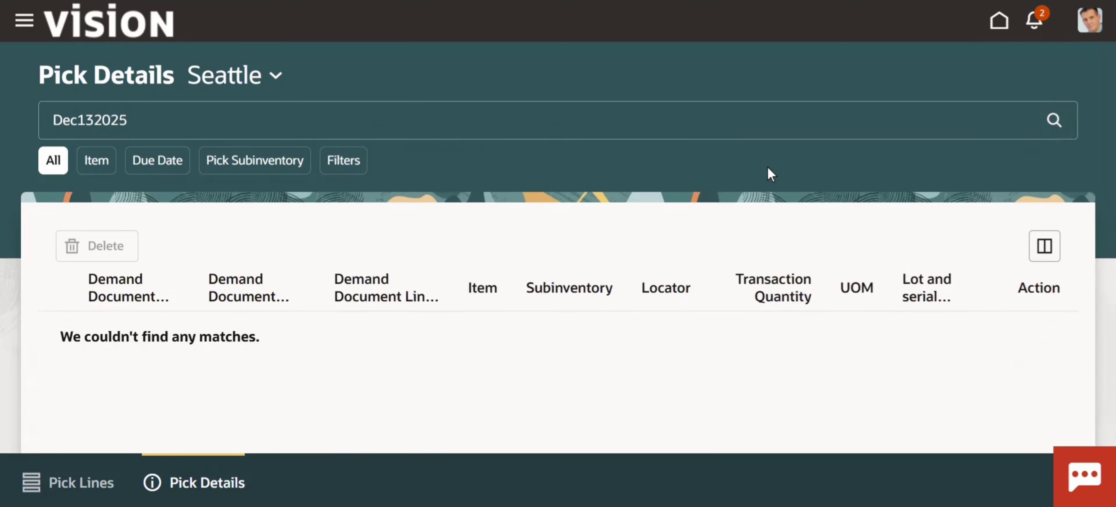
Step: Clear the Dec132025 search text and rerun the search without criteria in both the pick lines and the pick details
{"action": "double_click", "coordinate": [168, 129]}
{"action": "key", "text": "BackSpace"}
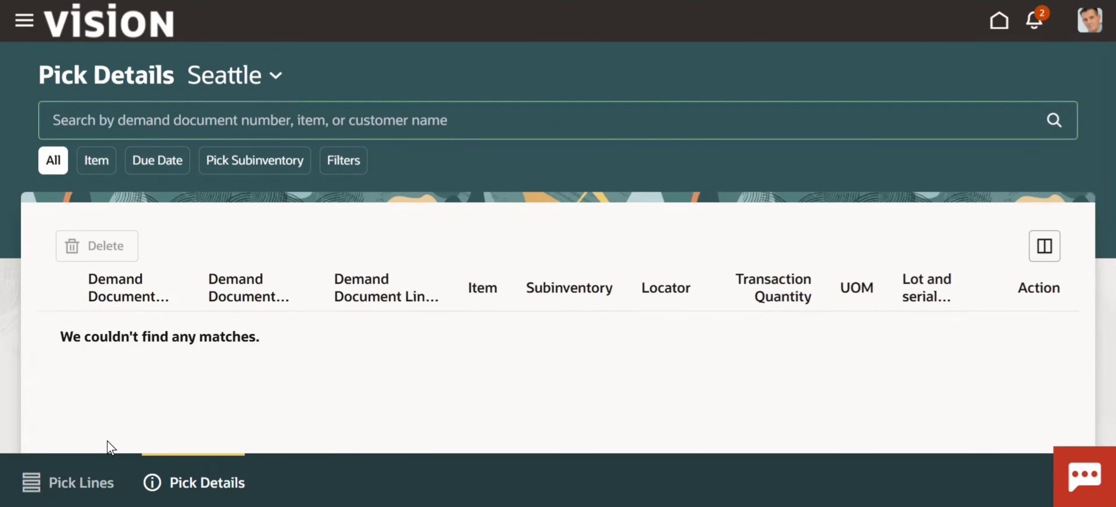
{"action": "left_click", "coordinate": [83, 483]}
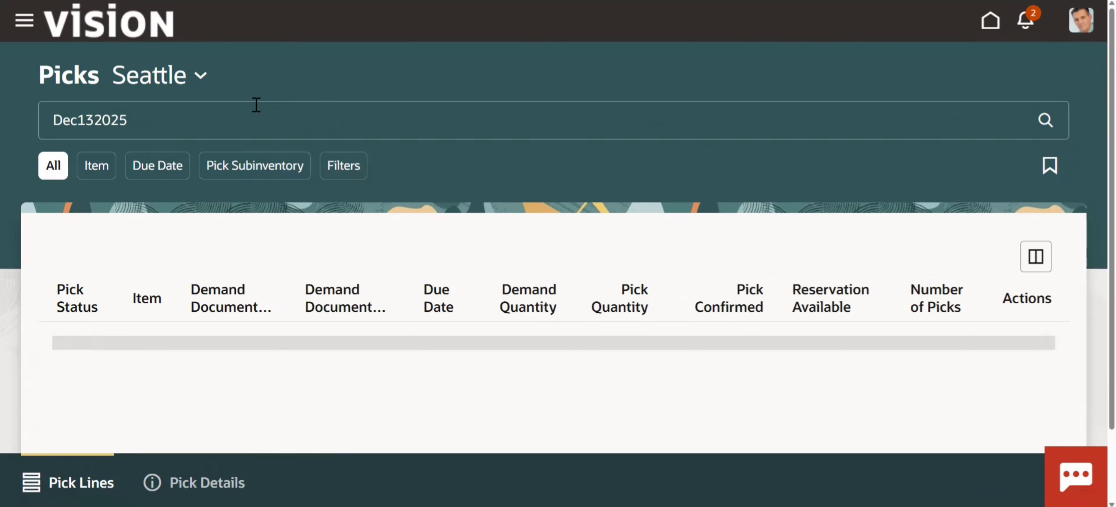
{"action": "left_click", "coordinate": [256, 104]}
{"action": "key", "text": "ctrl+a"}
{"action": "key", "text": "BackSpace"}
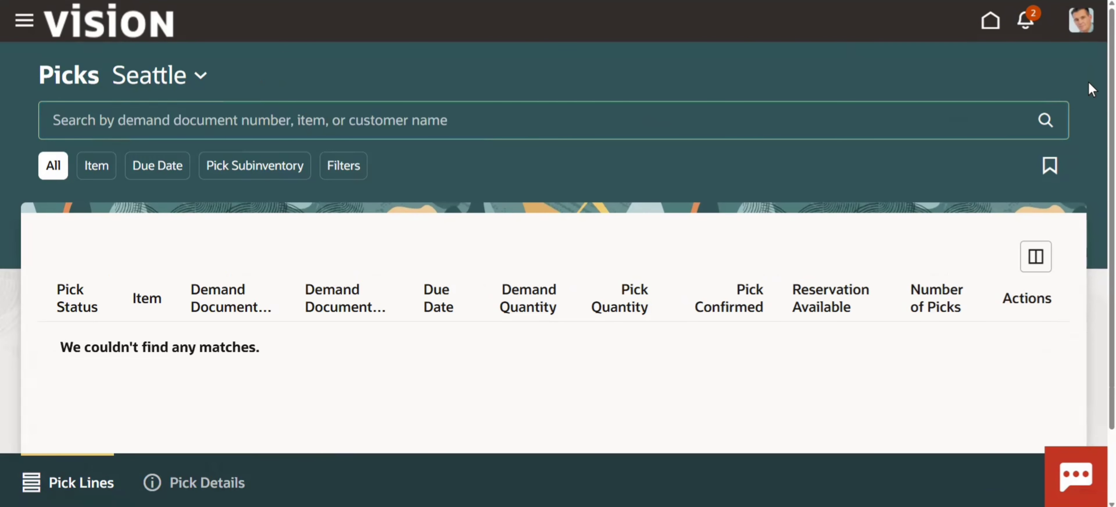
{"action": "left_click", "coordinate": [1045, 125]}
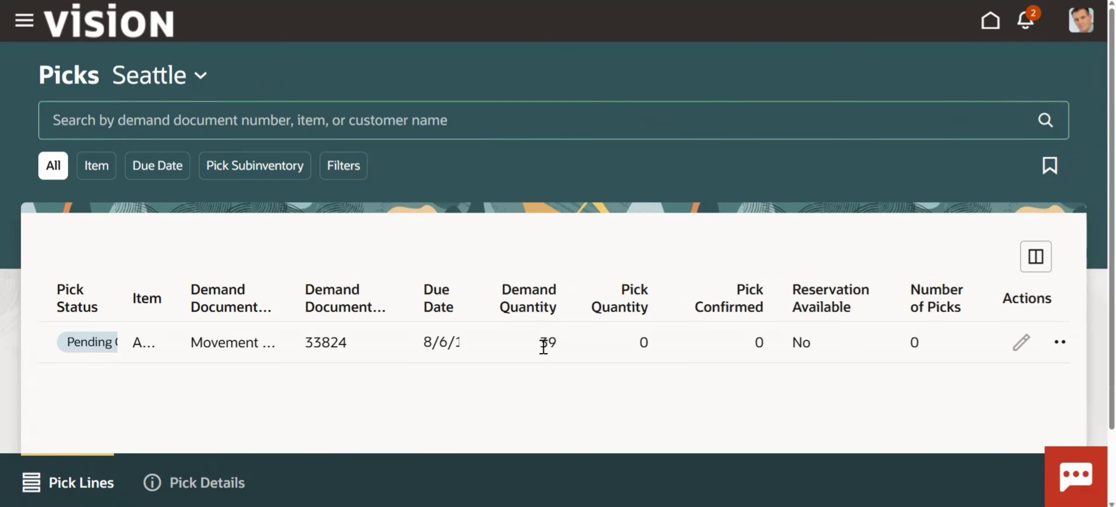
{"action": "left_click", "coordinate": [205, 472]}
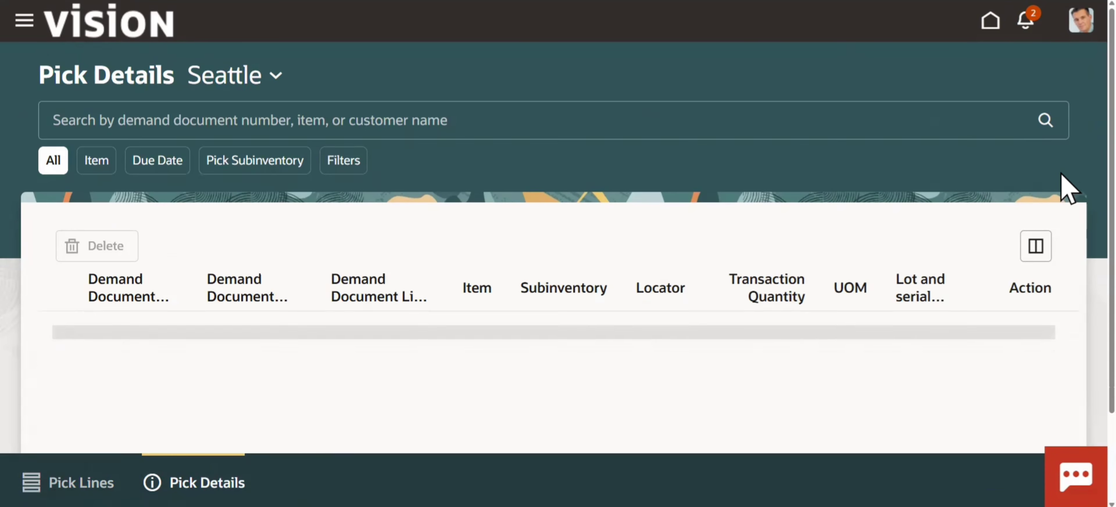
{"action": "left_click", "coordinate": [1052, 122]}
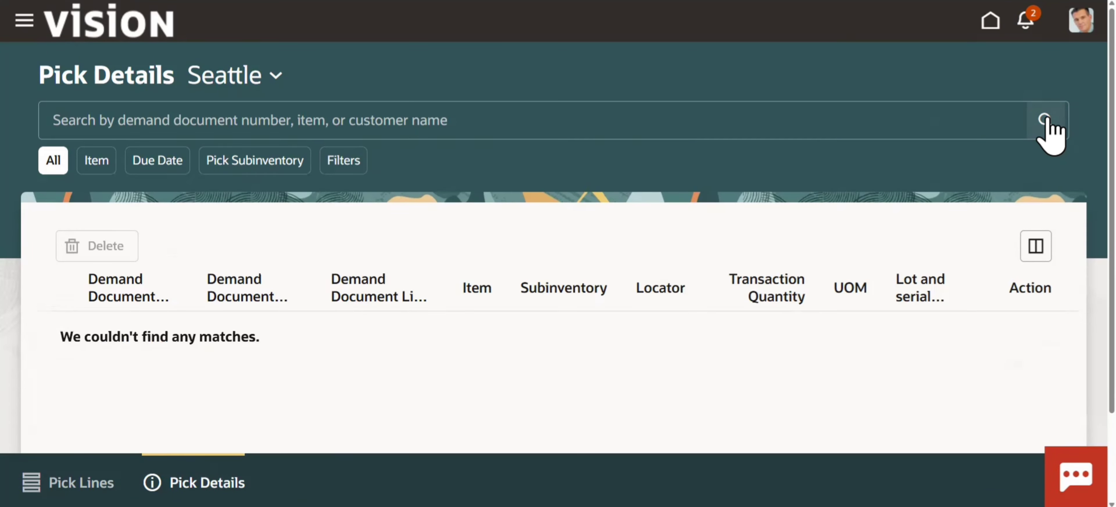
Step: Copy item number CM42059 from the text notes and search the Seattle pick lines for it
{"action": "left_click", "coordinate": [86, 488]}
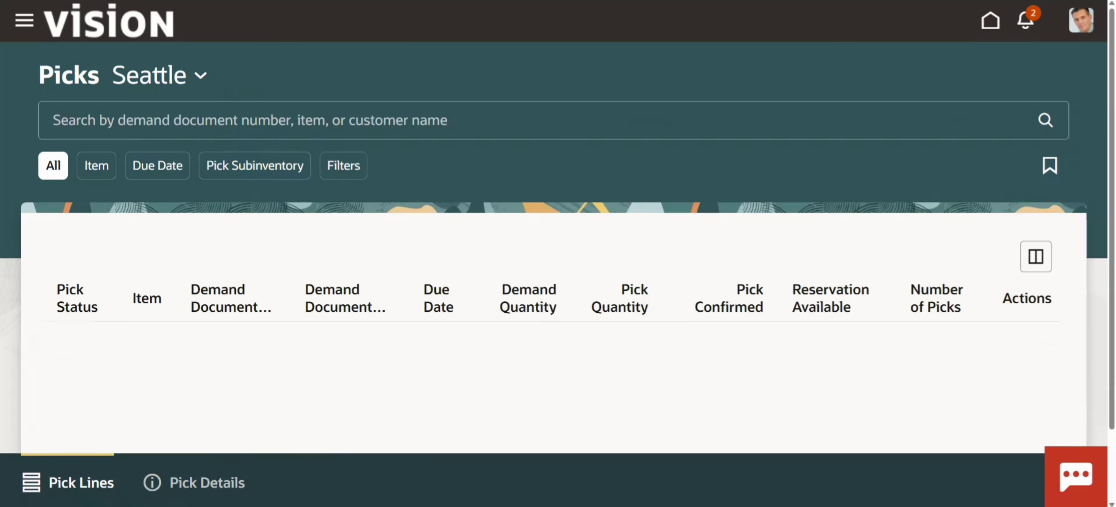
{"action": "key", "text": "alt+Tab"}
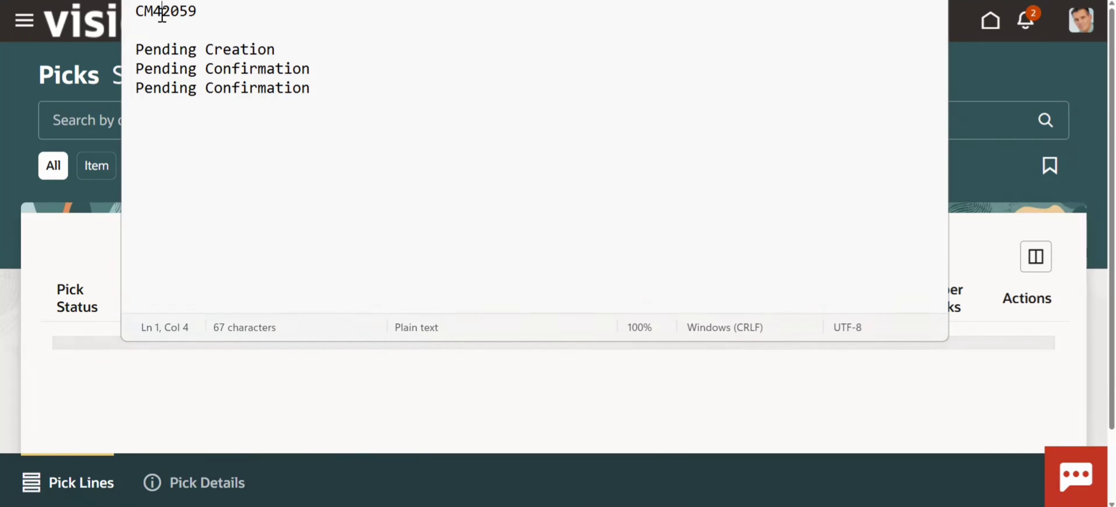
{"action": "double_click", "coordinate": [165, 16]}
{"action": "key", "text": "ctrl+c"}
{"action": "key", "text": "alt+Tab"}
{"action": "left_click", "coordinate": [140, 122]}
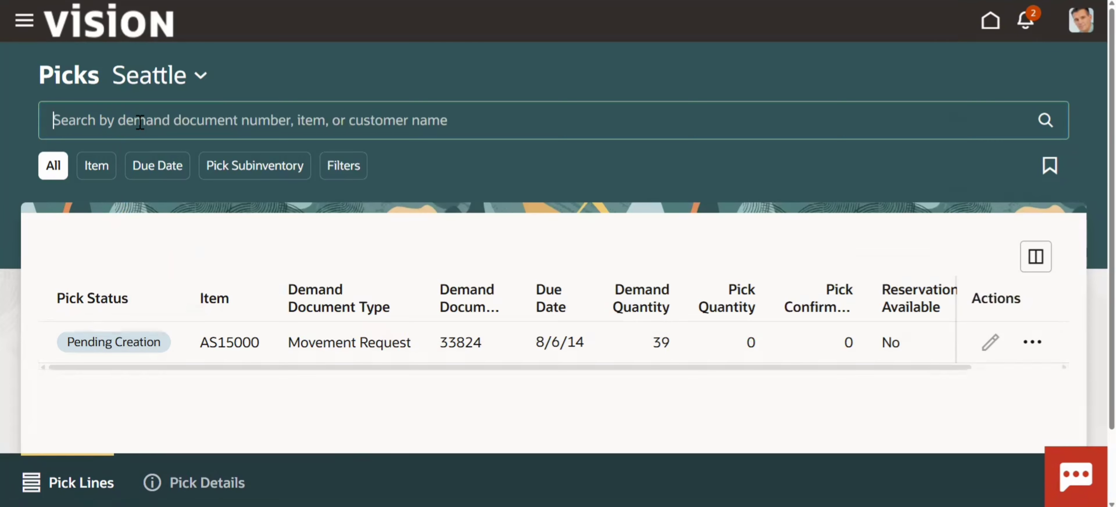
{"action": "key", "text": "ctrl+v"}
{"action": "key", "text": "Return"}
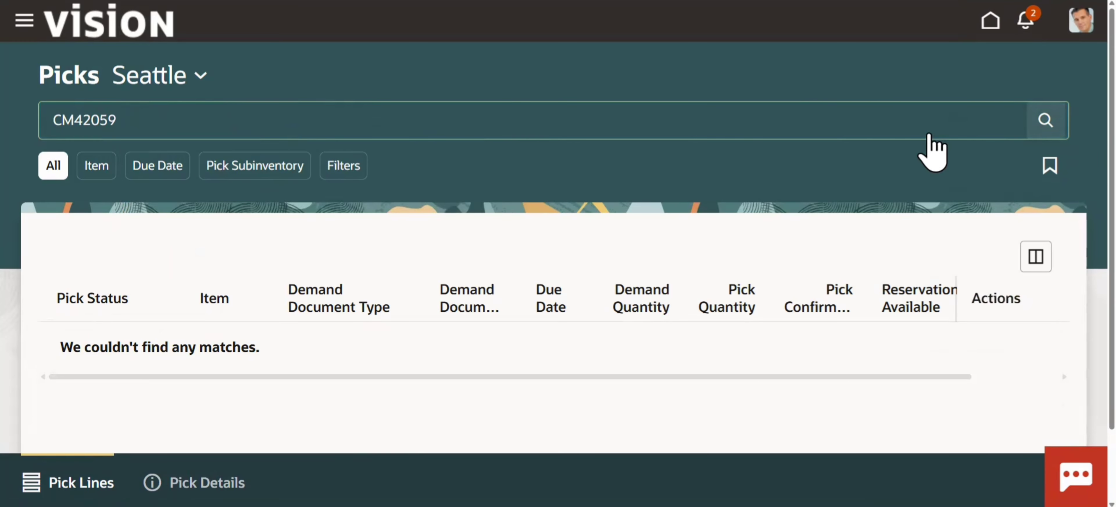
Step: Filter the pick lines by item CM42059, clear the search text and run the search again
{"action": "left_click", "coordinate": [97, 167]}
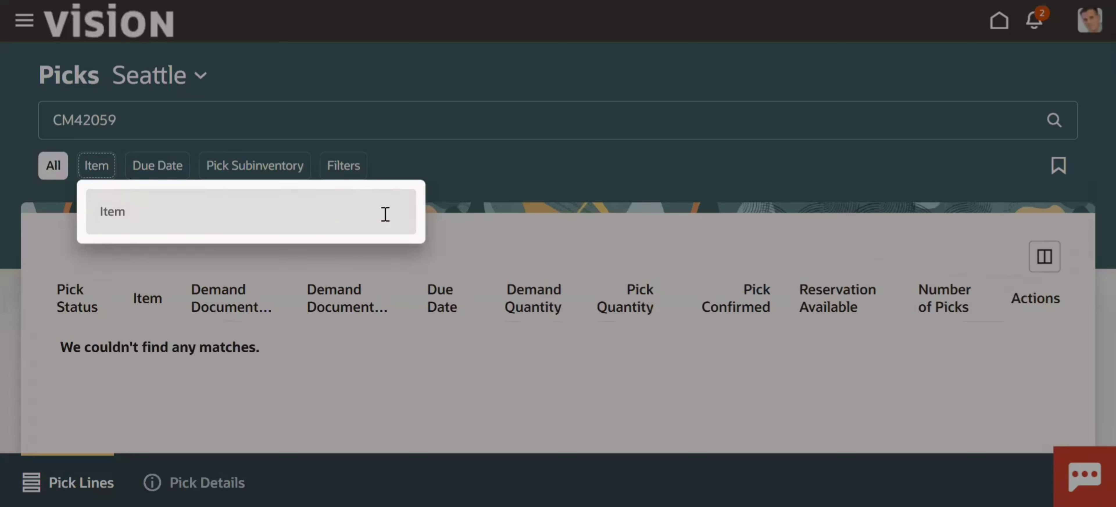
{"action": "left_click", "coordinate": [253, 225]}
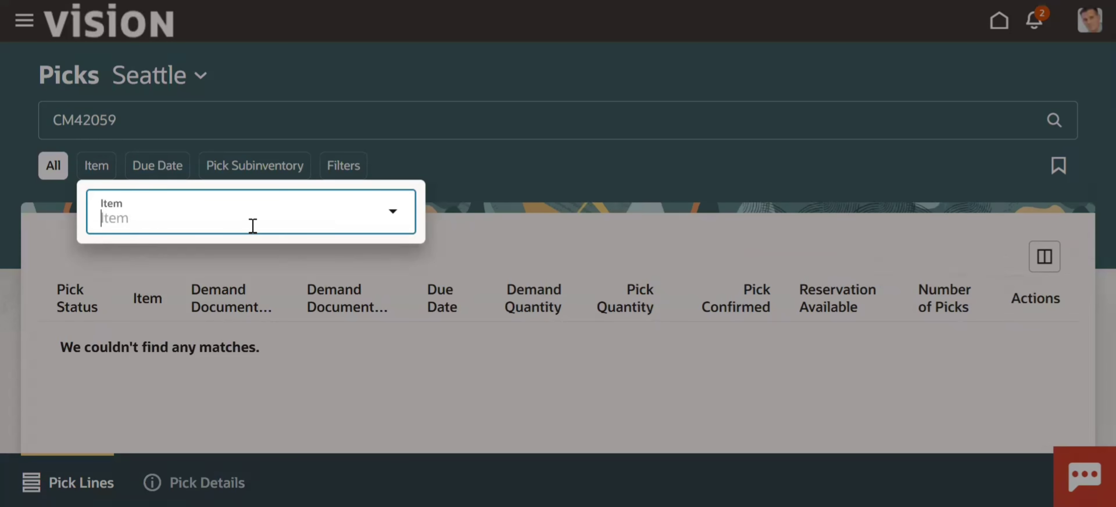
{"action": "key", "text": "ctrl+v"}
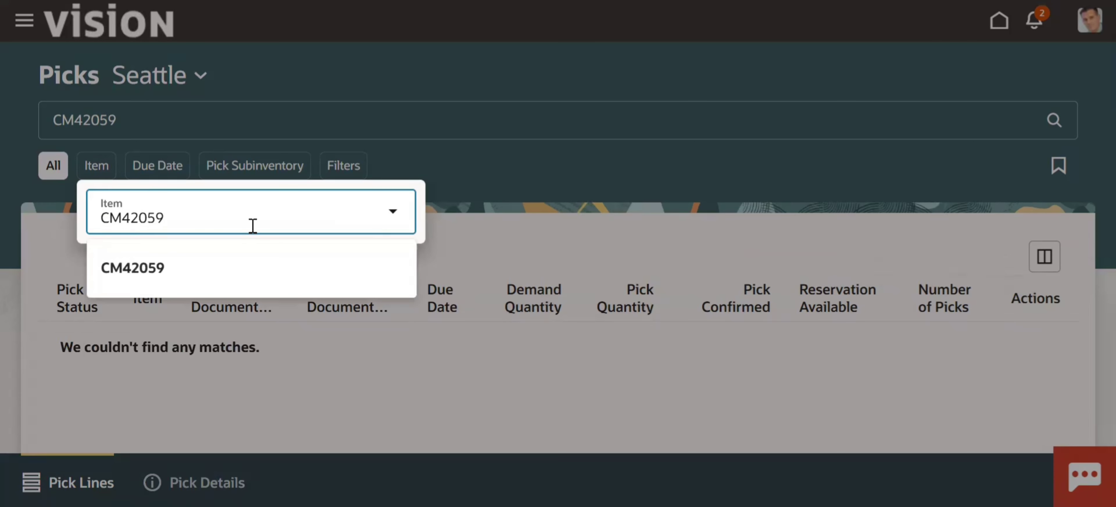
{"action": "left_click", "coordinate": [218, 279]}
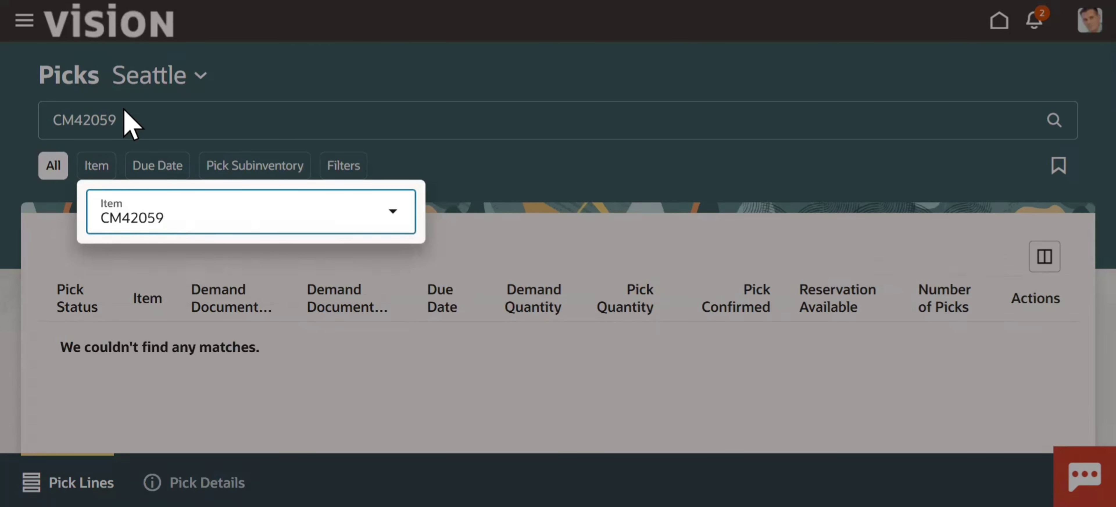
{"action": "left_click", "coordinate": [124, 118]}
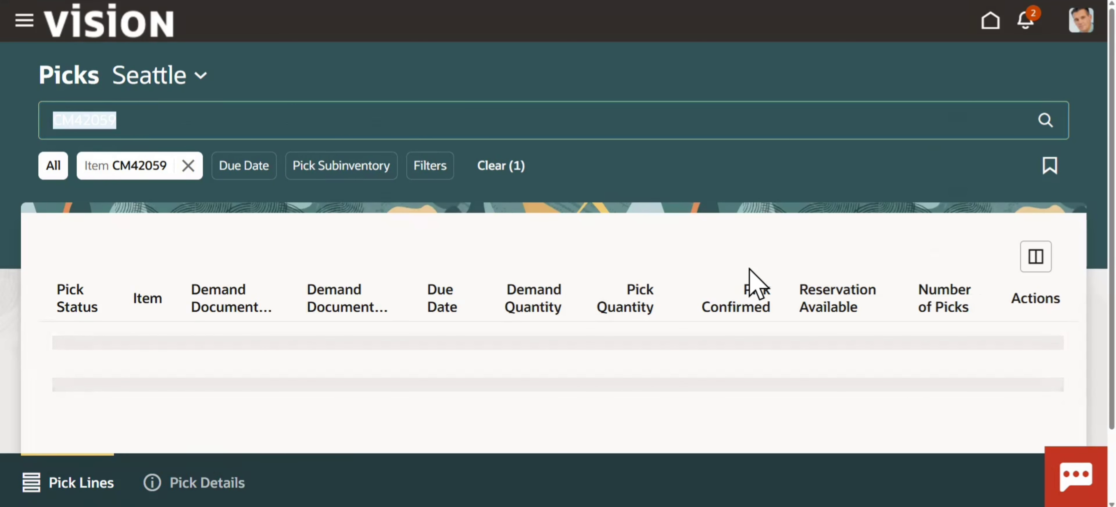
{"action": "left_click", "coordinate": [168, 130]}
{"action": "key", "text": "ctrl+c"}
{"action": "key", "text": "BackSpace"}
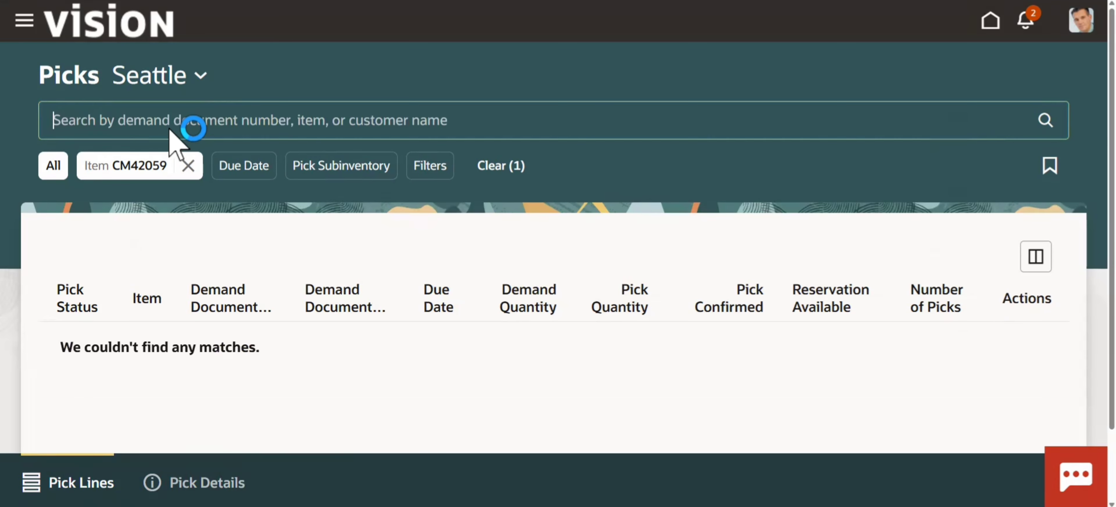
{"action": "left_click", "coordinate": [1048, 125]}
Step: Filter the Seattle pick details by item CM42059
{"action": "left_click", "coordinate": [220, 483]}
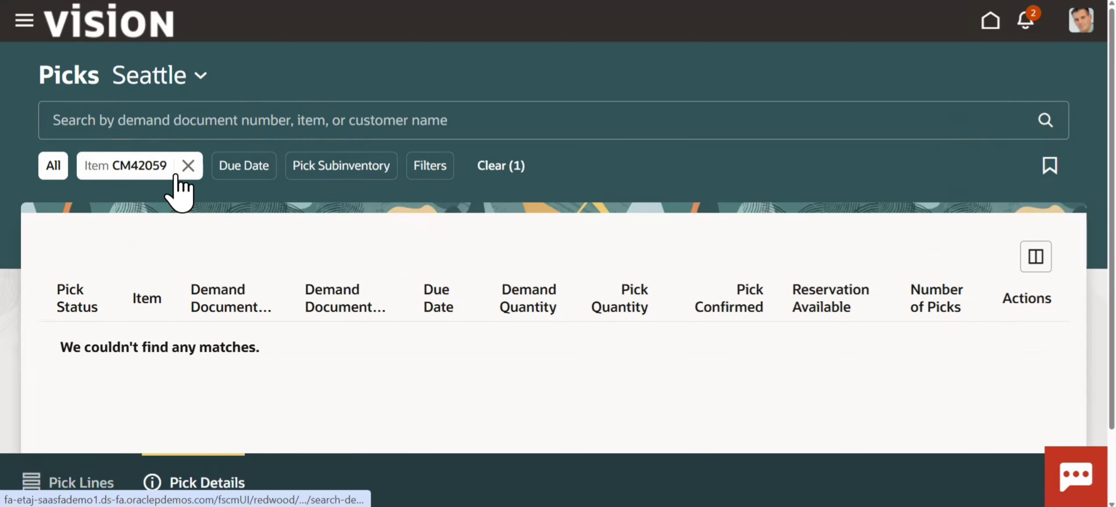
{"action": "left_click", "coordinate": [98, 163]}
{"action": "type", "text": "CM42059"}
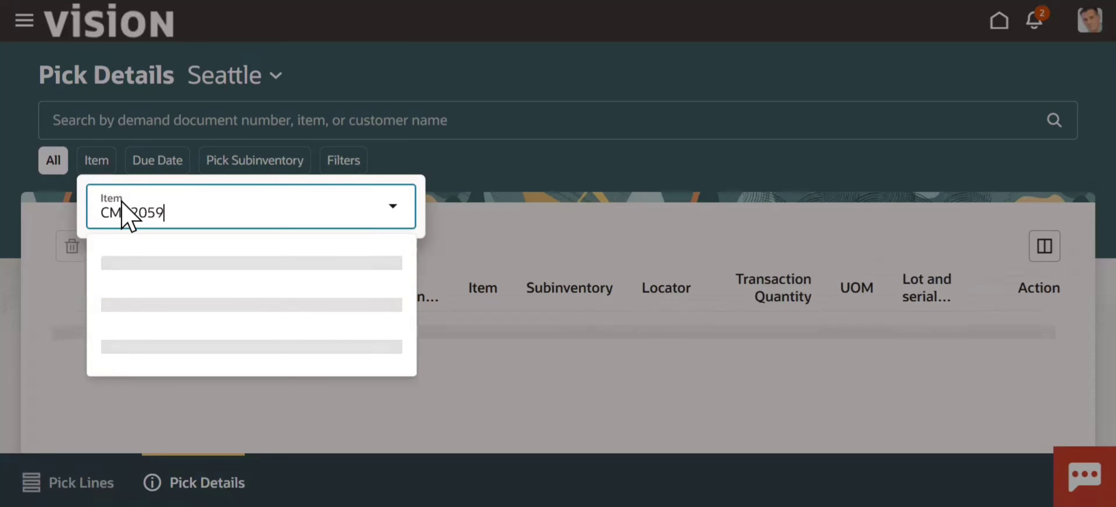
{"action": "left_click", "coordinate": [213, 264]}
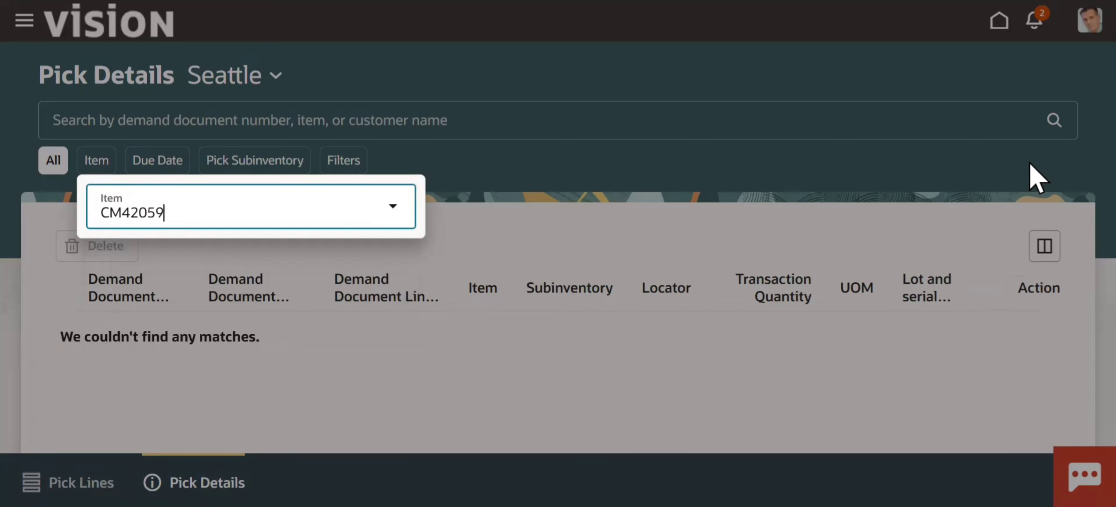
{"action": "left_click", "coordinate": [600, 215]}
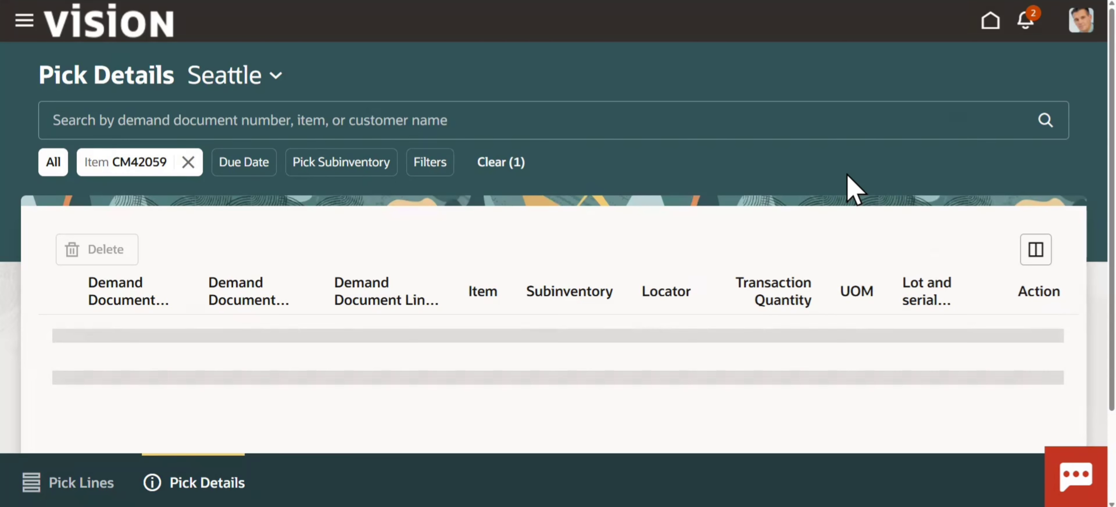
Step: Return to the home page and open the inventory transactions from Inventory Management (Classic)
{"action": "left_click", "coordinate": [993, 16]}
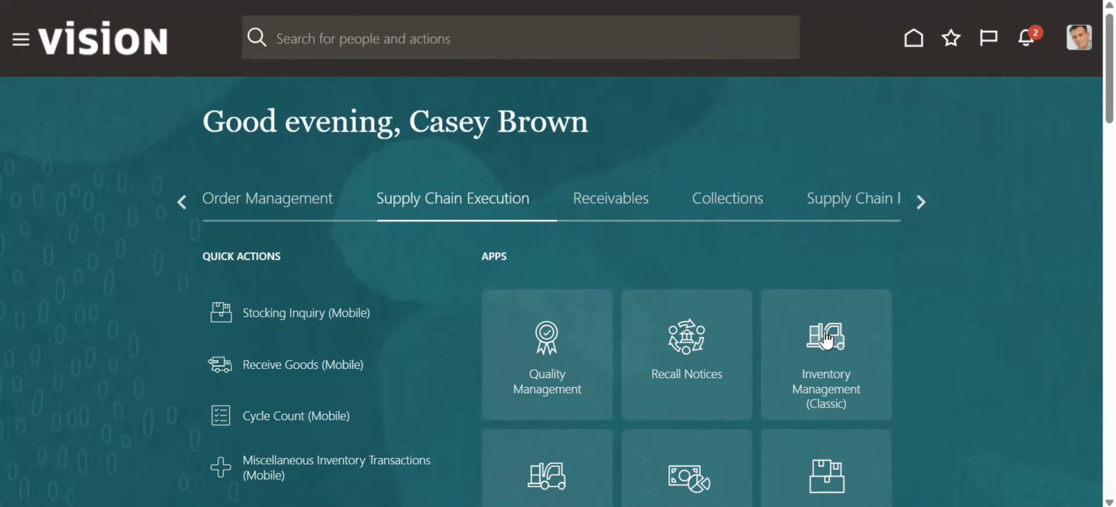
{"action": "left_click", "coordinate": [824, 330]}
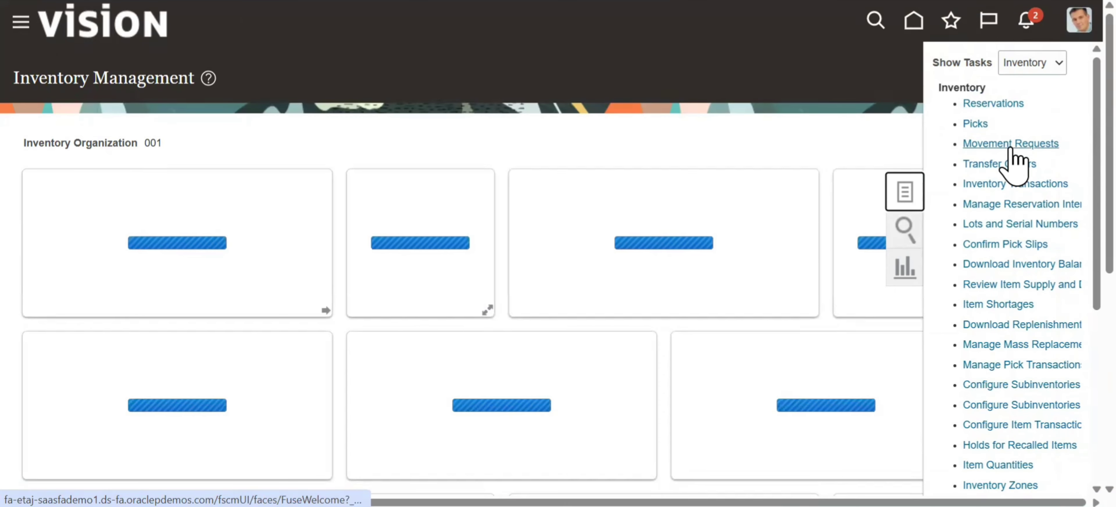
{"action": "left_click", "coordinate": [1017, 183]}
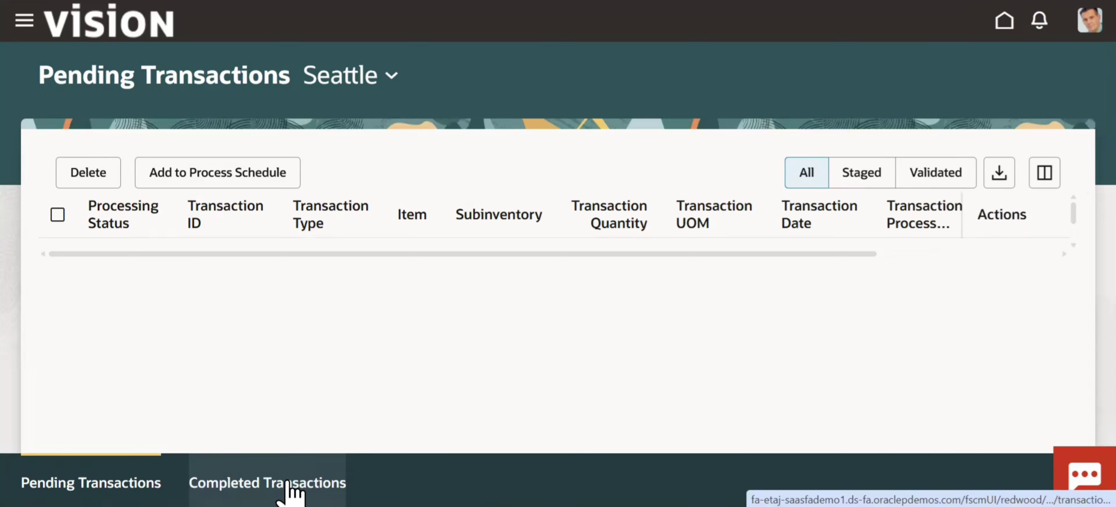
Step: Search the completed Seattle inventory transactions for item CM42059 and examine the transaction types of its newest entries
{"action": "left_click", "coordinate": [290, 490]}
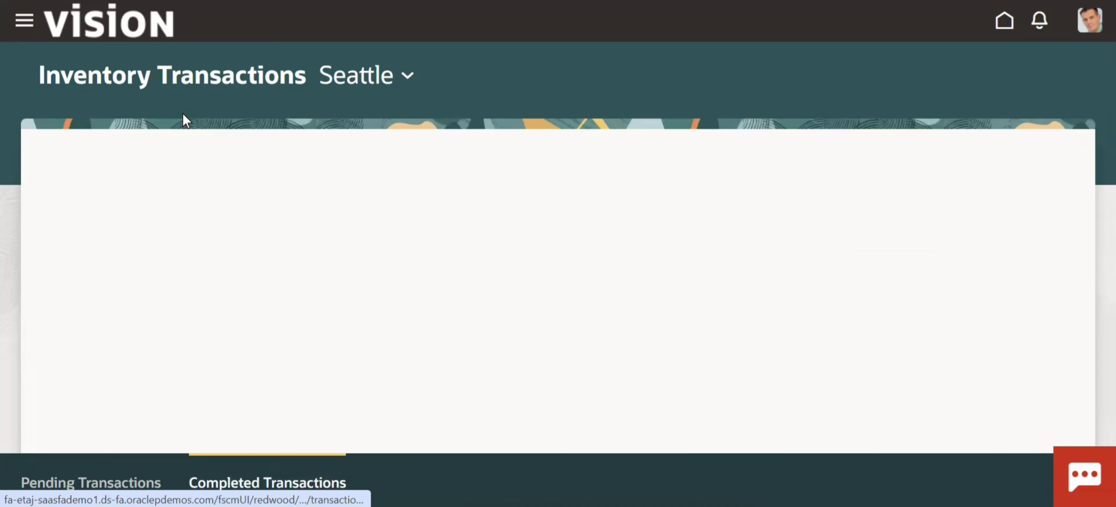
{"action": "left_click", "coordinate": [213, 118]}
{"action": "type", "text": "CM42059"}
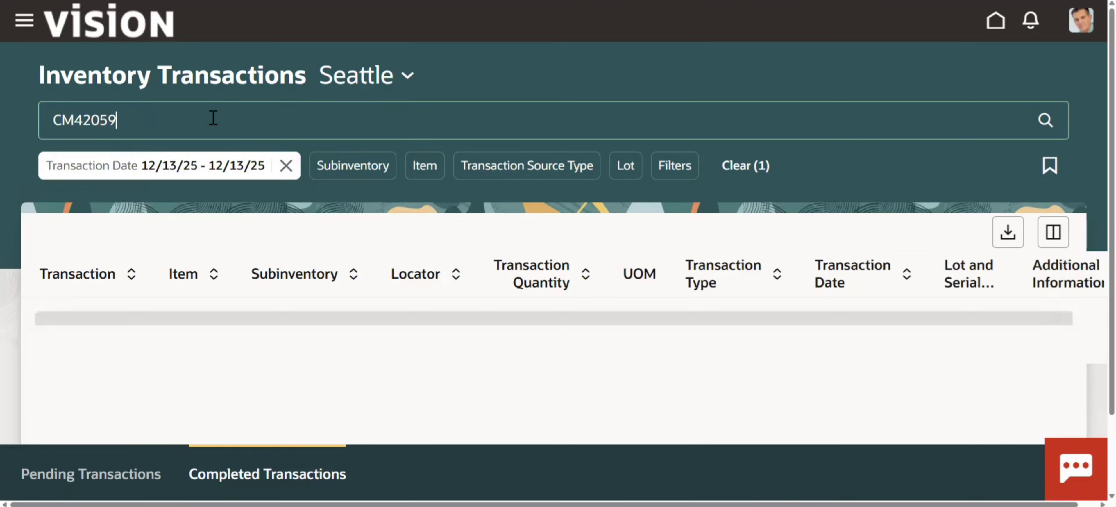
{"action": "left_click", "coordinate": [1048, 125]}
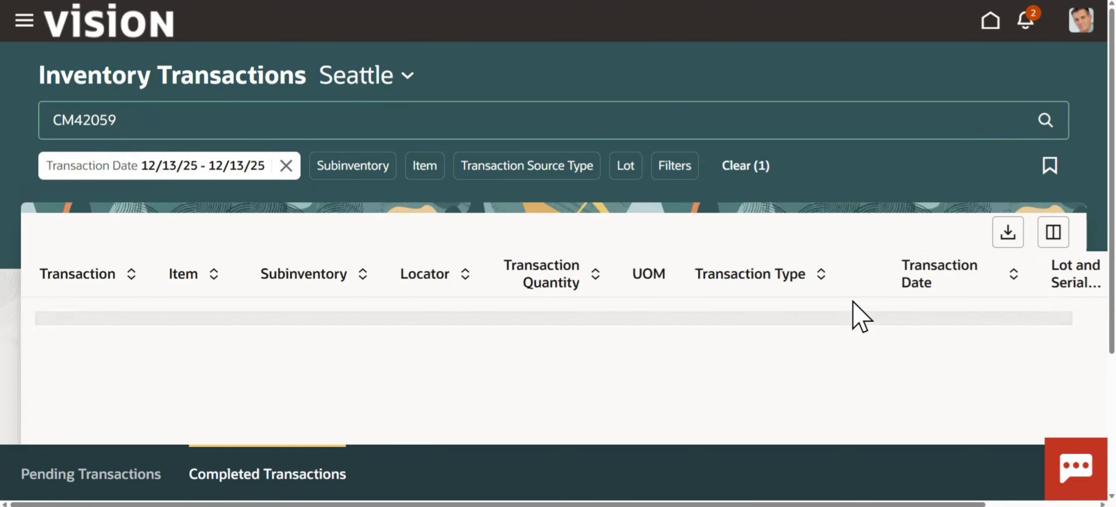
{"action": "left_click", "coordinate": [592, 321]}
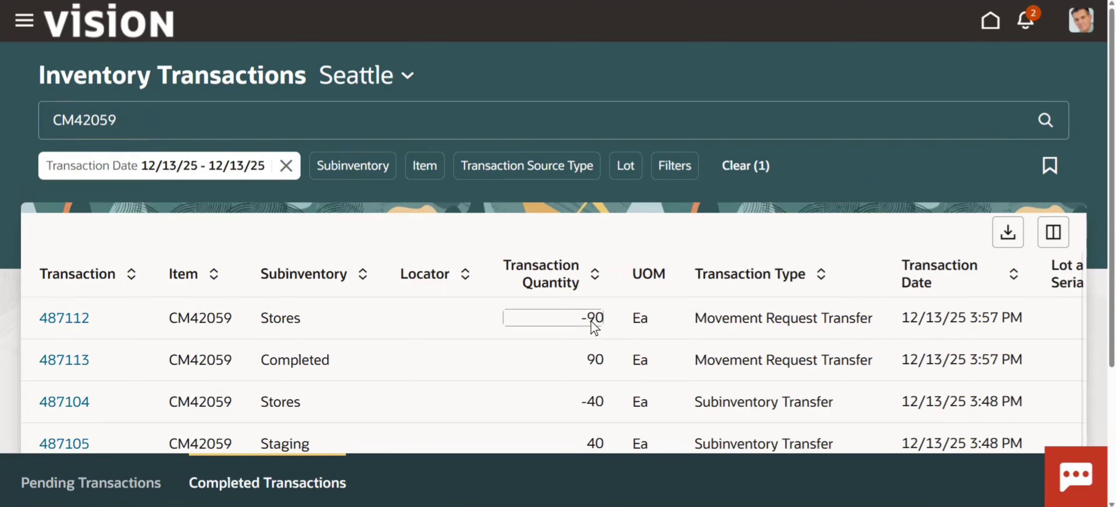
{"action": "triple_click", "coordinate": [821, 318]}
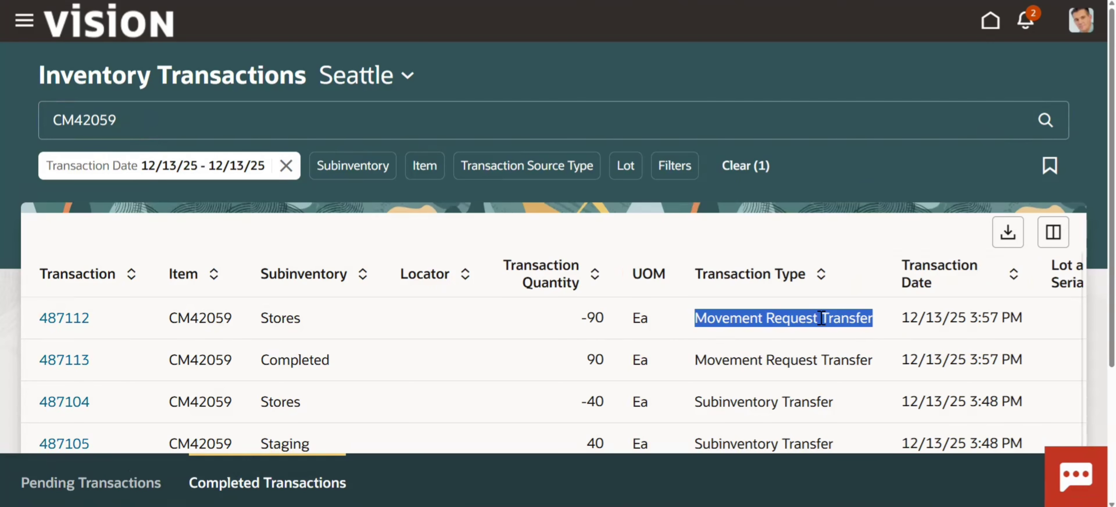
{"action": "triple_click", "coordinate": [809, 357]}
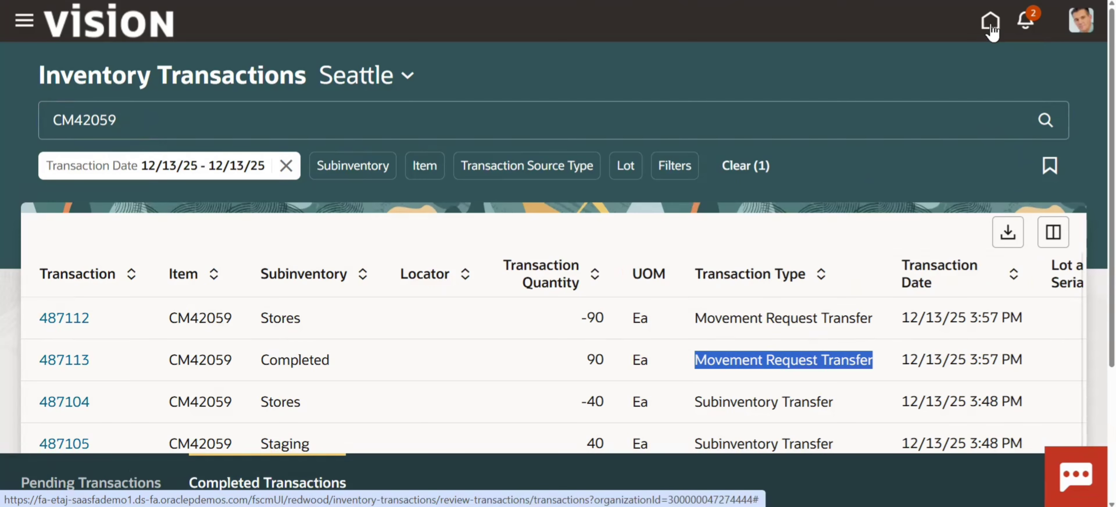
Step: Return to the home page and open Item Quantities from the Inventory Management (Classic) tasks
{"action": "left_click", "coordinate": [991, 25]}
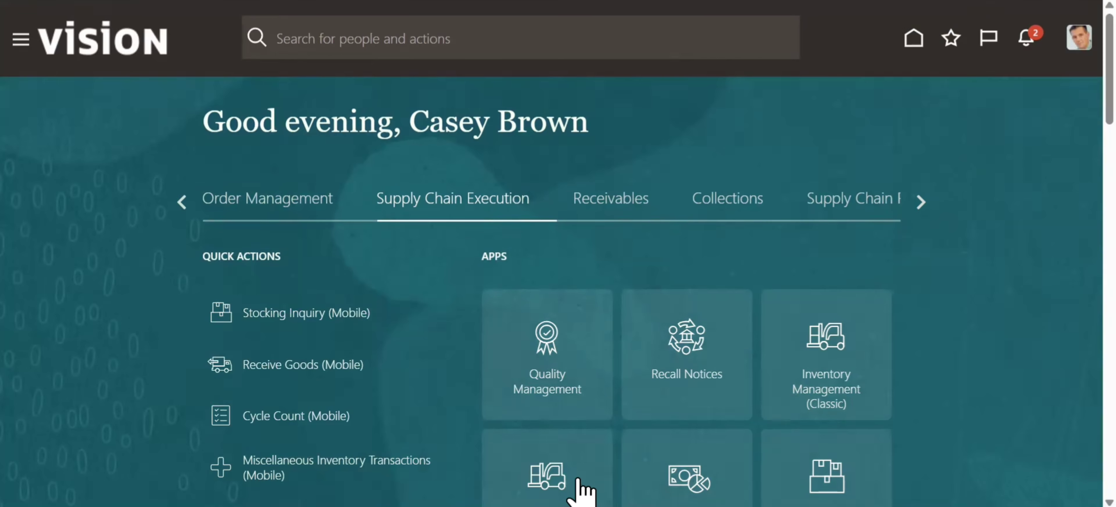
{"action": "scroll", "coordinate": [1065, 333], "scroll_direction": "down", "scroll_amount": 1}
{"action": "scroll", "coordinate": [1069, 338], "scroll_direction": "down", "scroll_amount": 5}
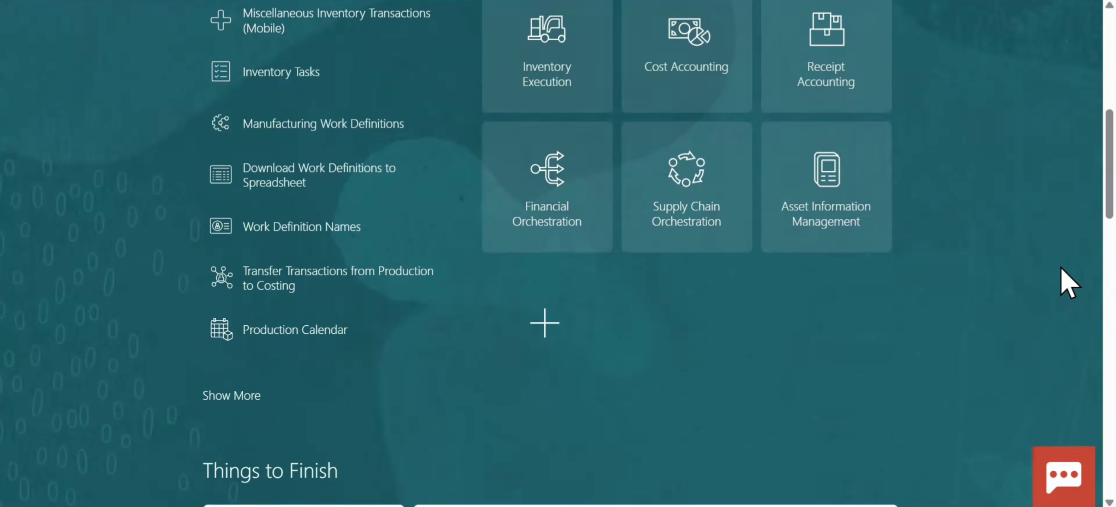
{"action": "scroll", "coordinate": [1067, 279], "scroll_direction": "down", "scroll_amount": 5}
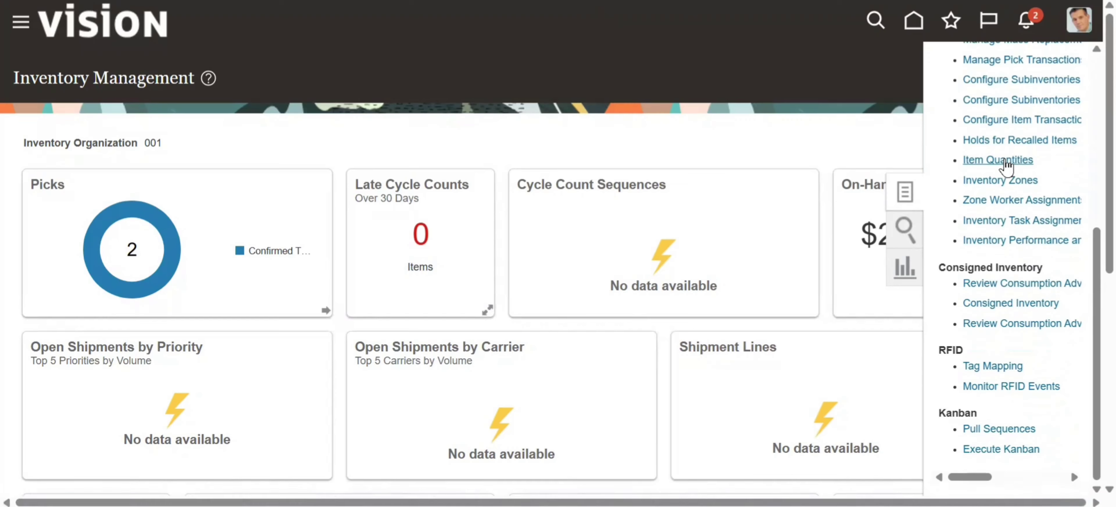
{"action": "left_click", "coordinate": [1008, 166]}
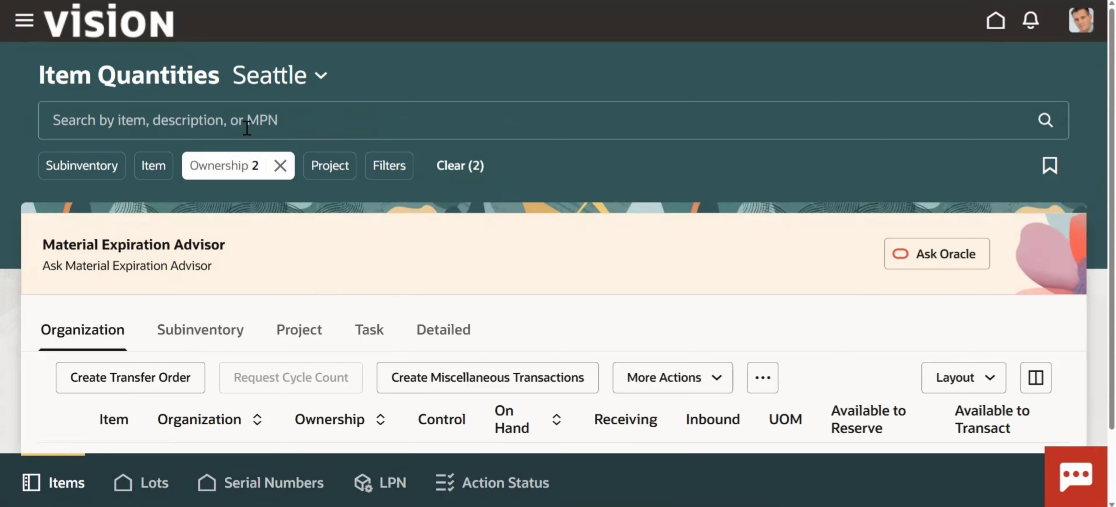
Step: Search the Seattle item quantities for item CM42059
{"action": "left_click", "coordinate": [247, 127]}
{"action": "type", "text": "v"}
{"action": "key", "text": "BackSpace"}
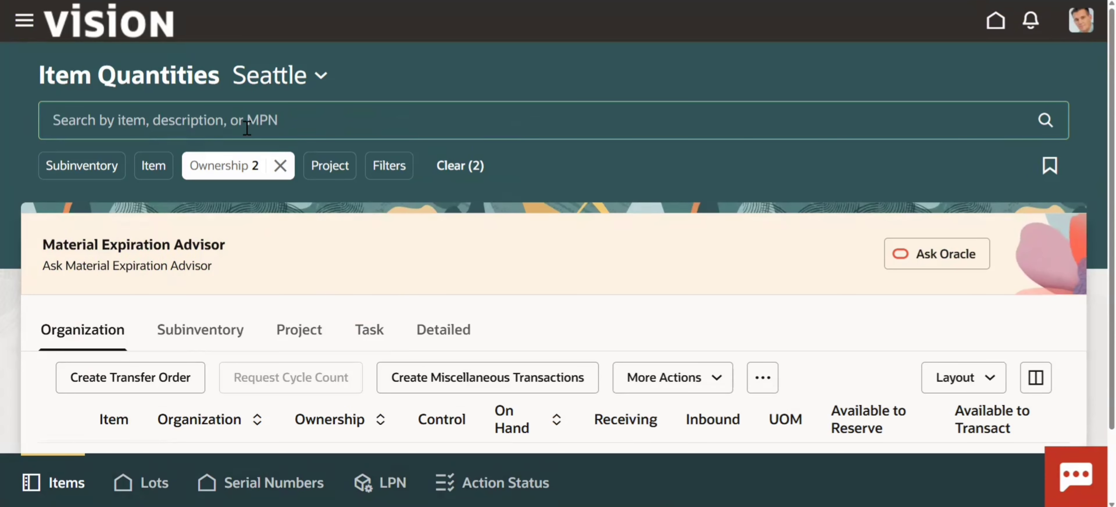
{"action": "key", "text": "ctrl+v"}
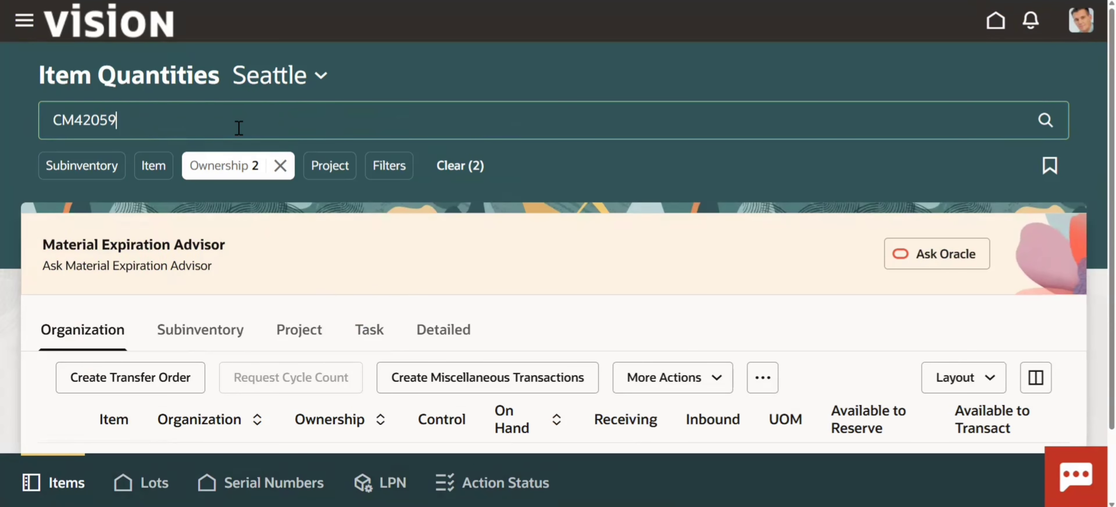
{"action": "left_click", "coordinate": [1045, 124]}
{"action": "scroll", "coordinate": [1089, 354], "scroll_direction": "down", "scroll_amount": 3}
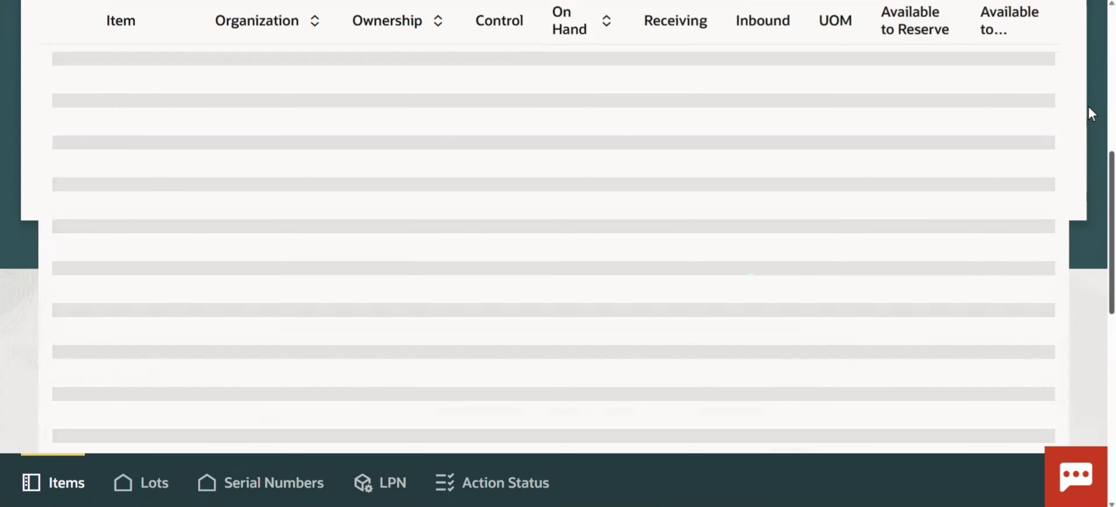
{"action": "scroll", "coordinate": [1089, 112], "scroll_direction": "down", "scroll_amount": 1}
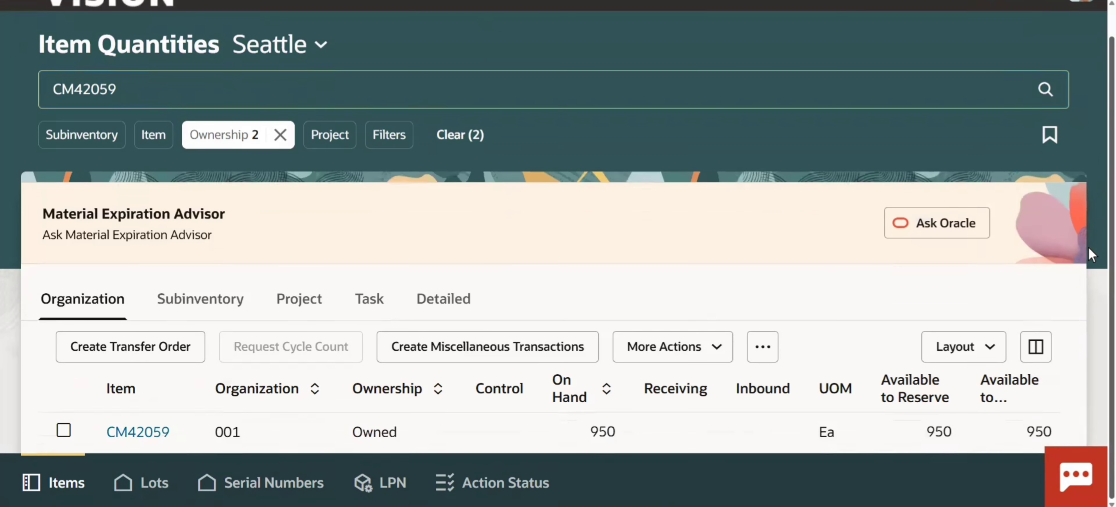
Step: Select the CM42059 quantity row and create a movement request transfer from it
{"action": "left_click", "coordinate": [64, 430]}
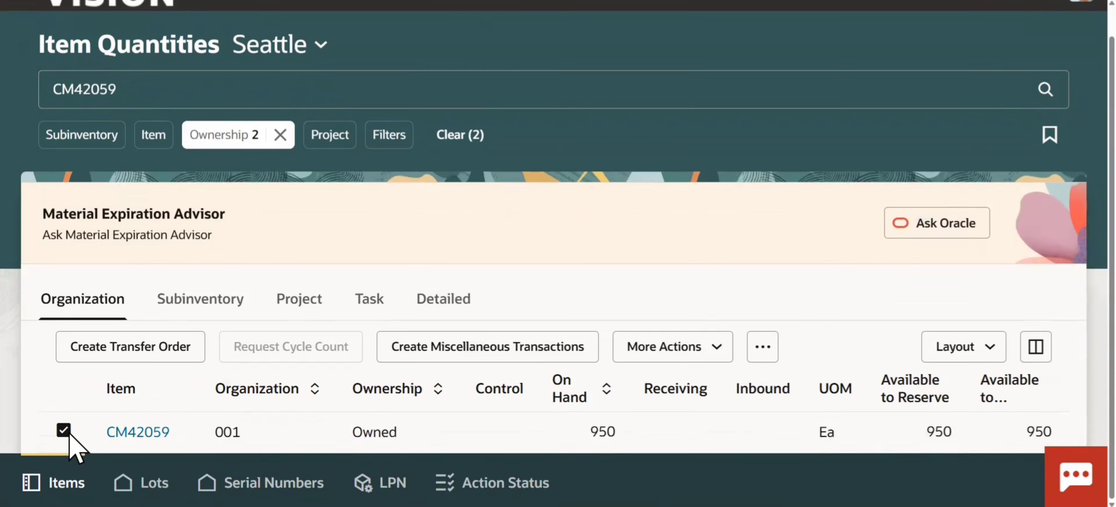
{"action": "left_click", "coordinate": [689, 346]}
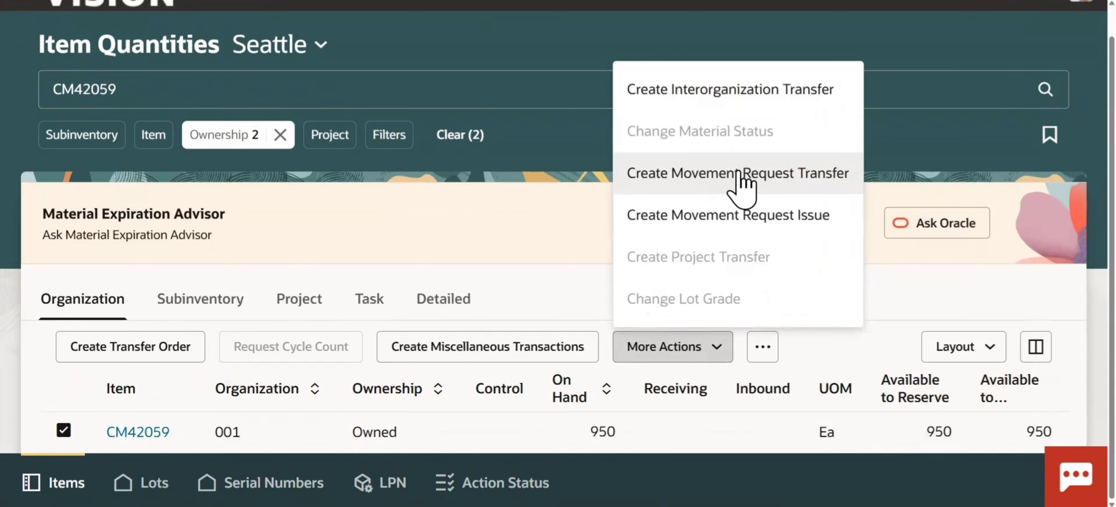
{"action": "left_click", "coordinate": [742, 182]}
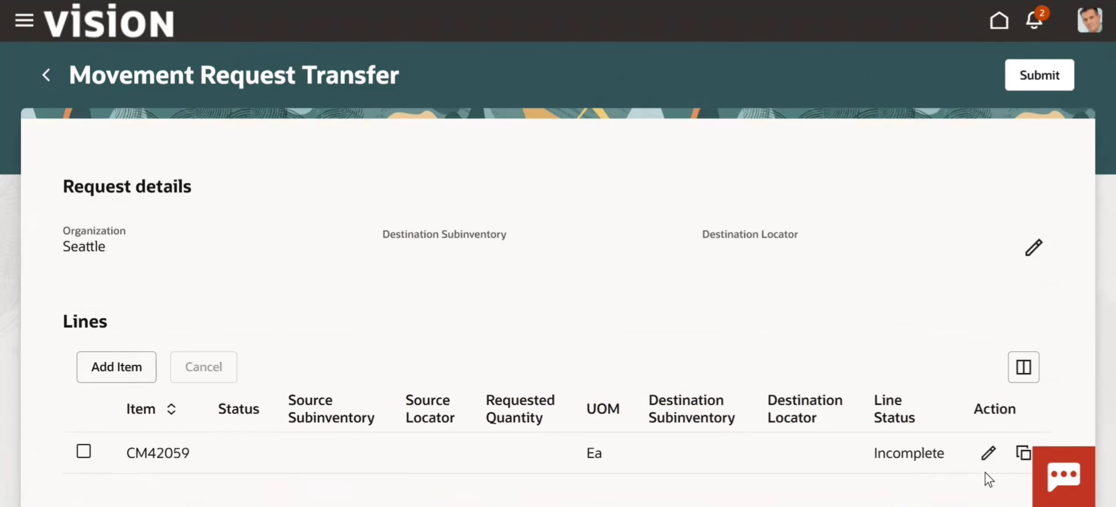
Step: Edit the CM42059 request line, setting the source subinventory to Completed and the destination subinventory to Staging
{"action": "left_click", "coordinate": [989, 454]}
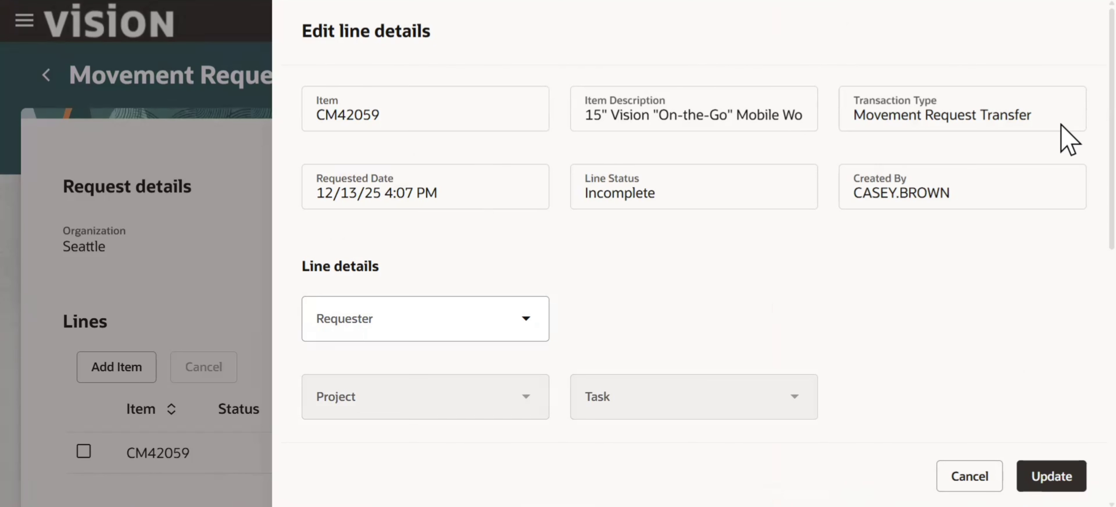
{"action": "scroll", "coordinate": [1069, 212], "scroll_direction": "down", "scroll_amount": 8}
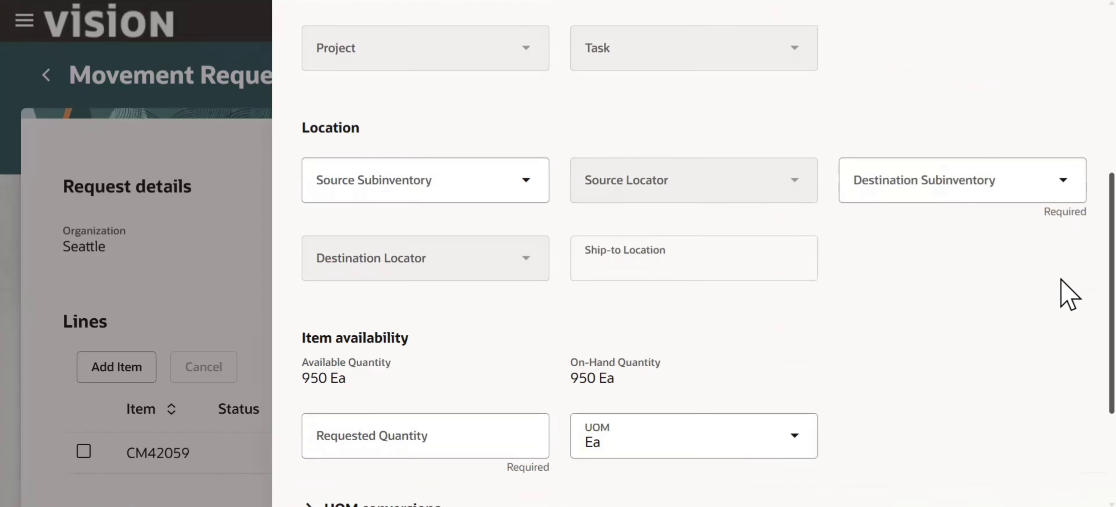
{"action": "scroll", "coordinate": [1064, 299], "scroll_direction": "down", "scroll_amount": 1}
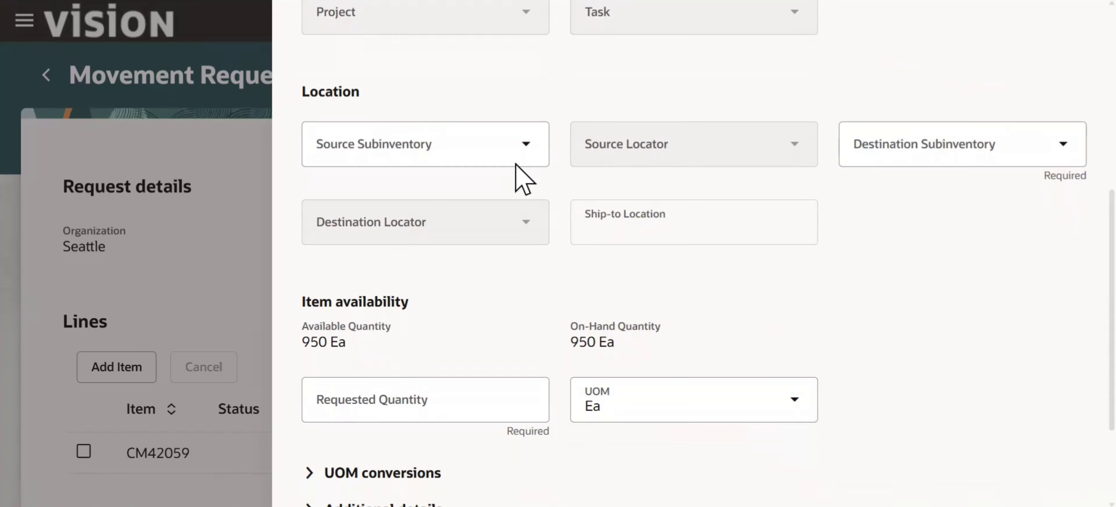
{"action": "left_click", "coordinate": [528, 145]}
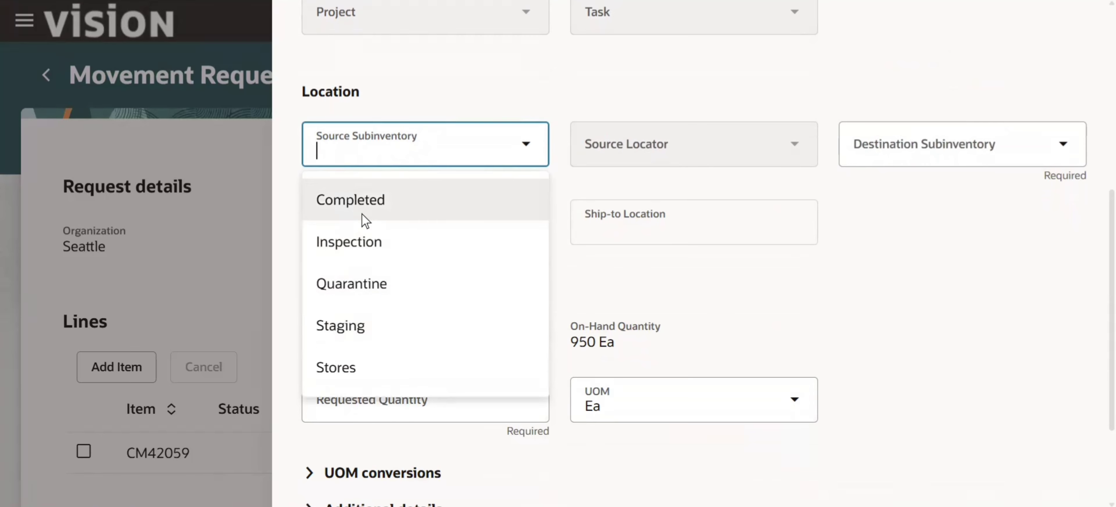
{"action": "left_click", "coordinate": [363, 214]}
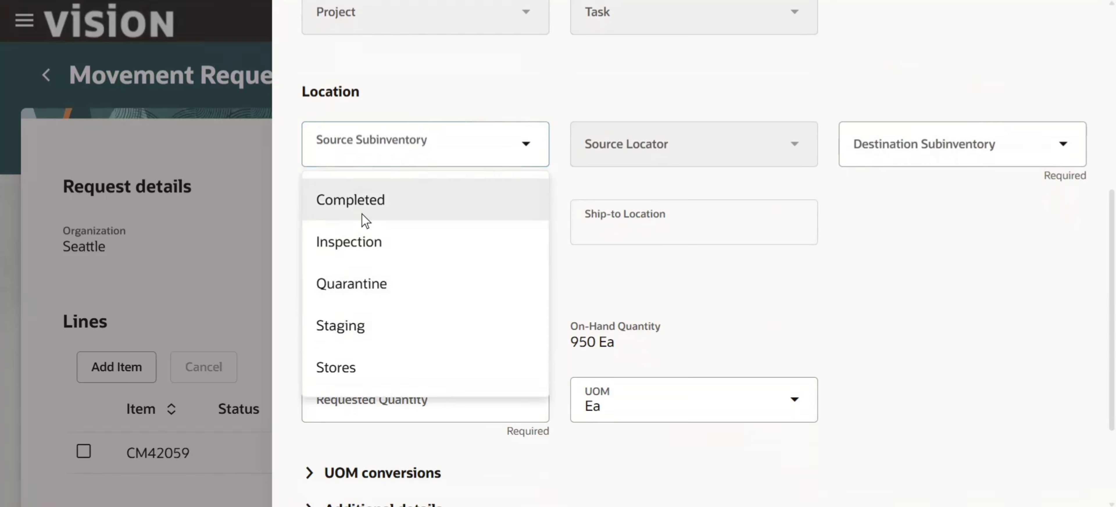
{"action": "left_click", "coordinate": [1053, 149]}
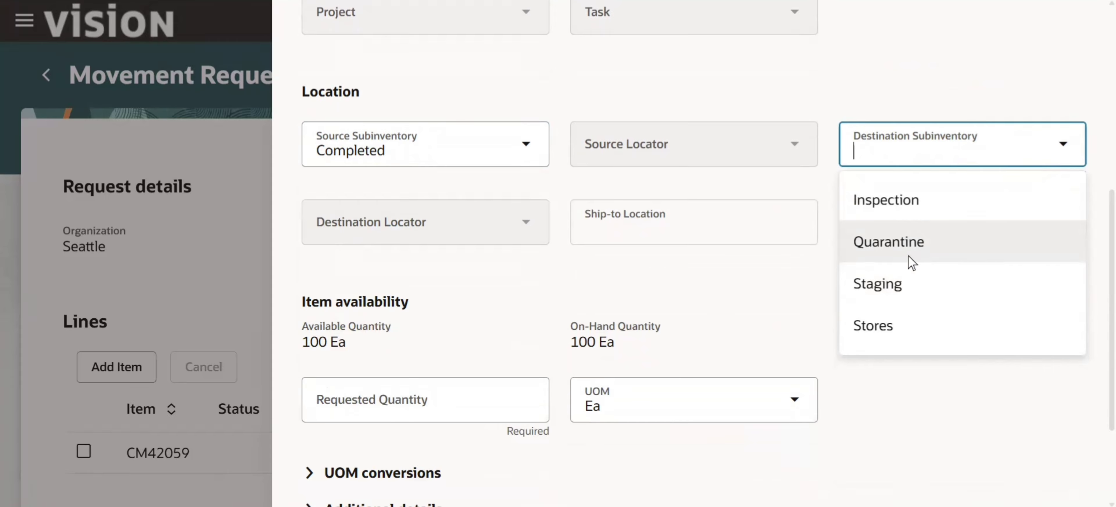
{"action": "left_click", "coordinate": [900, 283]}
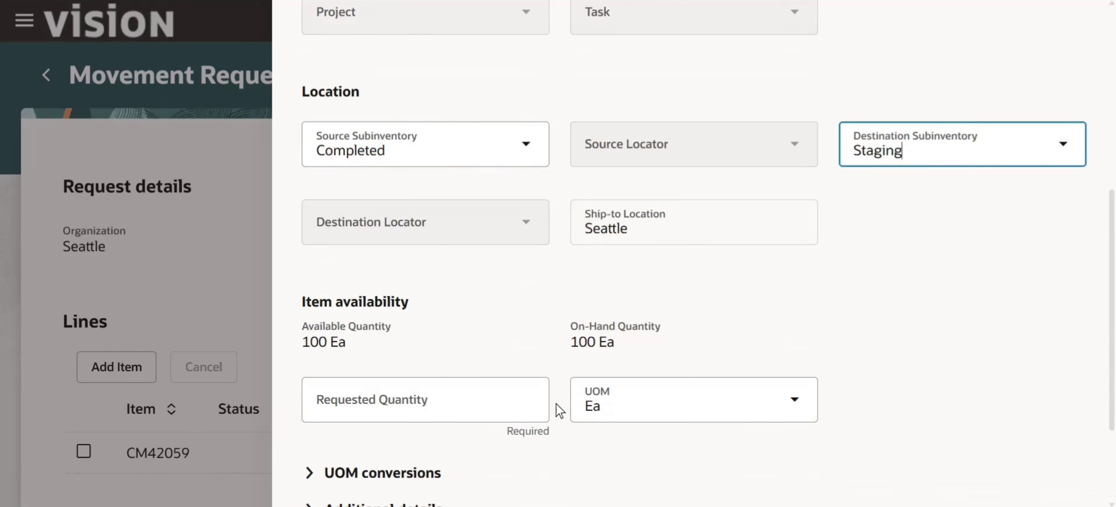
Step: Set the line's requested quantity to 10, update the line and submit the movement request transfer
{"action": "left_click", "coordinate": [377, 413]}
{"action": "type", "text": "10"}
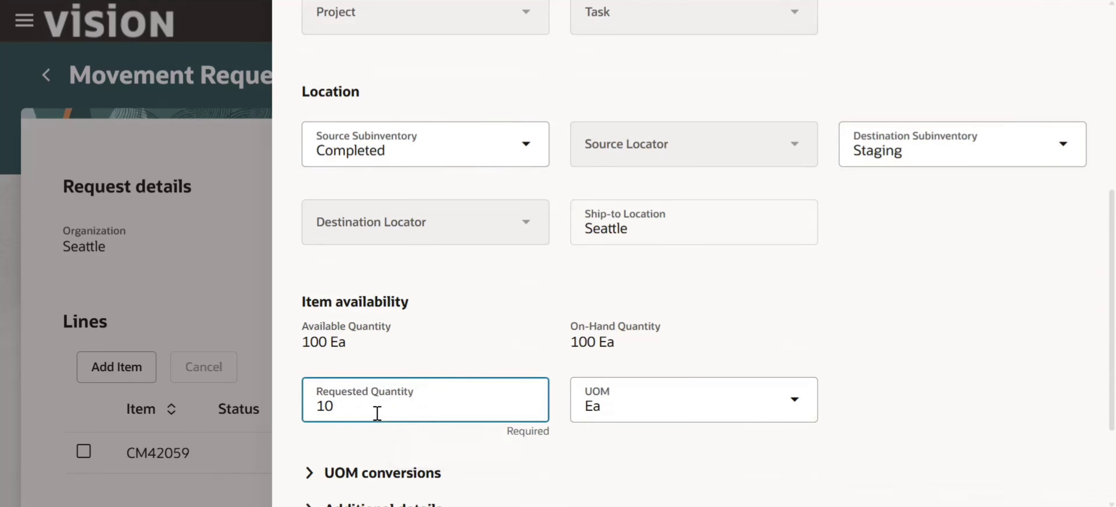
{"action": "left_click", "coordinate": [1084, 367]}
{"action": "scroll", "coordinate": [1086, 347], "scroll_direction": "down", "scroll_amount": 2}
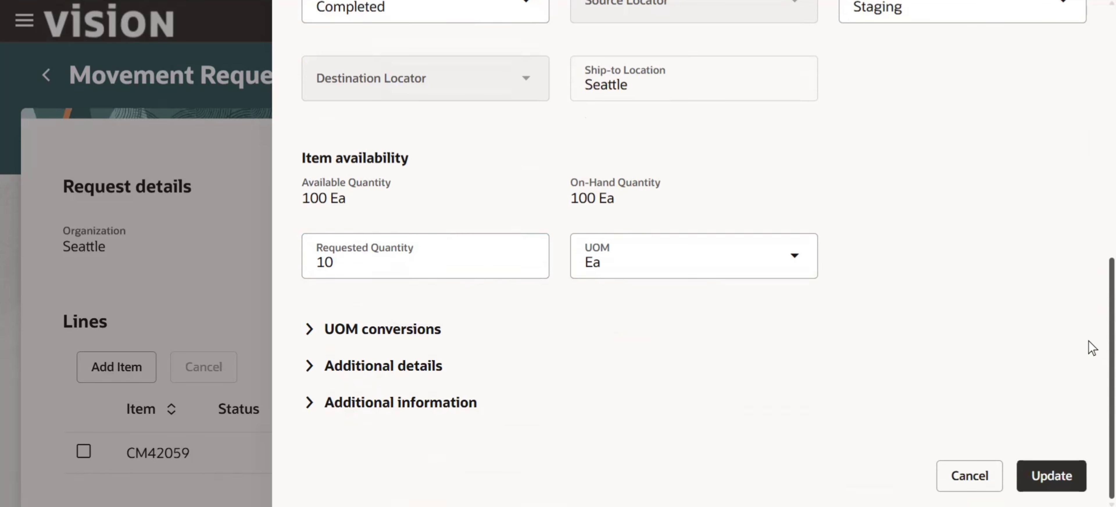
{"action": "scroll", "coordinate": [1090, 110], "scroll_direction": "up", "scroll_amount": 10}
{"action": "scroll", "coordinate": [1086, 305], "scroll_direction": "down", "scroll_amount": 10}
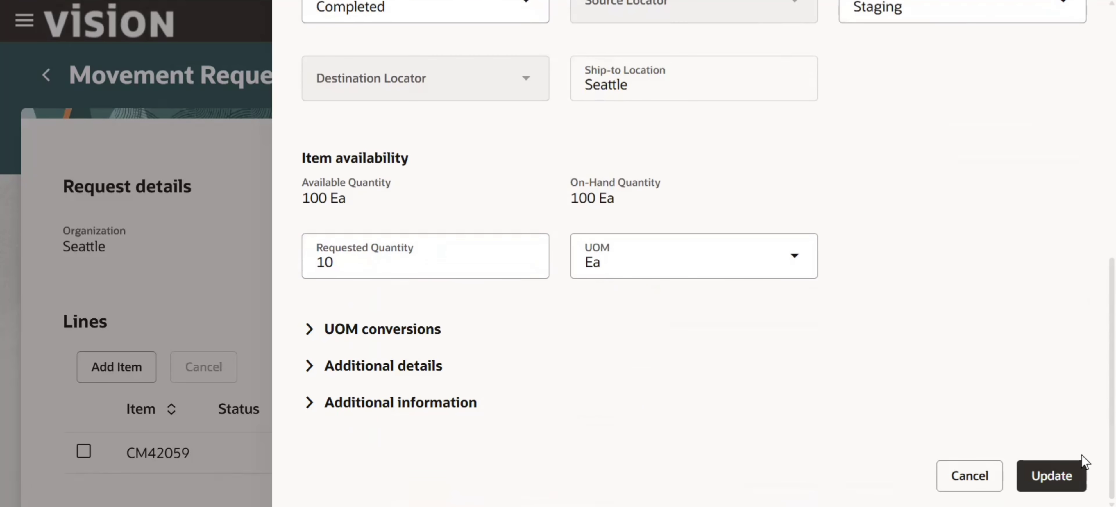
{"action": "left_click", "coordinate": [1049, 474]}
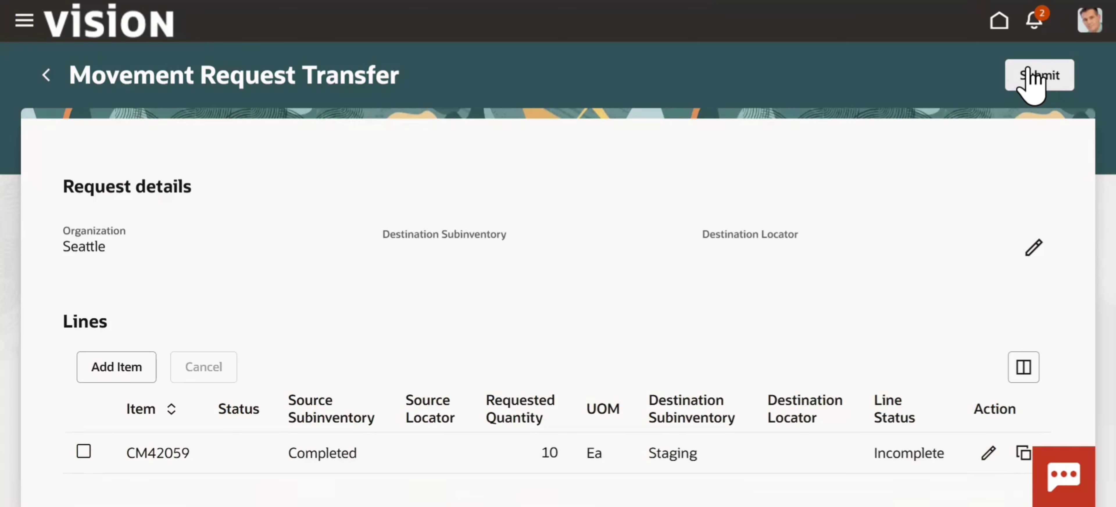
{"action": "left_click", "coordinate": [1031, 80]}
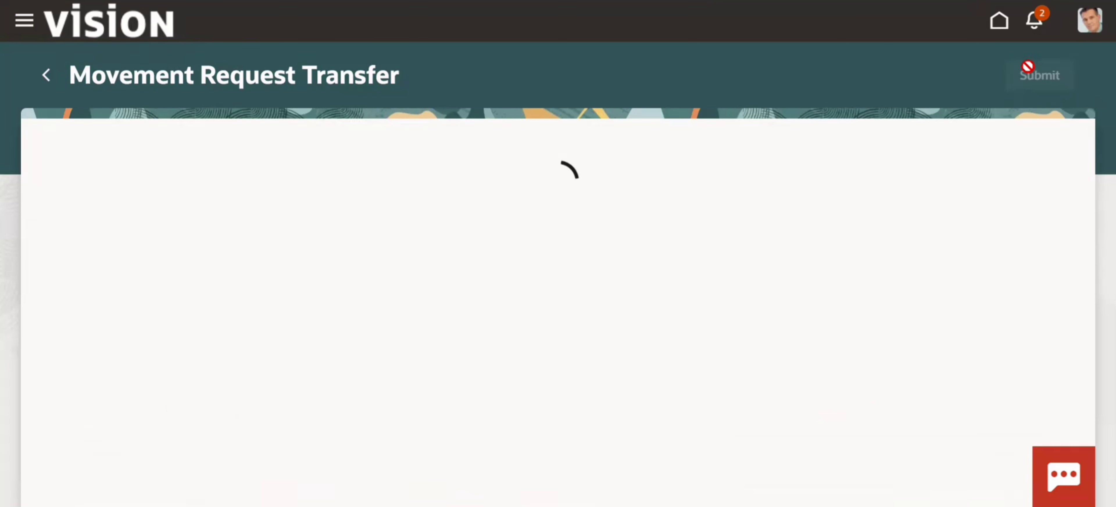